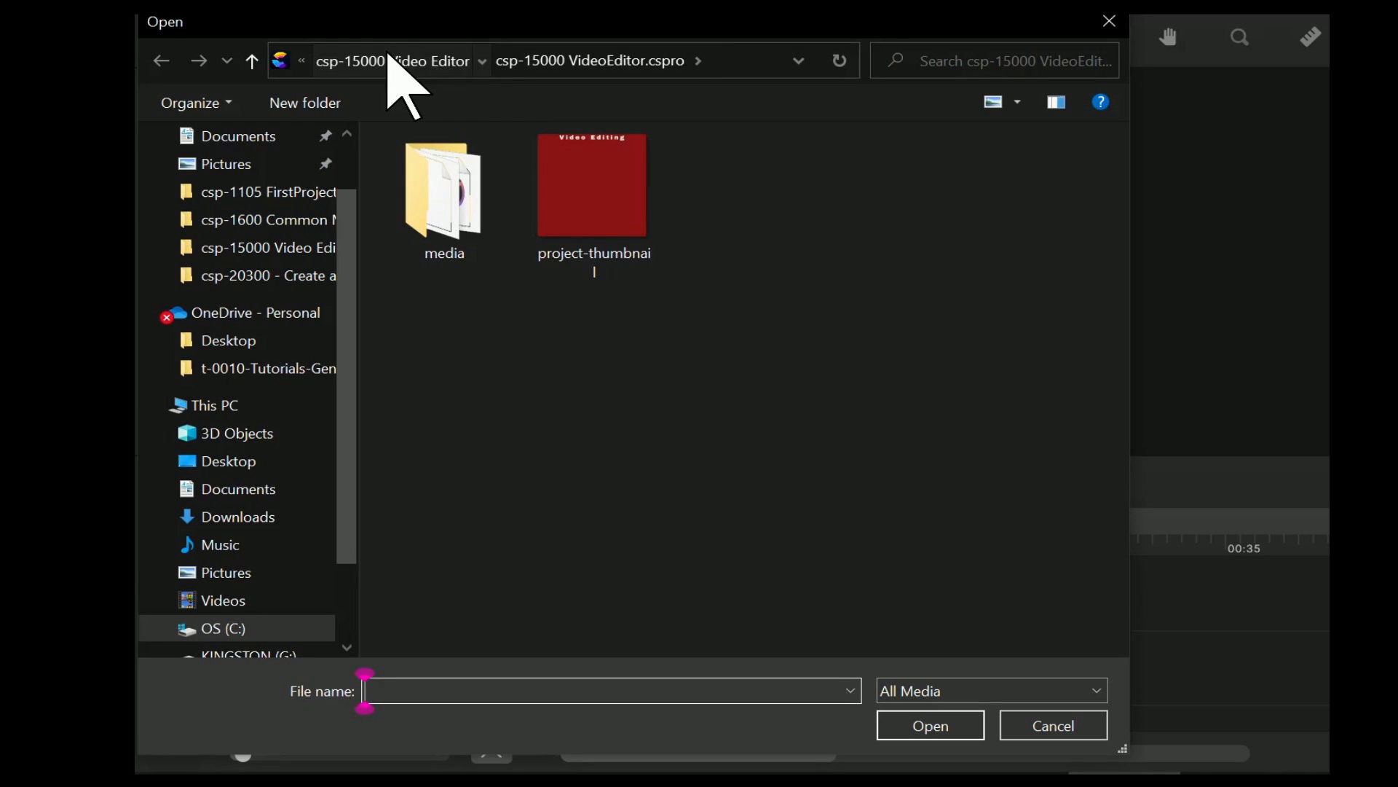
Import the csp-20300 Text Video file from the csp-20300 - Create a Test Video folder under csp-0000 MasterIndex.
{"action": "left_click", "coordinate": [386, 58]}
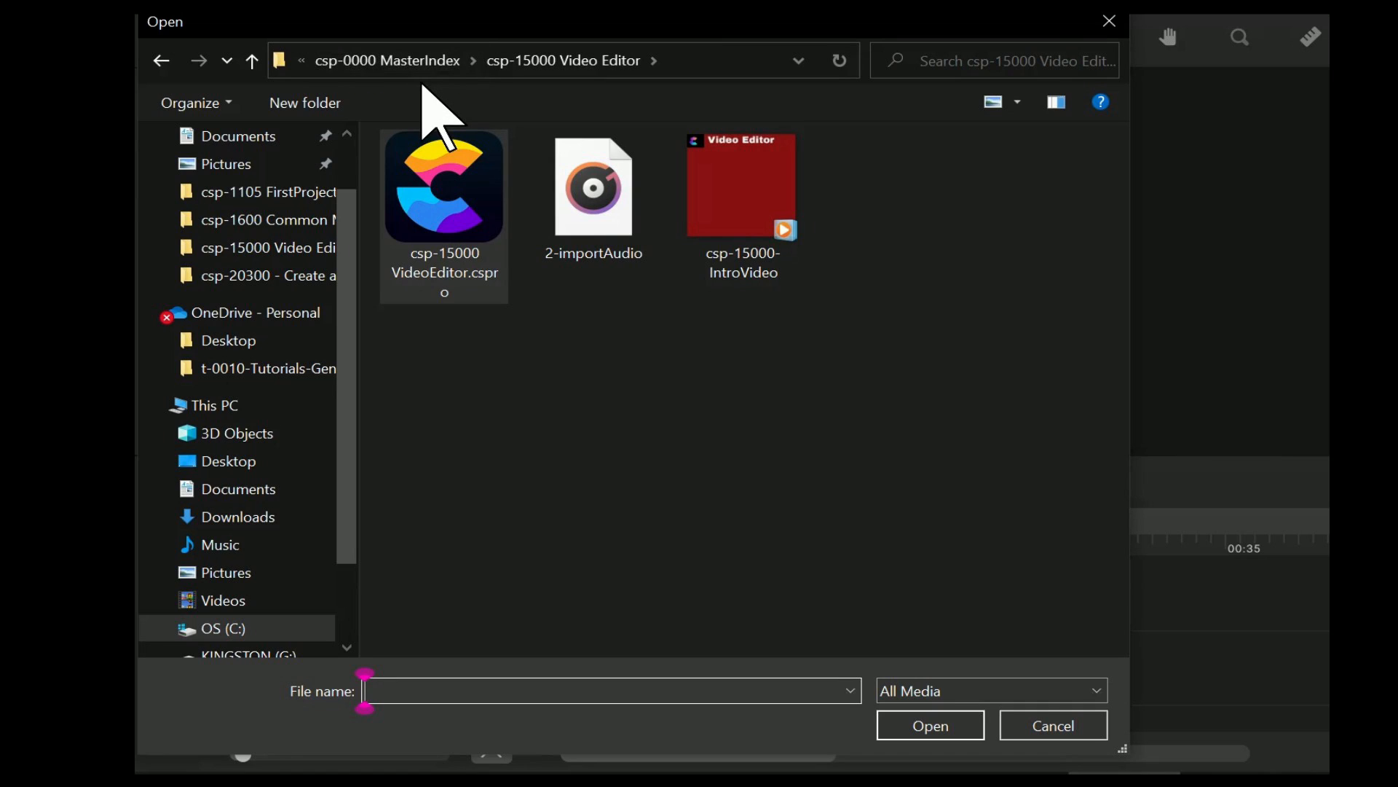
{"action": "left_click", "coordinate": [384, 62]}
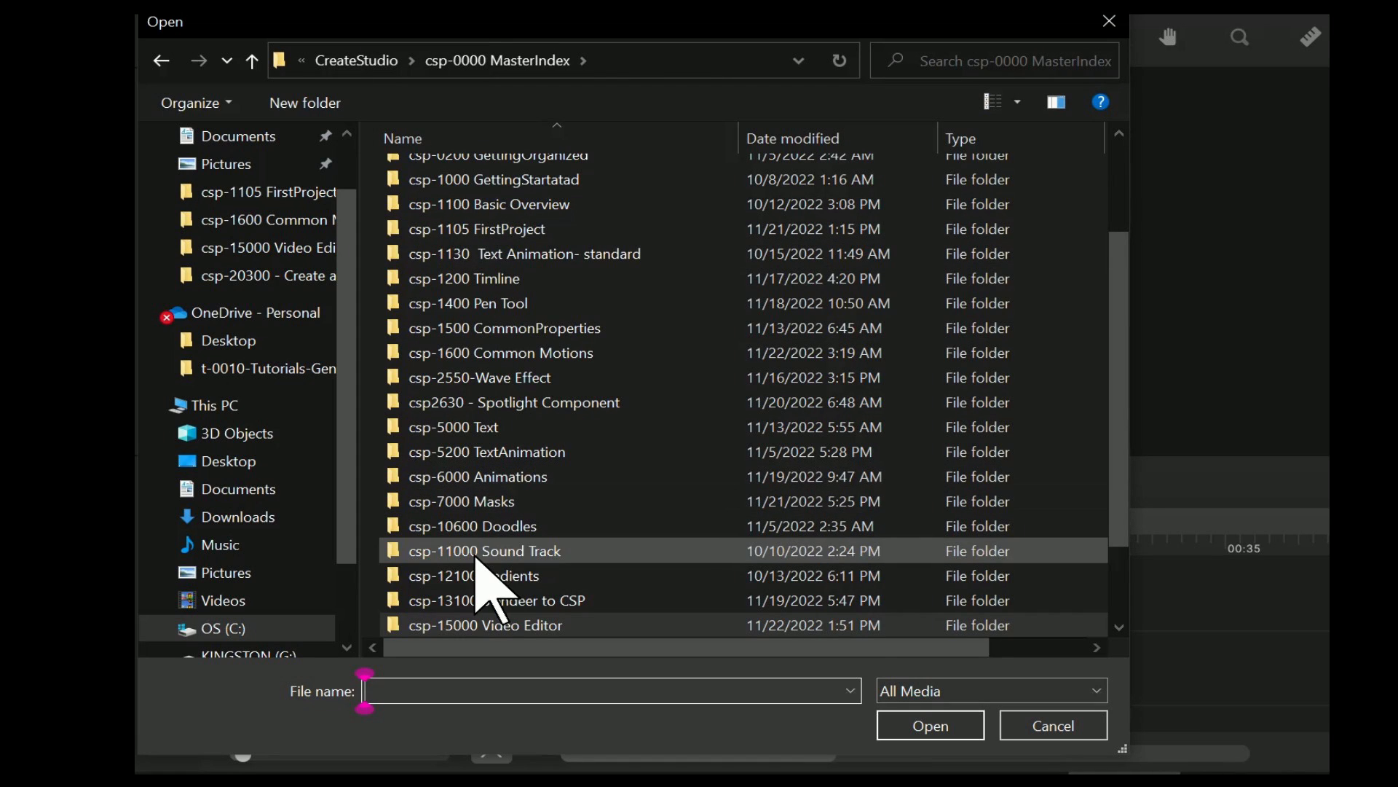
{"action": "left_click", "coordinate": [525, 526]}
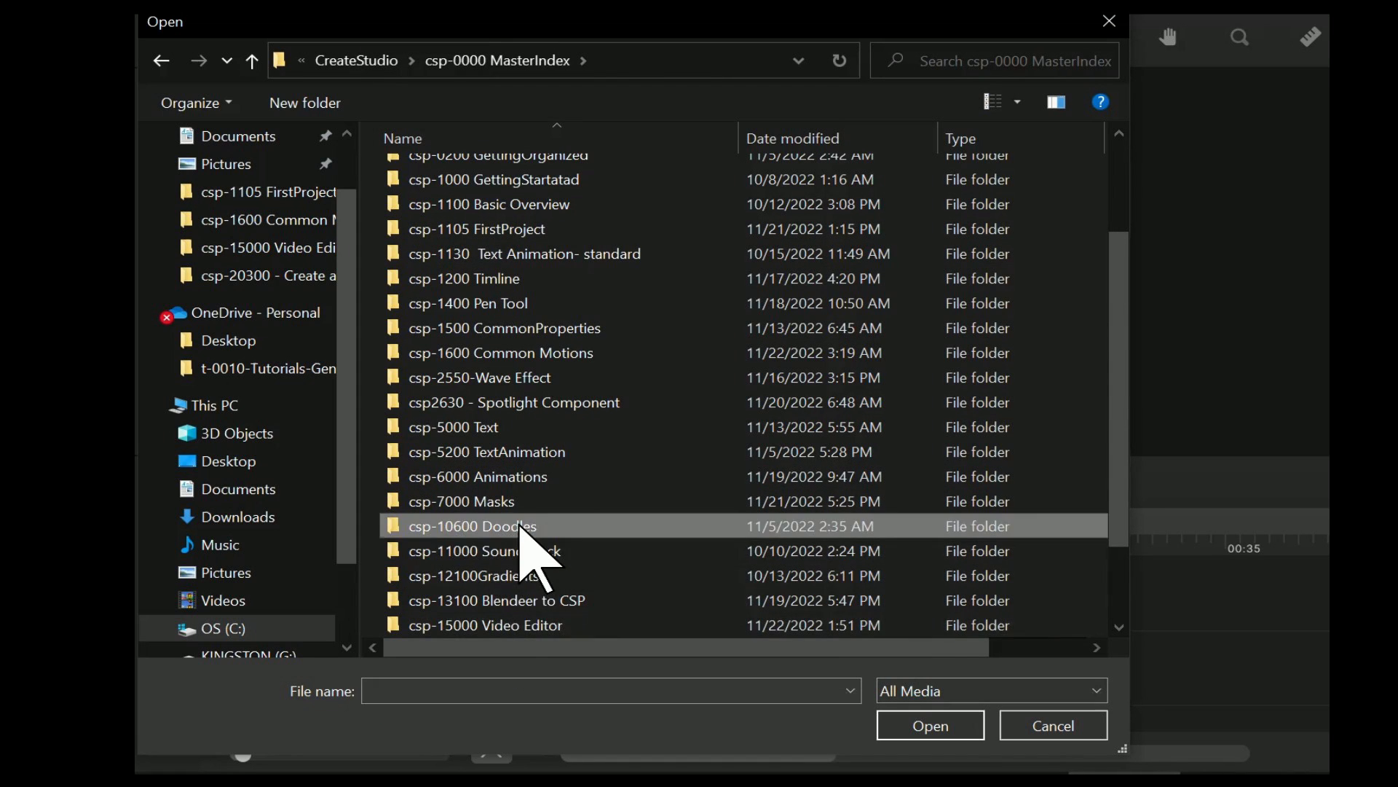
{"action": "scroll", "coordinate": [539, 539], "scroll_direction": "down", "scroll_amount": 2}
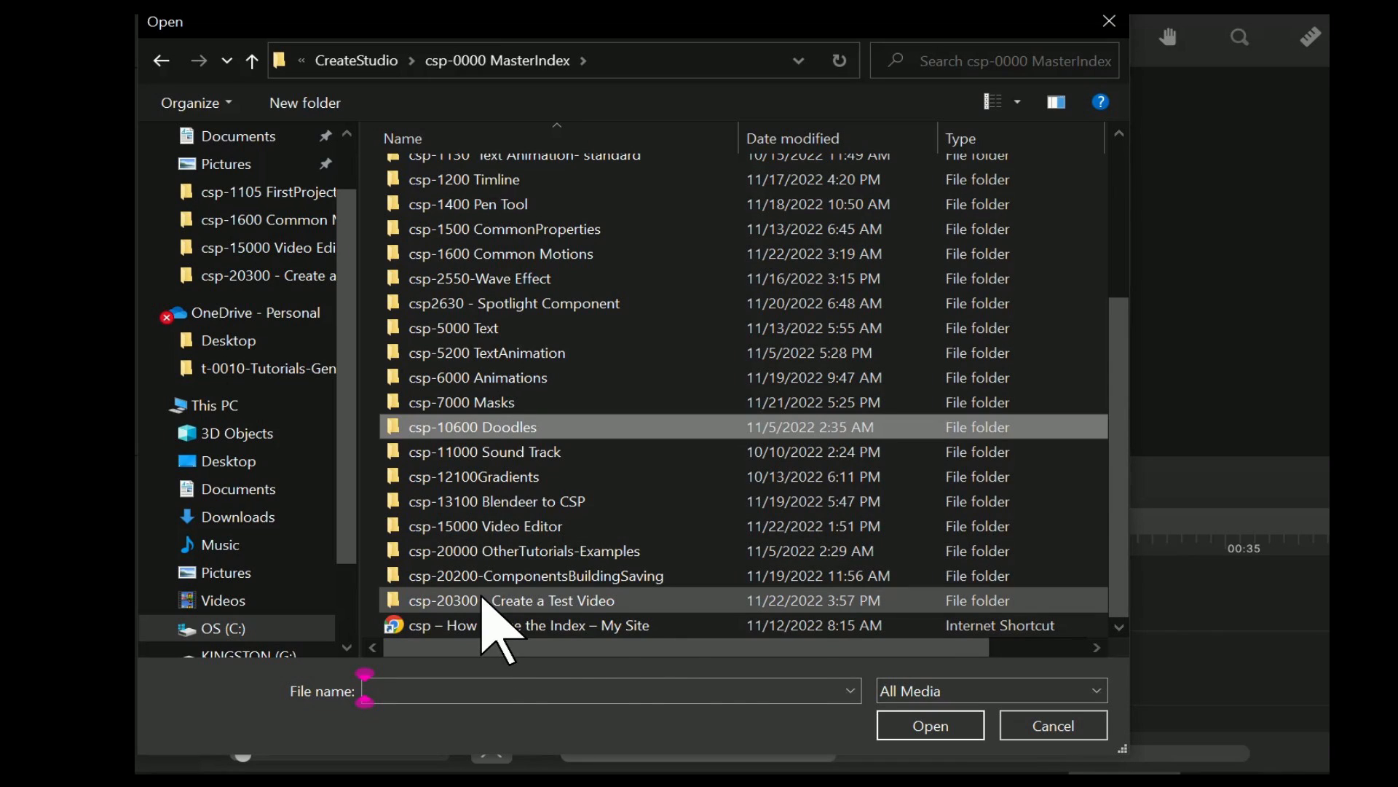
{"action": "double_click", "coordinate": [483, 598]}
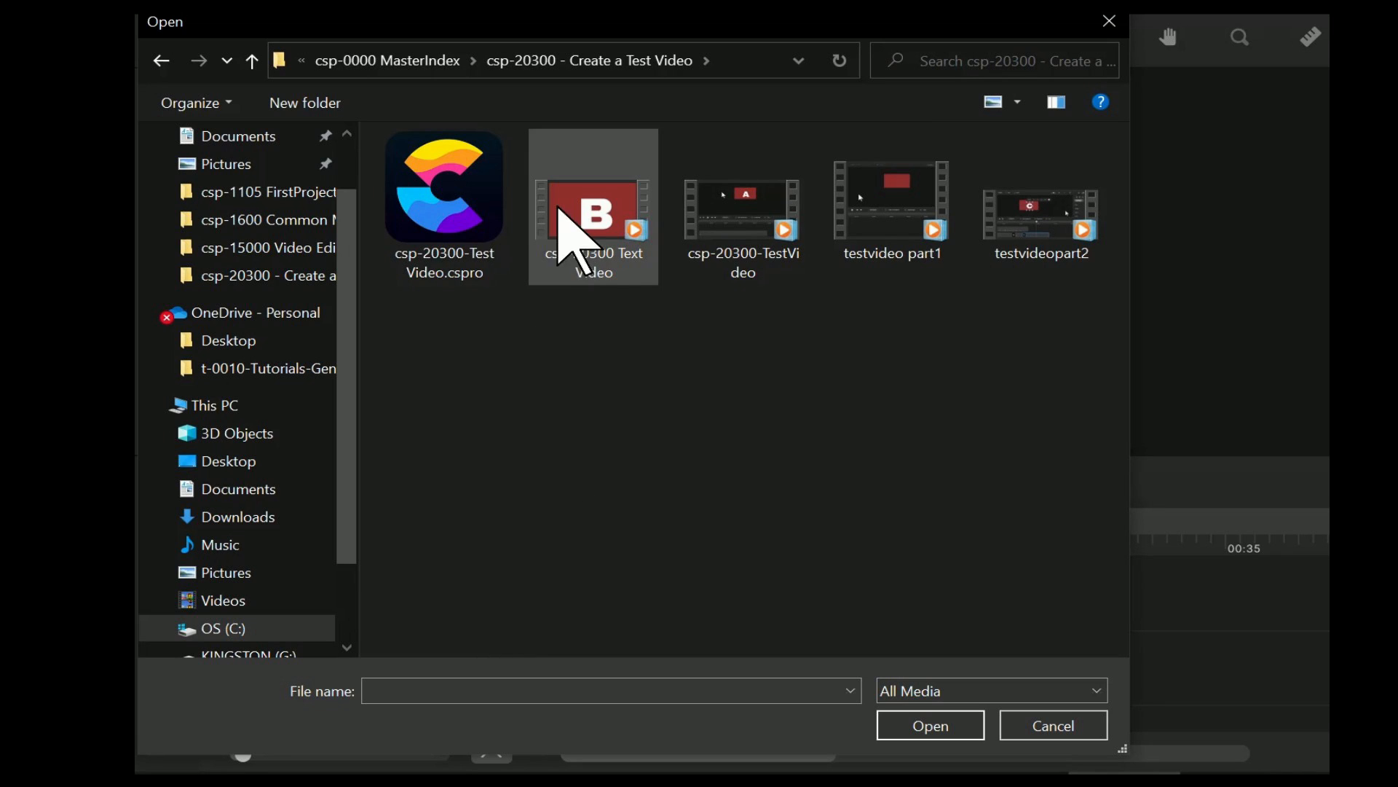
{"action": "left_click", "coordinate": [591, 211]}
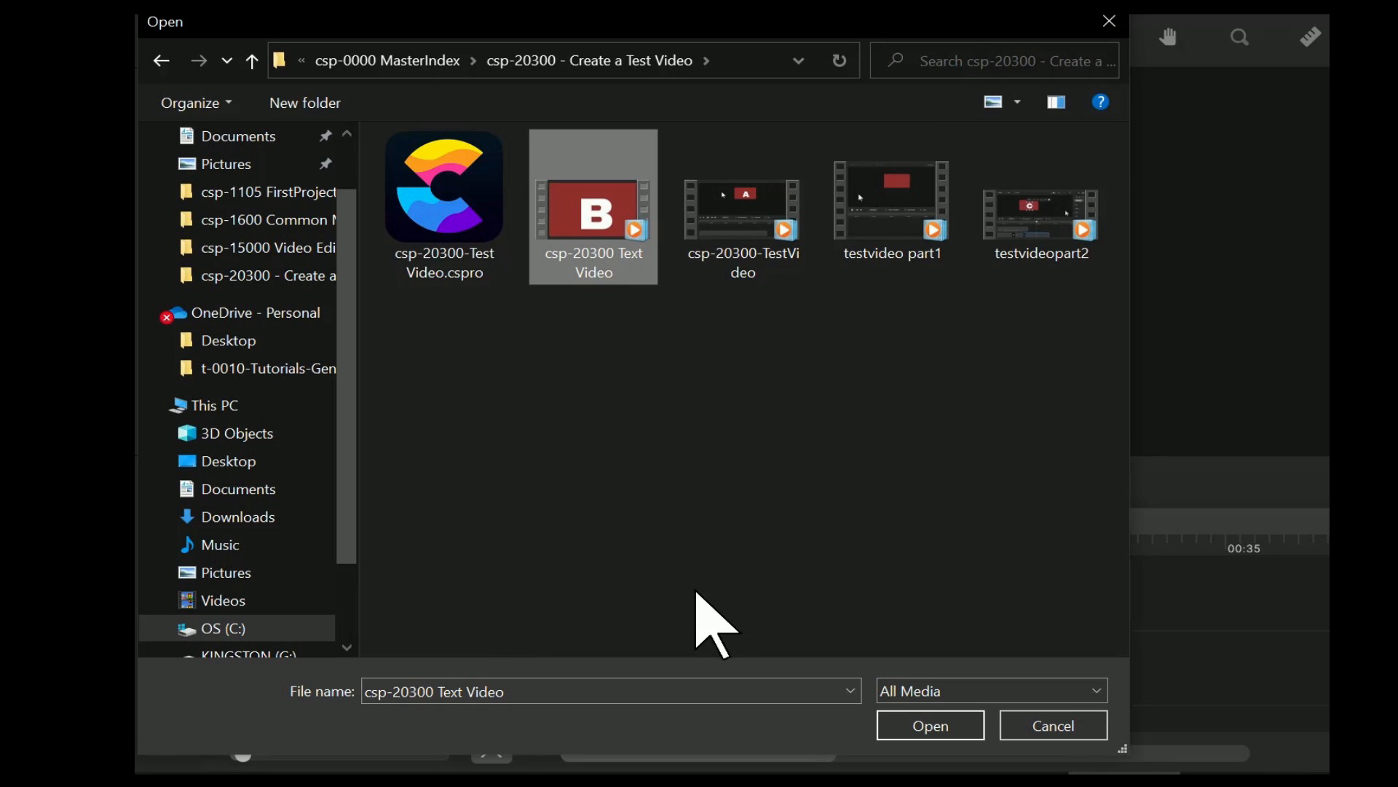
{"action": "left_click", "coordinate": [936, 735]}
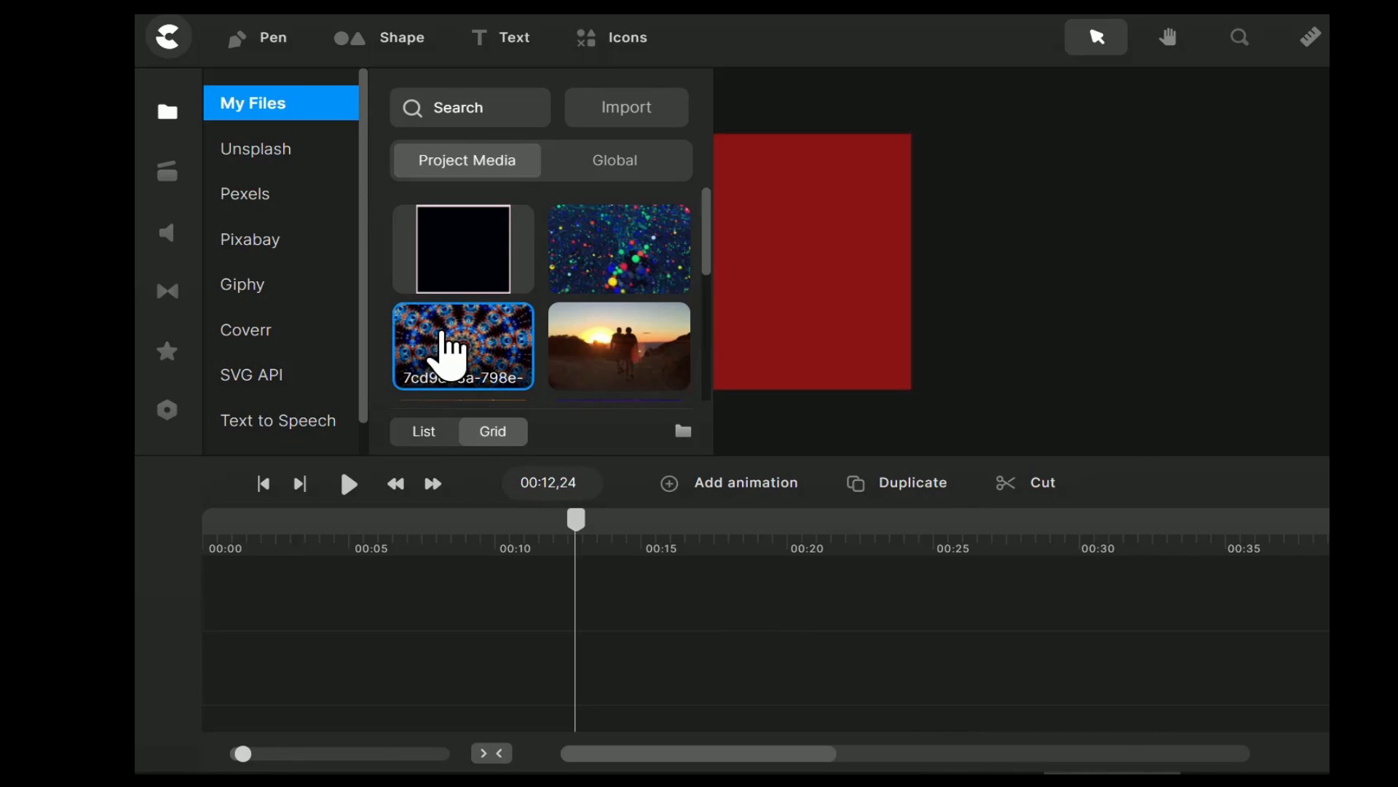
Place the imported test video from the project media on the canvas and preview its first six seconds.
{"action": "scroll", "coordinate": [572, 240], "scroll_direction": "down", "scroll_amount": 5}
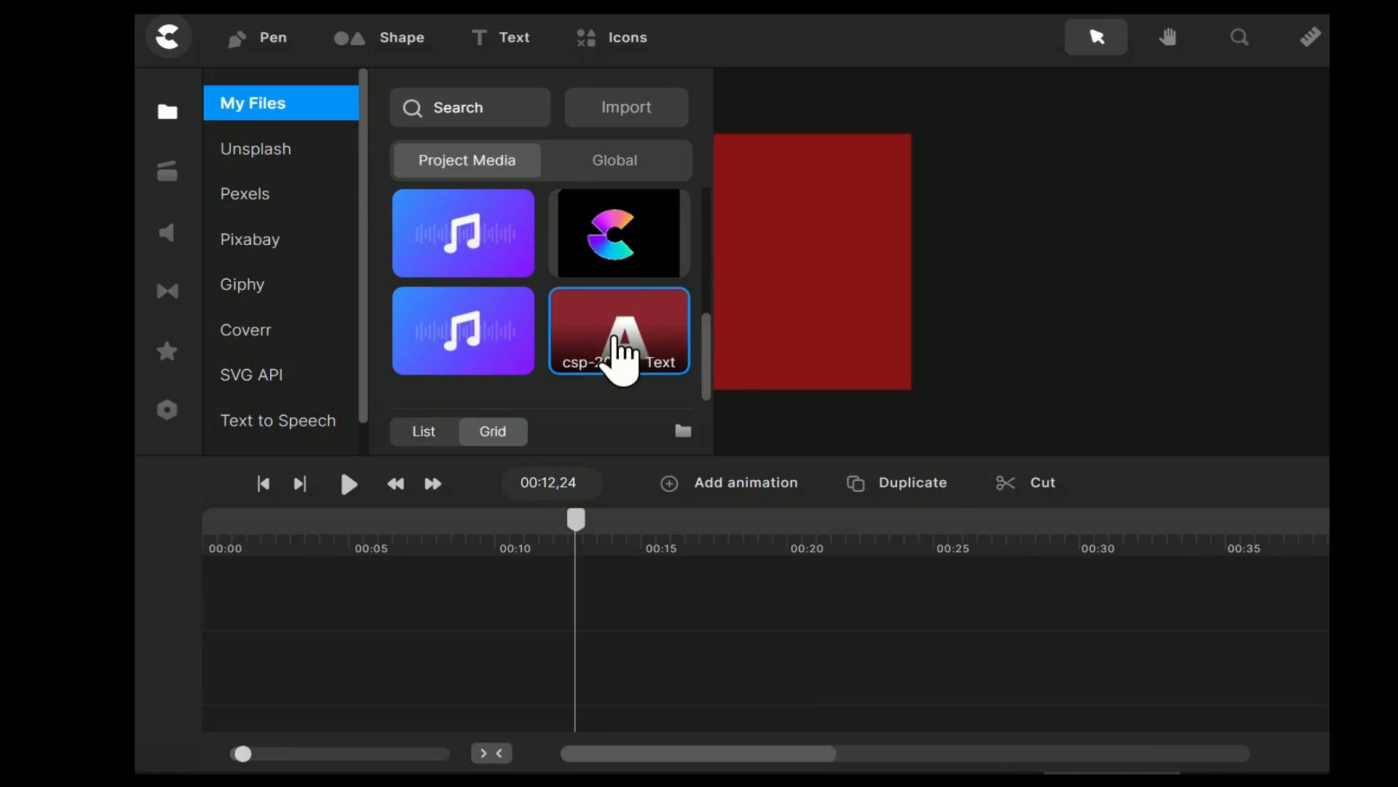
{"action": "left_click_drag", "start_coordinate": [624, 350], "coordinate": [813, 242]}
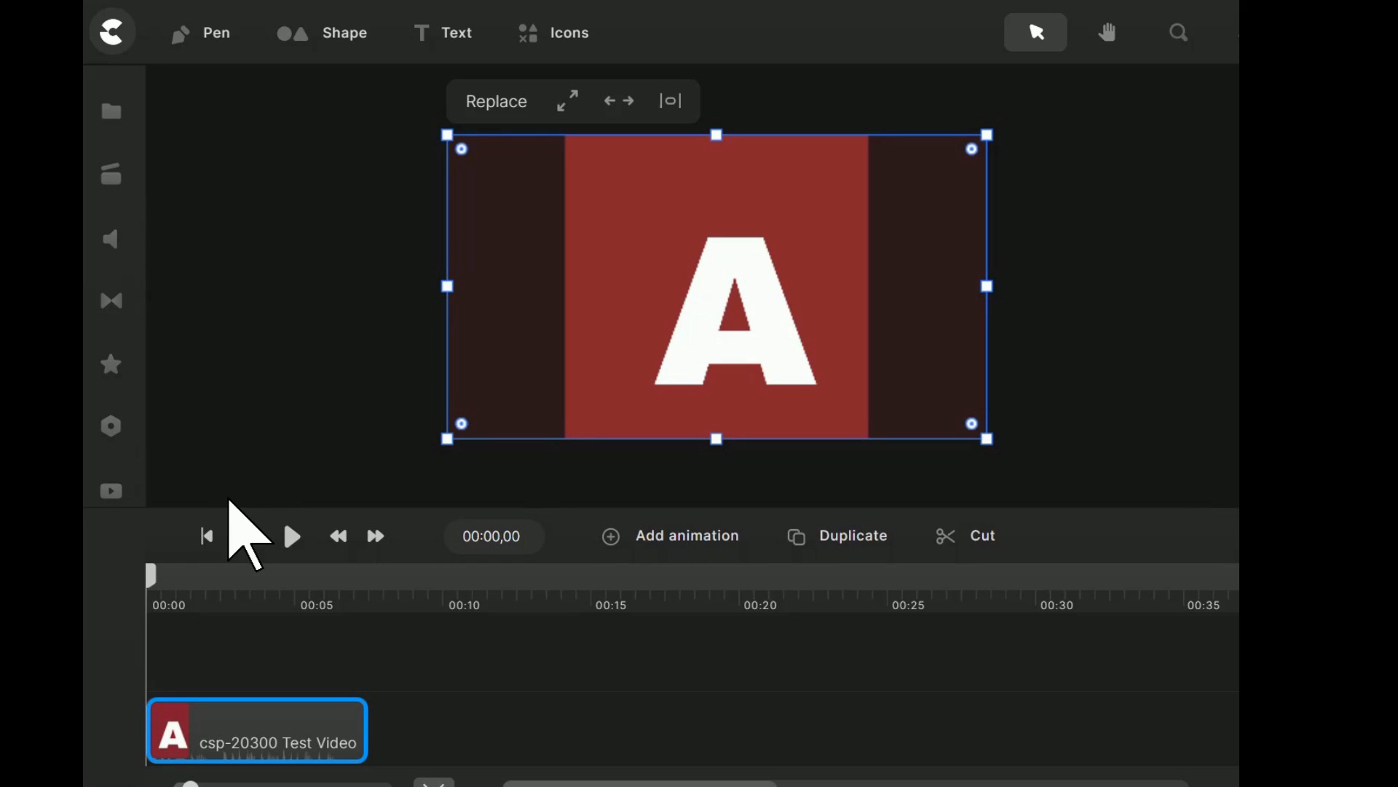
{"action": "left_click", "coordinate": [294, 539]}
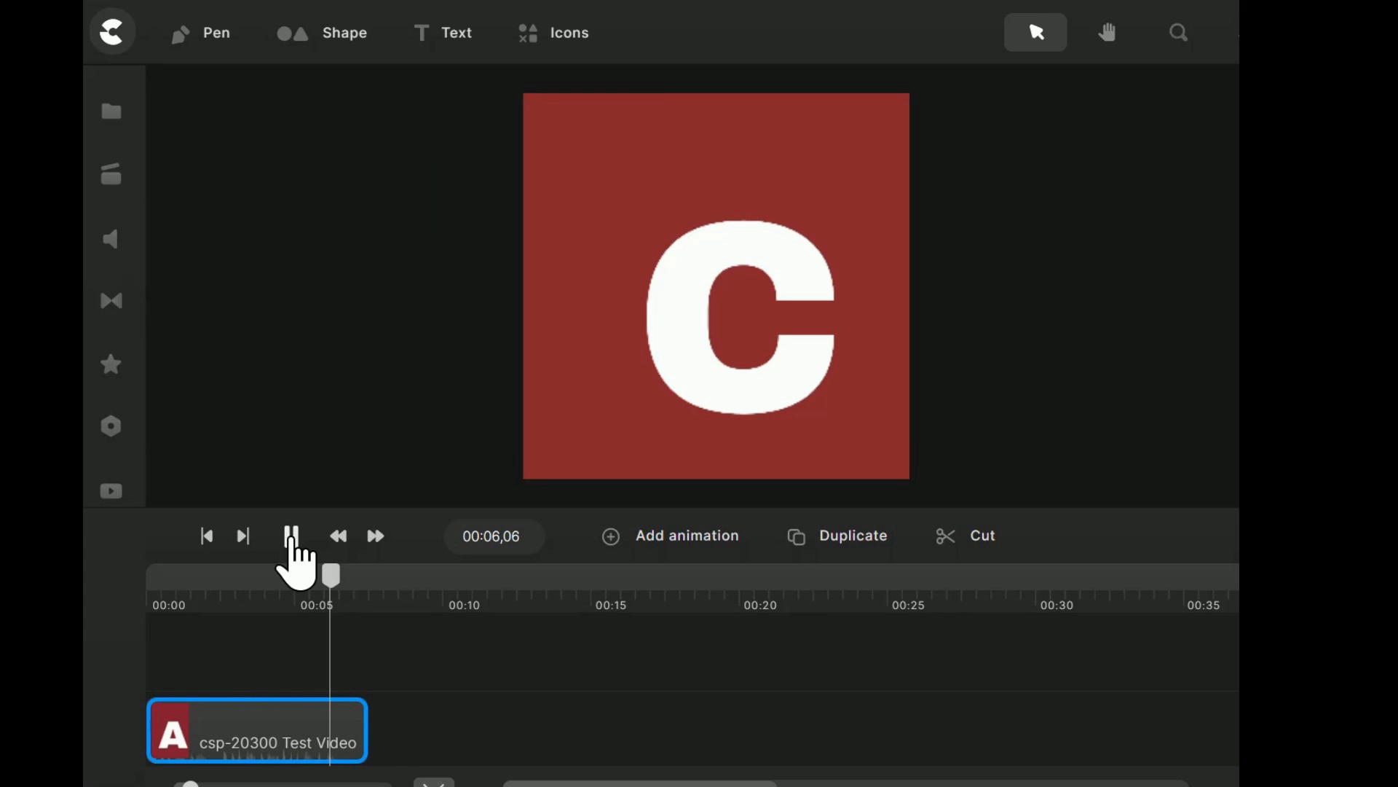
{"action": "left_click", "coordinate": [291, 537]}
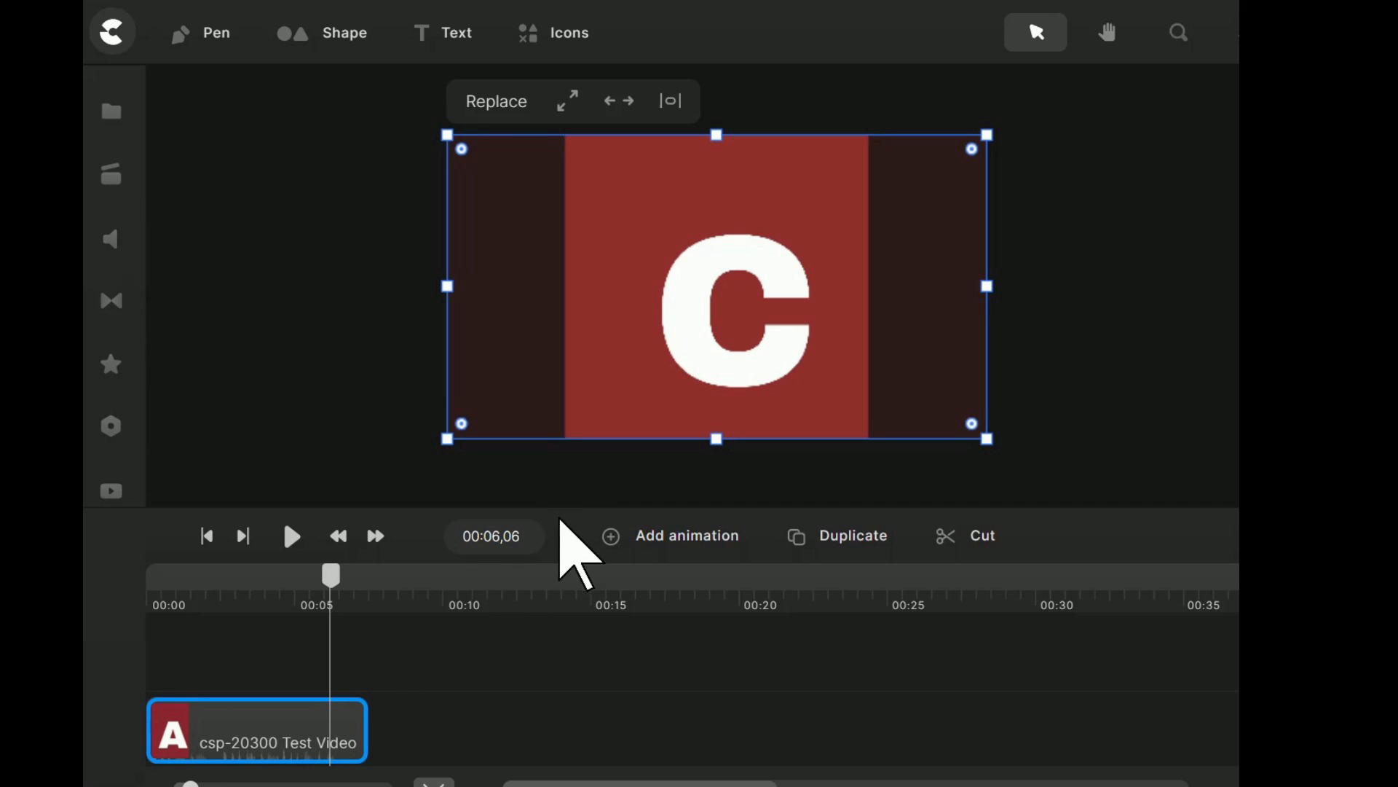
Duplicate the test video clip in an enlarged timeline and rename the lower copy as audio.
{"action": "left_click_drag", "start_coordinate": [565, 507], "coordinate": [556, 437]}
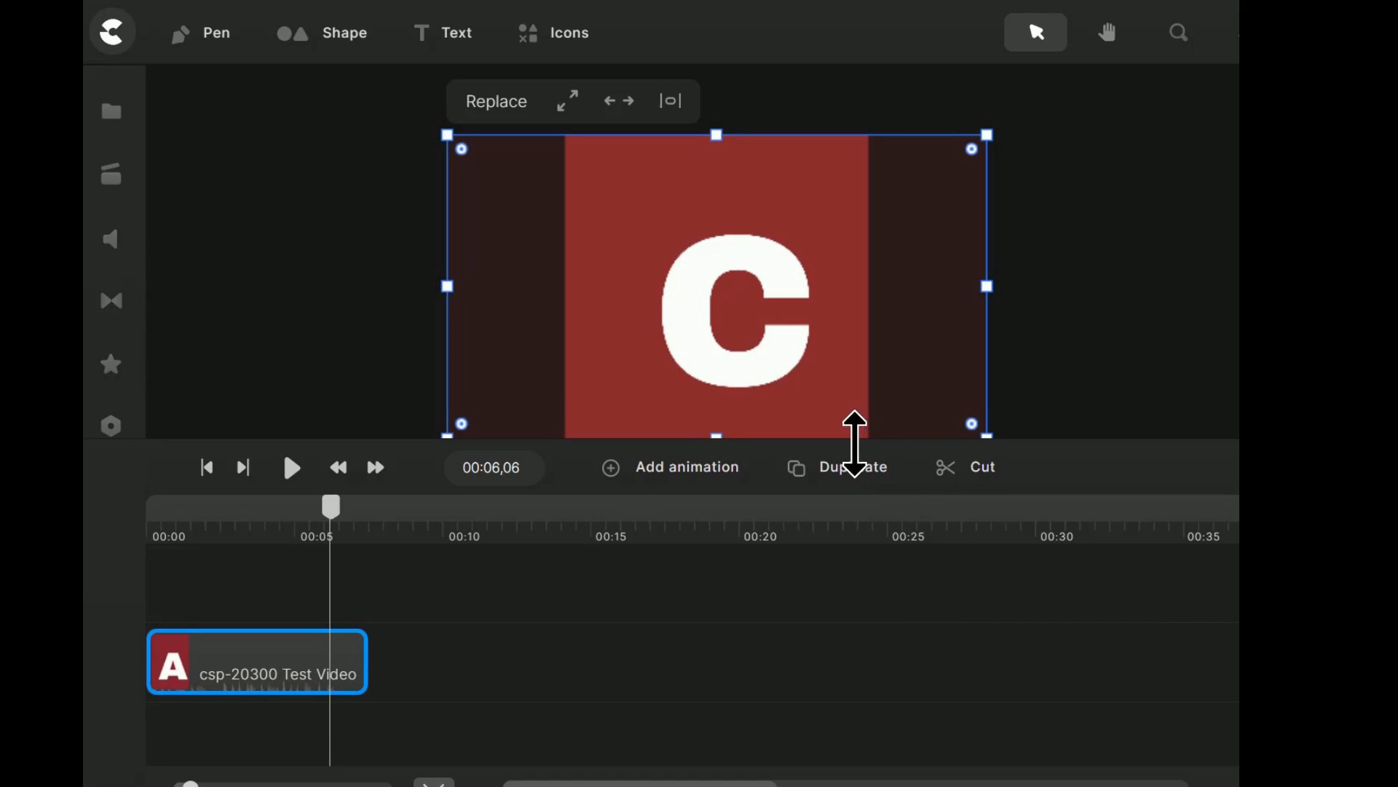
{"action": "left_click", "coordinate": [852, 469]}
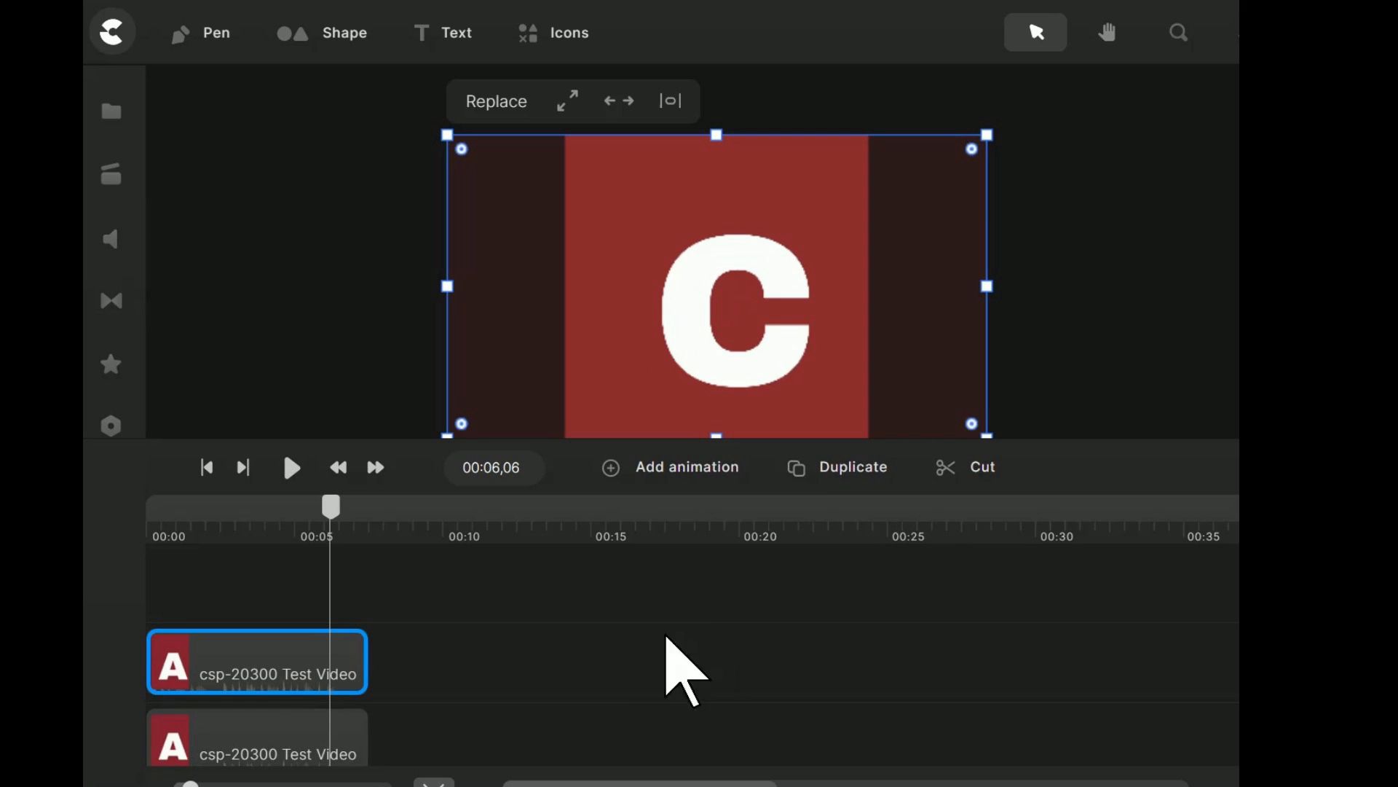
{"action": "left_click", "coordinate": [246, 757]}
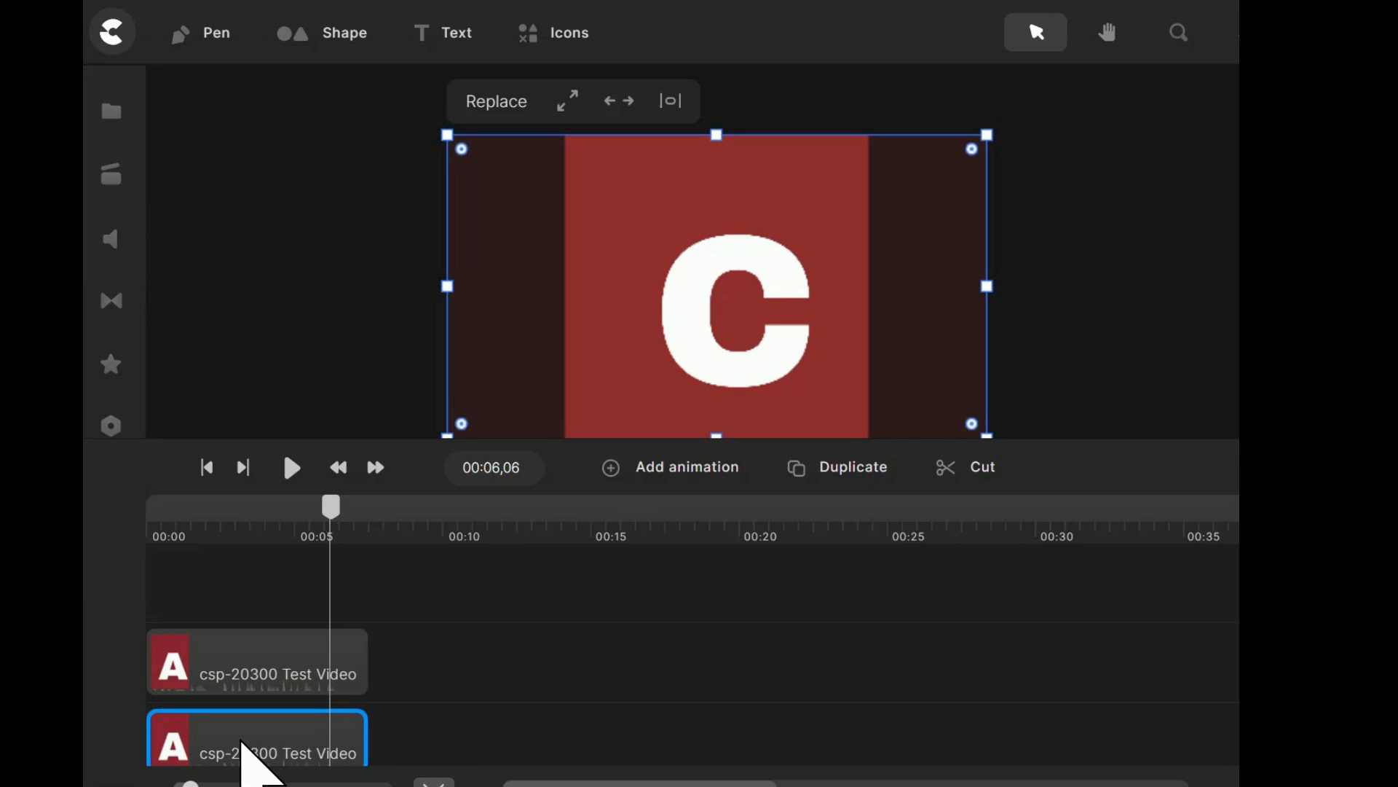
{"action": "right_click", "coordinate": [239, 746]}
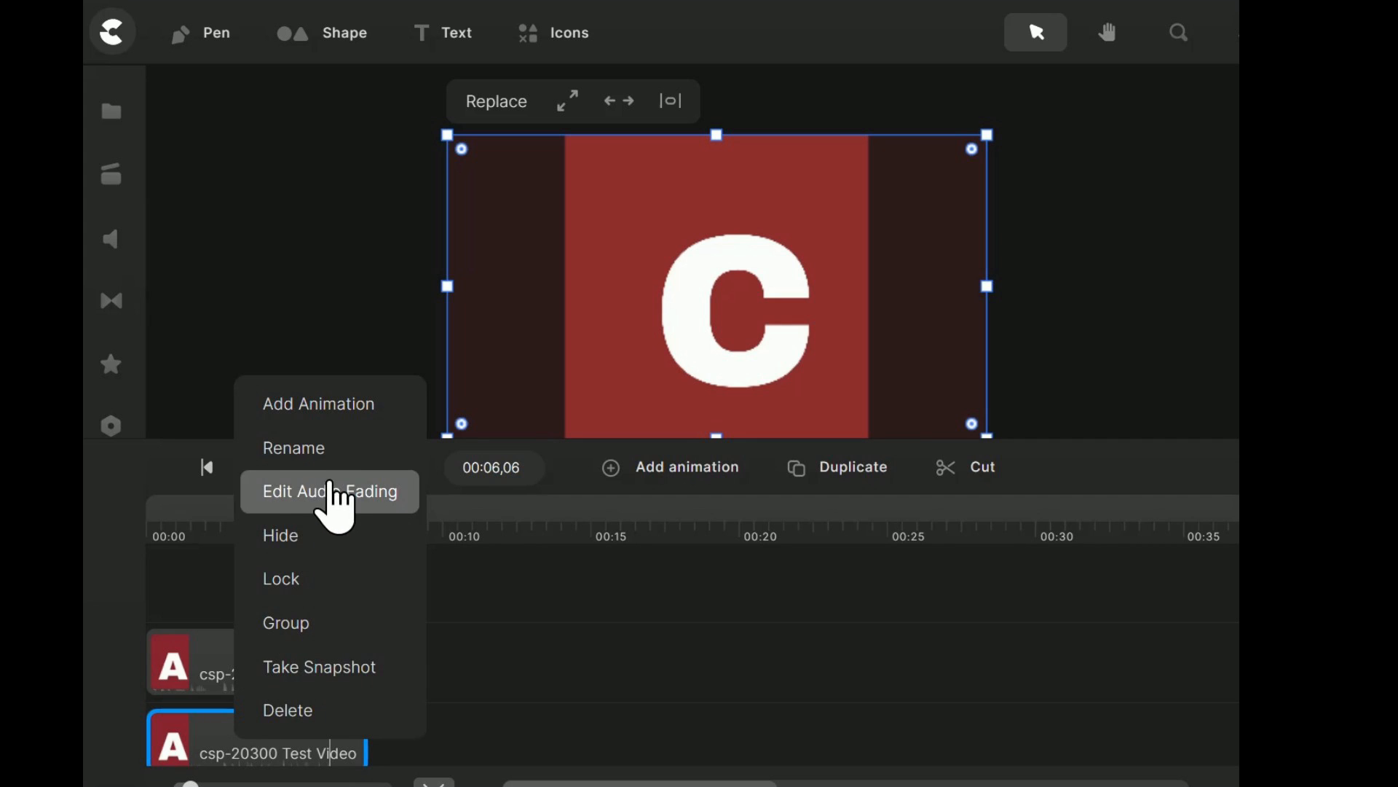
{"action": "left_click", "coordinate": [327, 447]}
{"action": "type", "text": "a"}
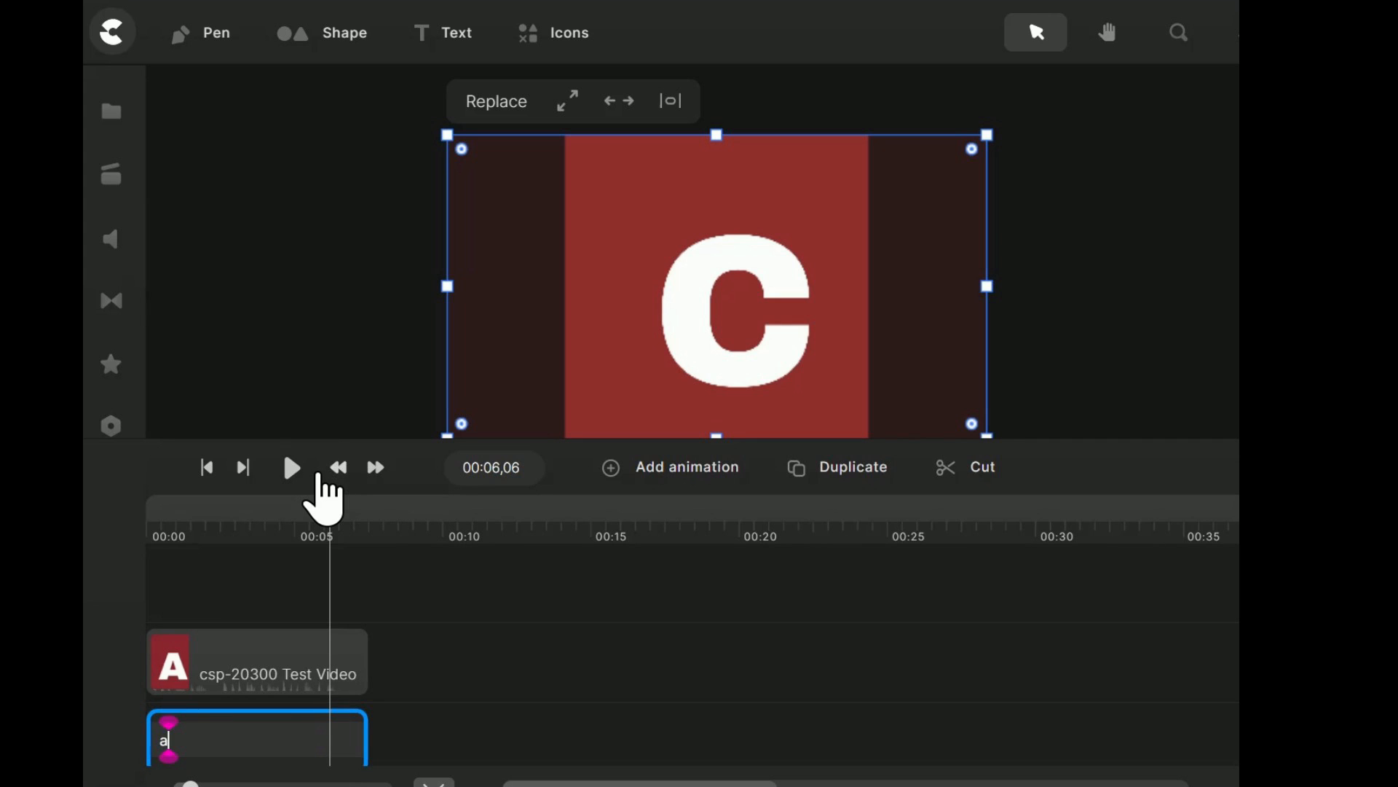
{"action": "type", "text": "udio"}
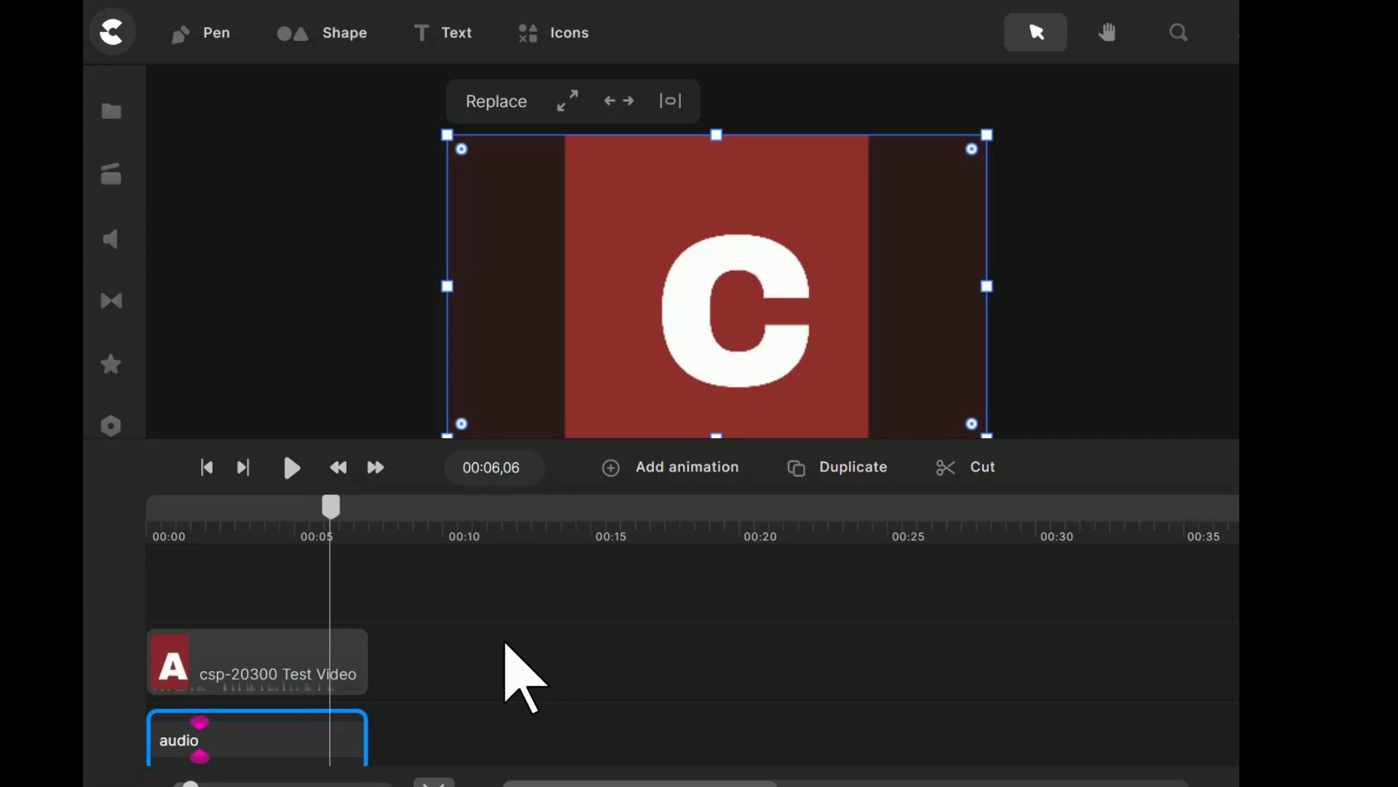
{"action": "left_click", "coordinate": [504, 642]}
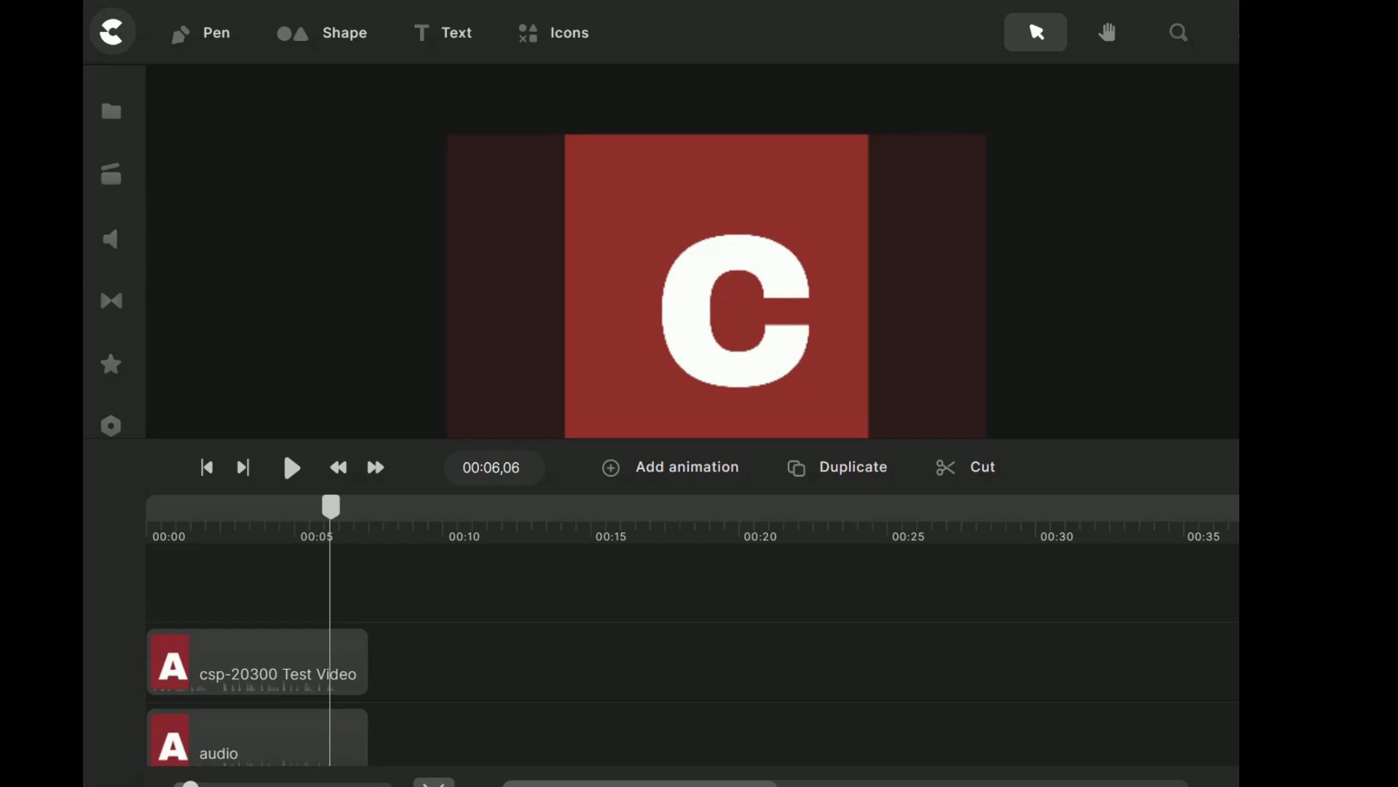
Split the upper csp-20300 Test Video clip at 00:03,04, the frame where the letter B starts.
{"action": "left_click", "coordinate": [251, 638]}
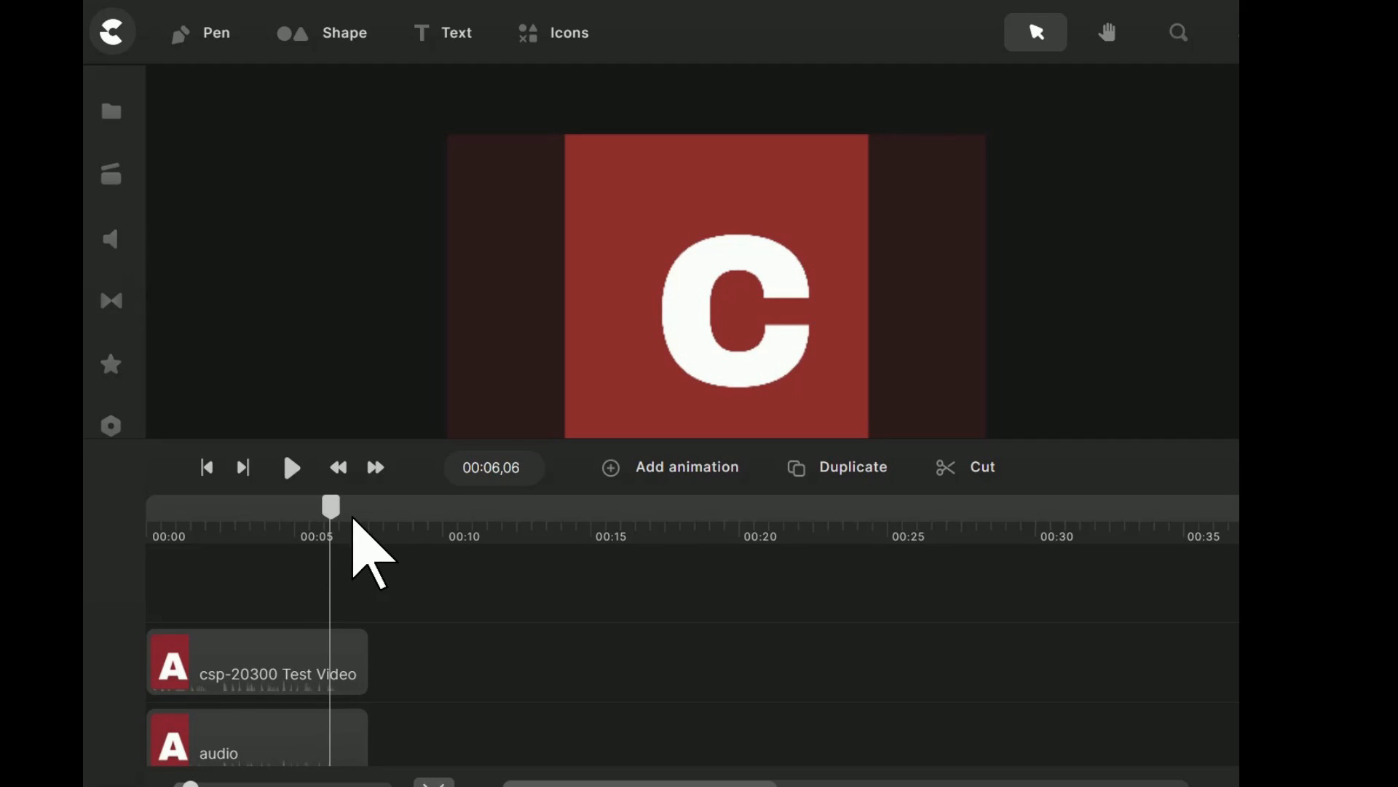
{"action": "left_click_drag", "start_coordinate": [353, 527], "coordinate": [707, 544]}
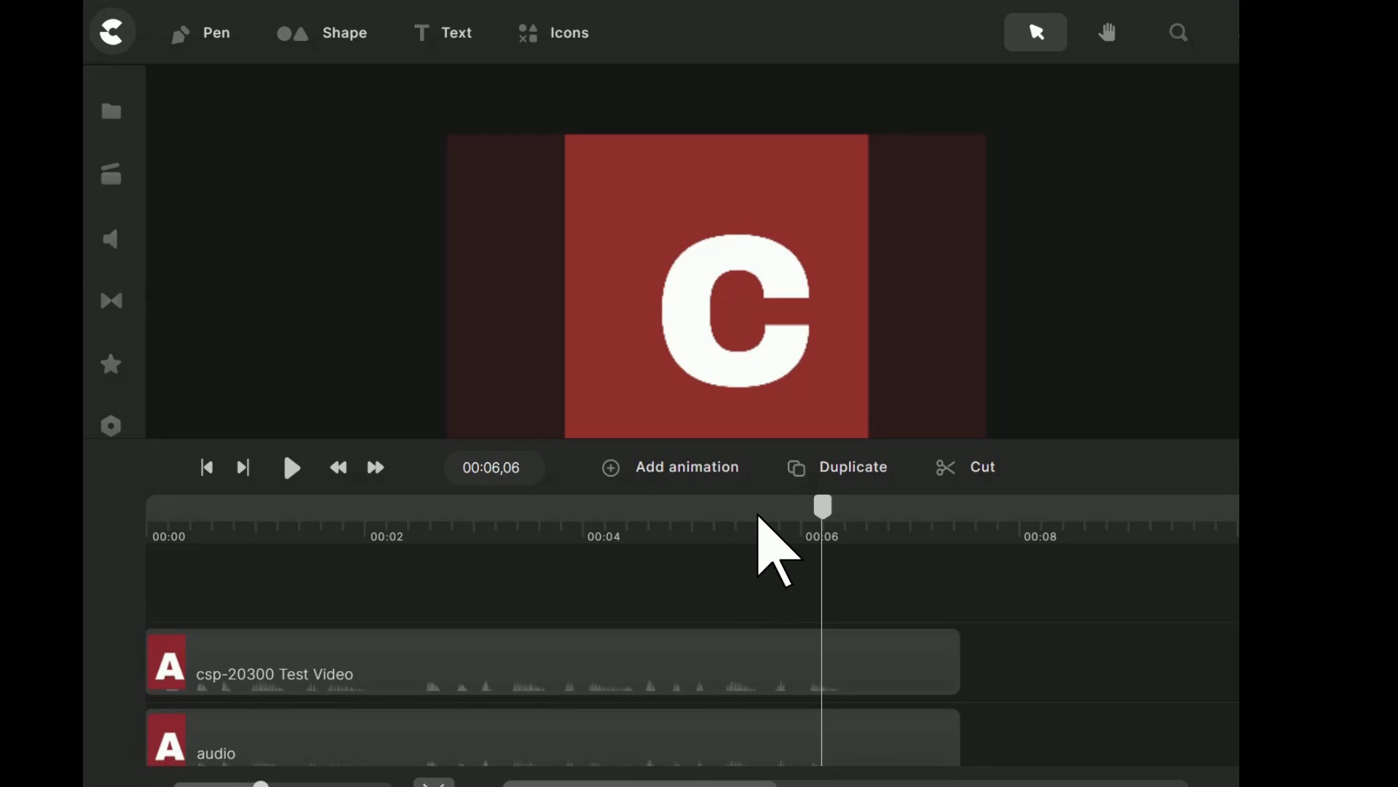
{"action": "left_click_drag", "start_coordinate": [825, 507], "coordinate": [454, 504]}
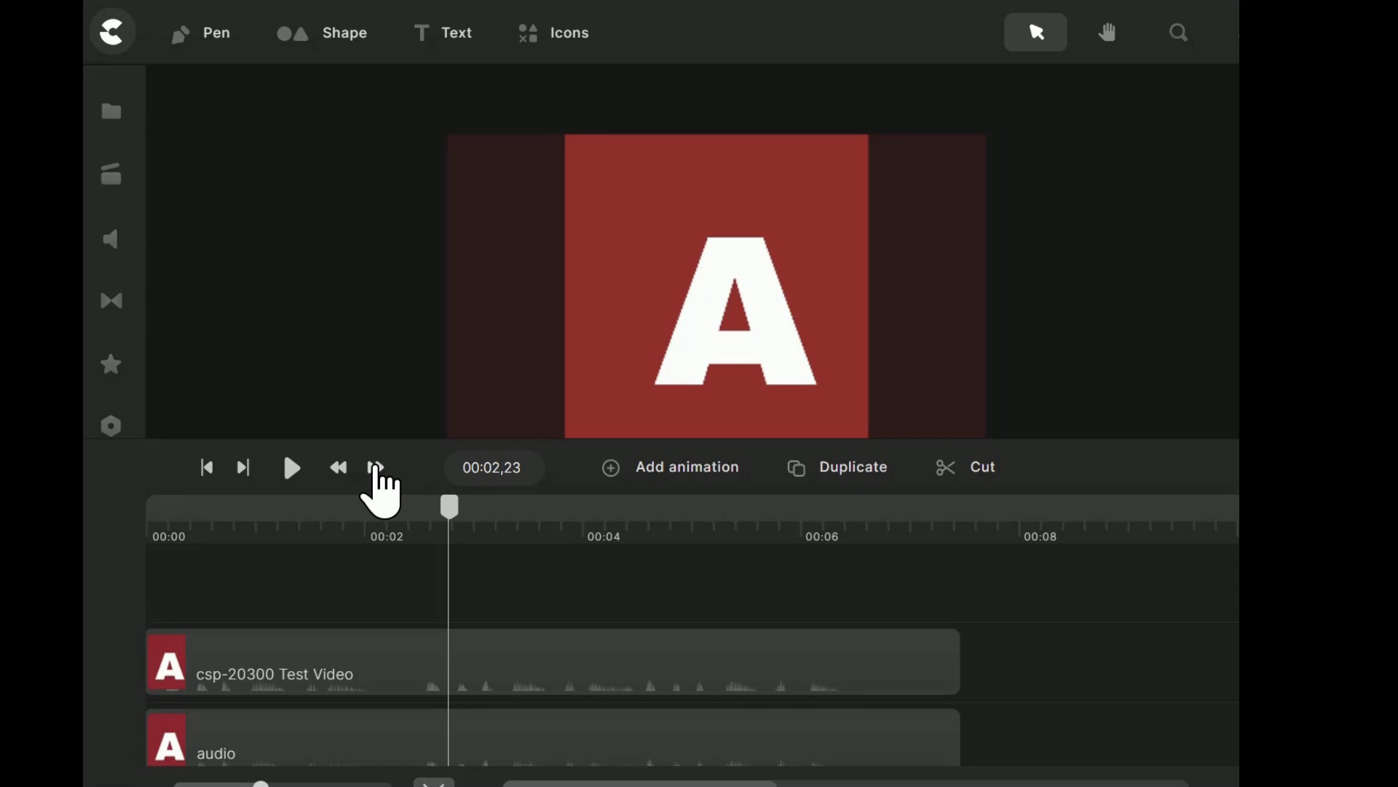
{"action": "left_click", "coordinate": [375, 467]}
{"action": "left_click", "coordinate": [376, 467]}
{"action": "left_click", "coordinate": [375, 467]}
{"action": "left_click", "coordinate": [376, 467]}
{"action": "left_click", "coordinate": [376, 467]}
{"action": "left_click", "coordinate": [376, 467]}
{"action": "left_click", "coordinate": [376, 467]}
{"action": "left_click", "coordinate": [376, 467]}
{"action": "left_click", "coordinate": [375, 467]}
{"action": "left_click", "coordinate": [376, 467]}
{"action": "left_click", "coordinate": [376, 467]}
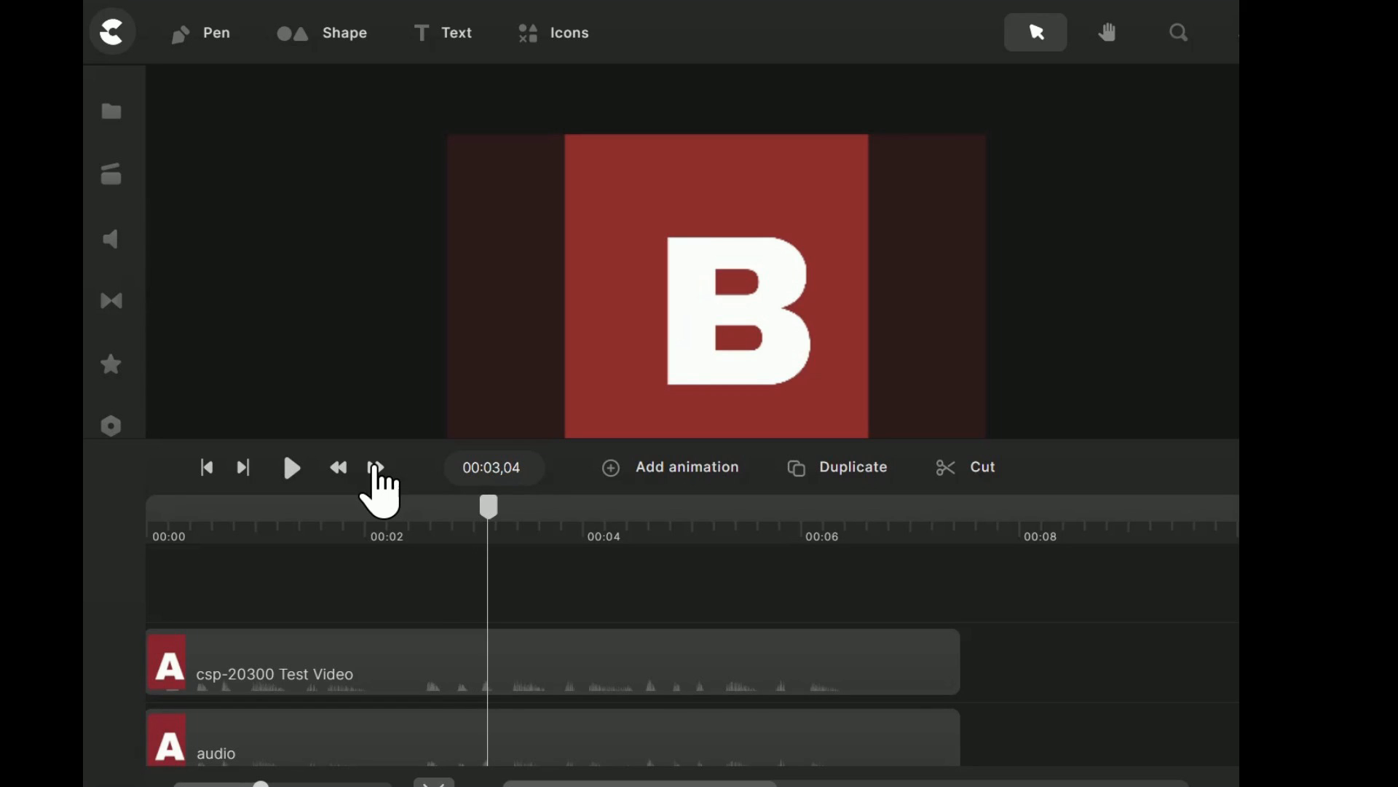
{"action": "left_click", "coordinate": [416, 645]}
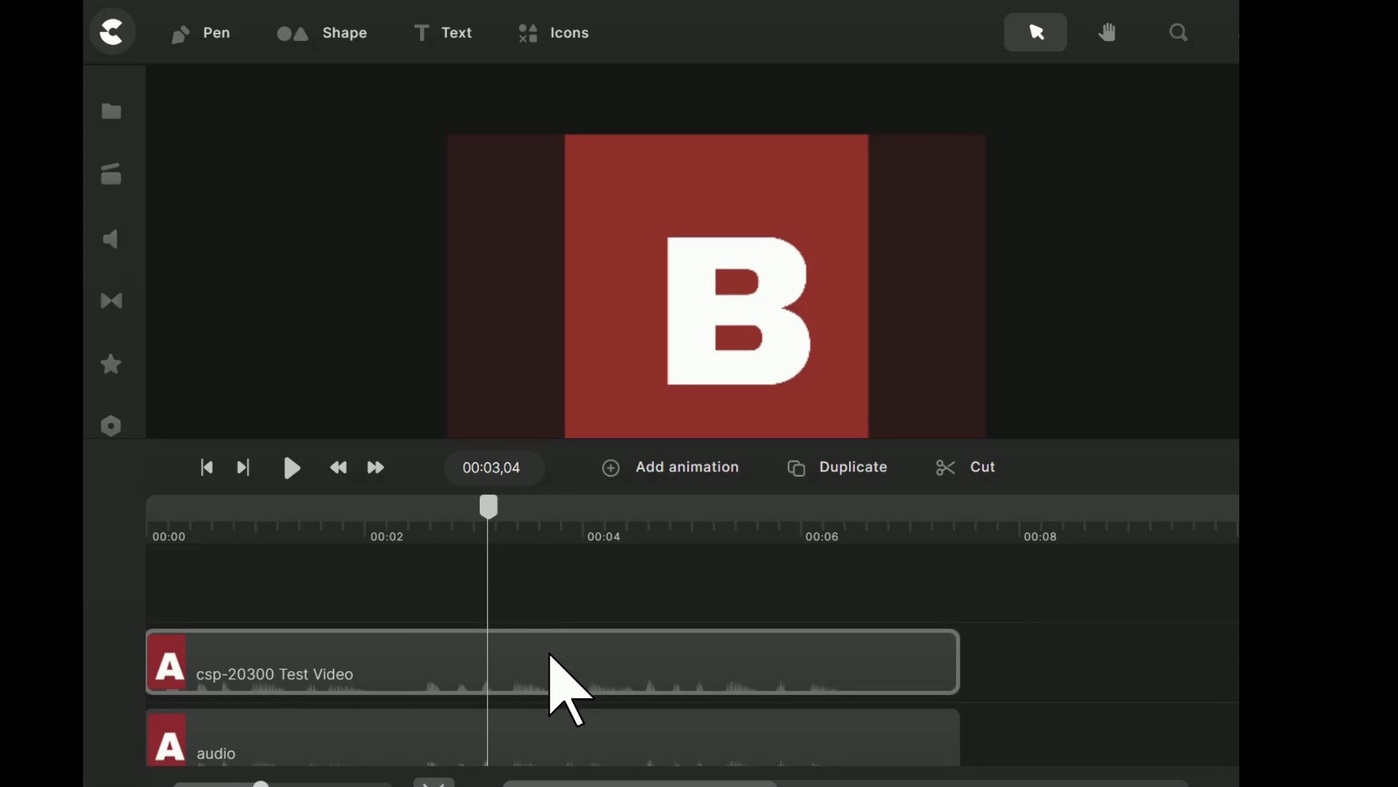
{"action": "left_click", "coordinate": [543, 664]}
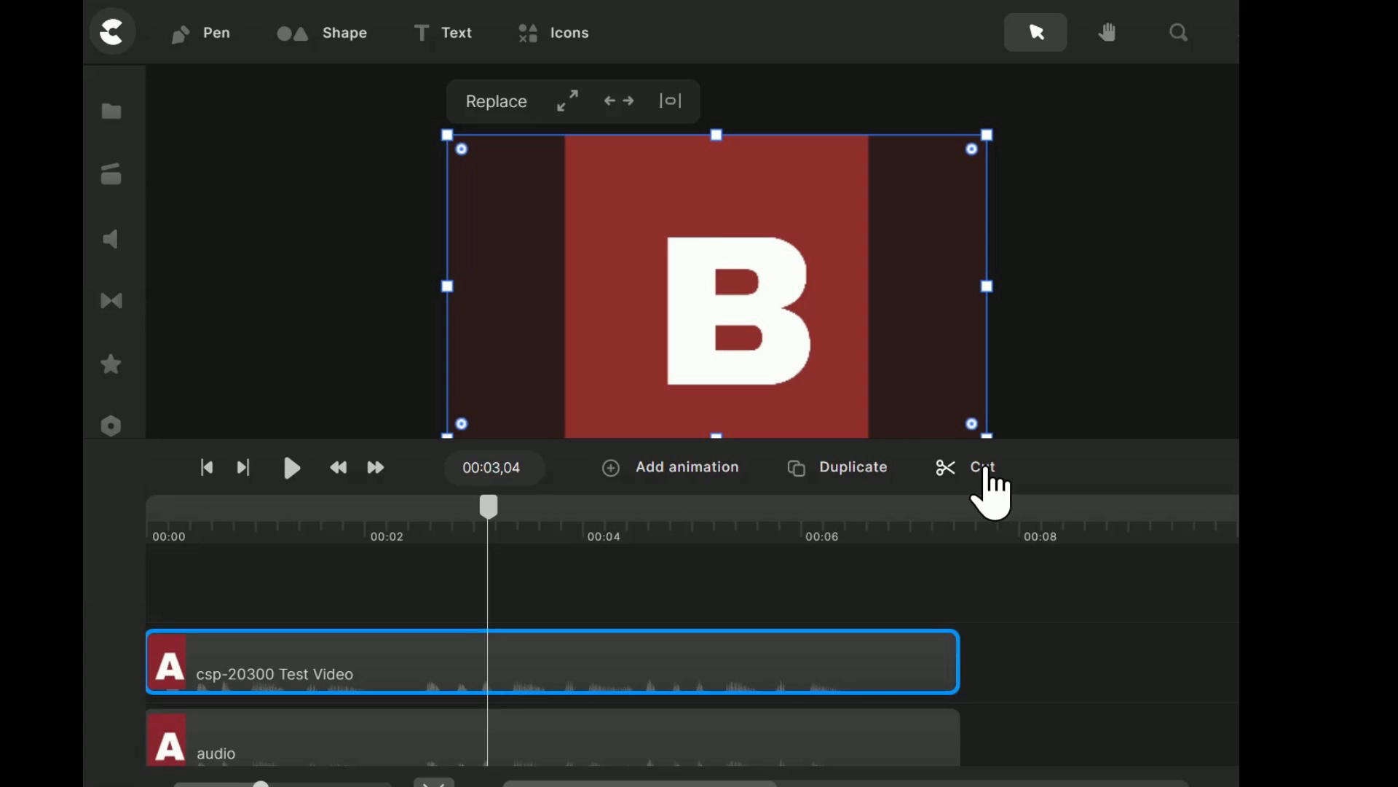
{"action": "left_click", "coordinate": [983, 472]}
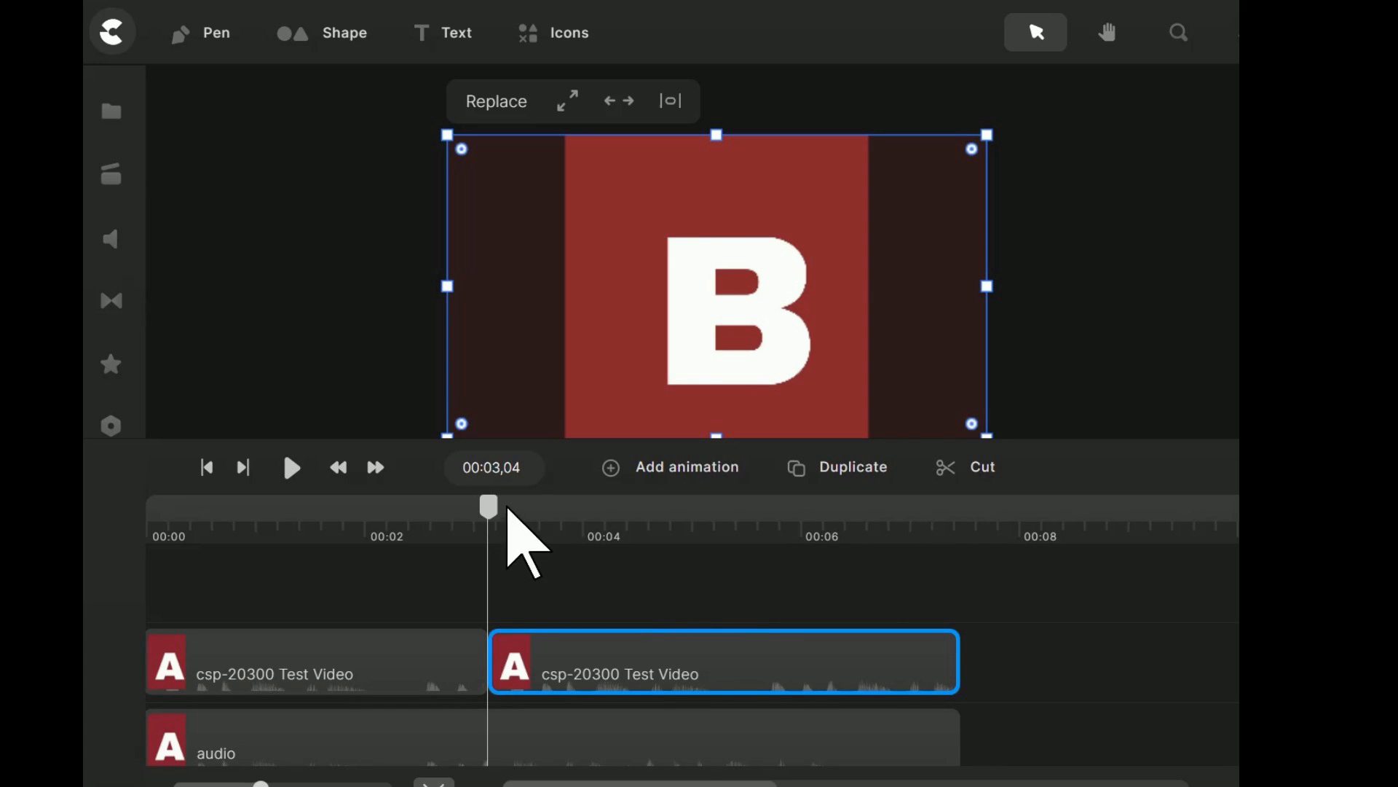
Split the second segment of the upper clip at 00:04,11, the frame where the letter C starts.
{"action": "left_click_drag", "start_coordinate": [489, 510], "coordinate": [811, 509]}
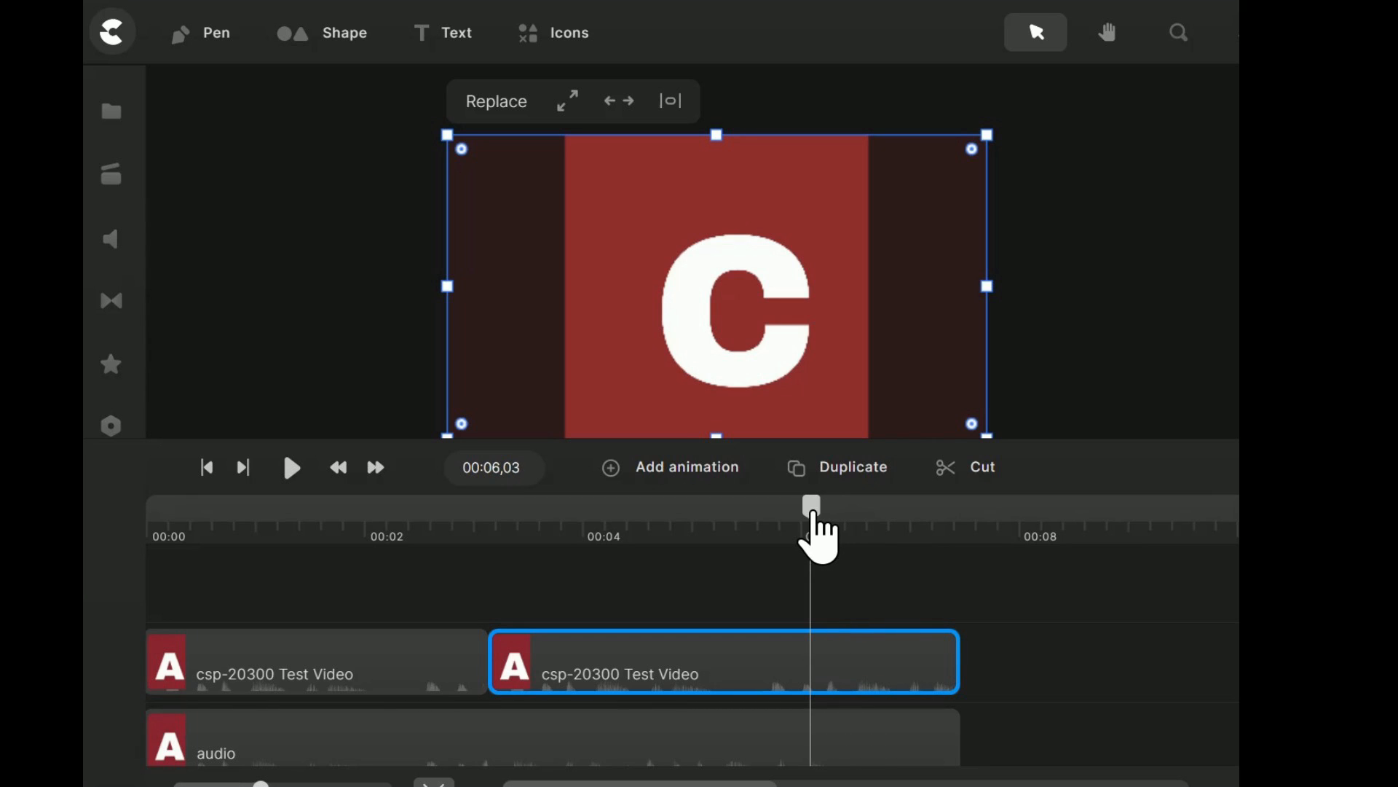
{"action": "left_click_drag", "start_coordinate": [818, 513], "coordinate": [611, 540]}
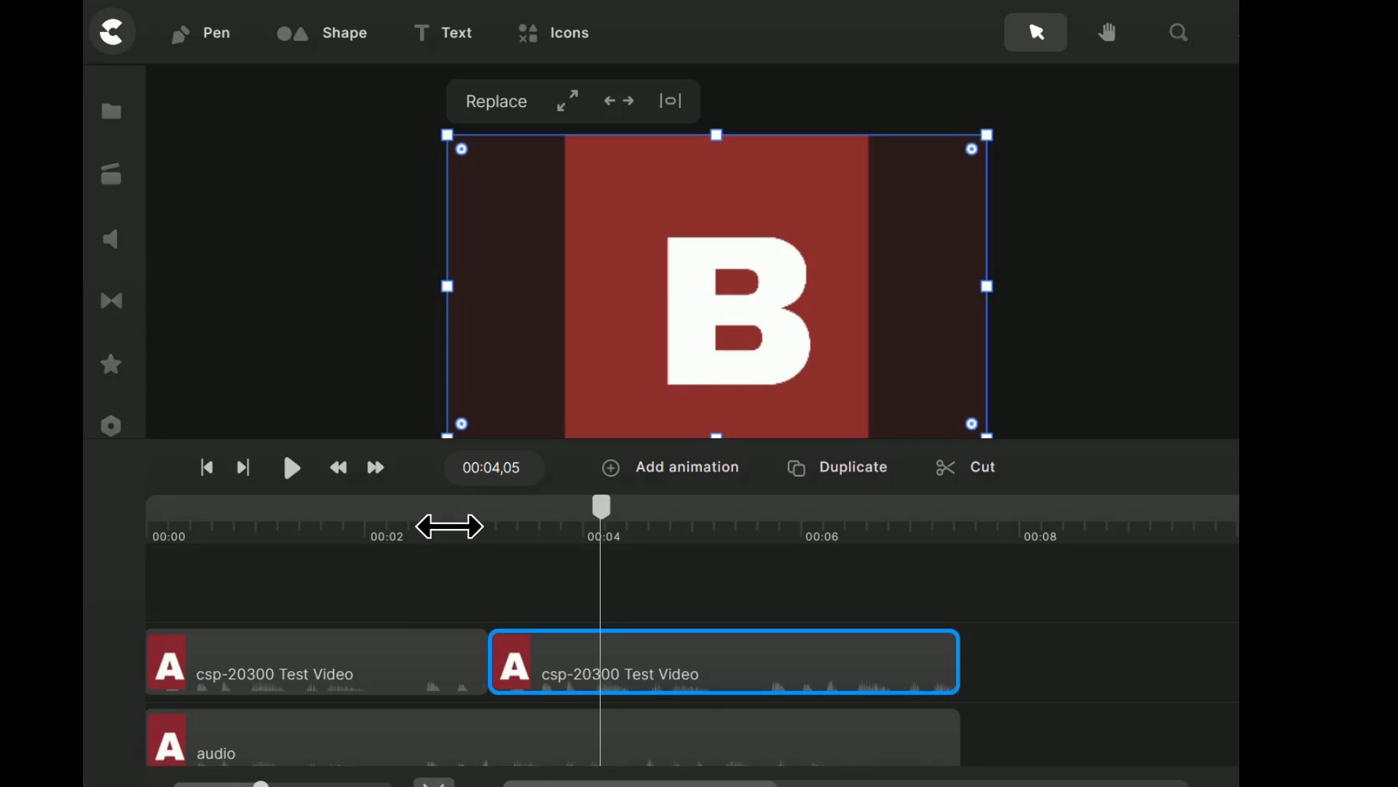
{"action": "left_click", "coordinate": [375, 467]}
{"action": "left_click", "coordinate": [375, 469]}
{"action": "left_click", "coordinate": [374, 470]}
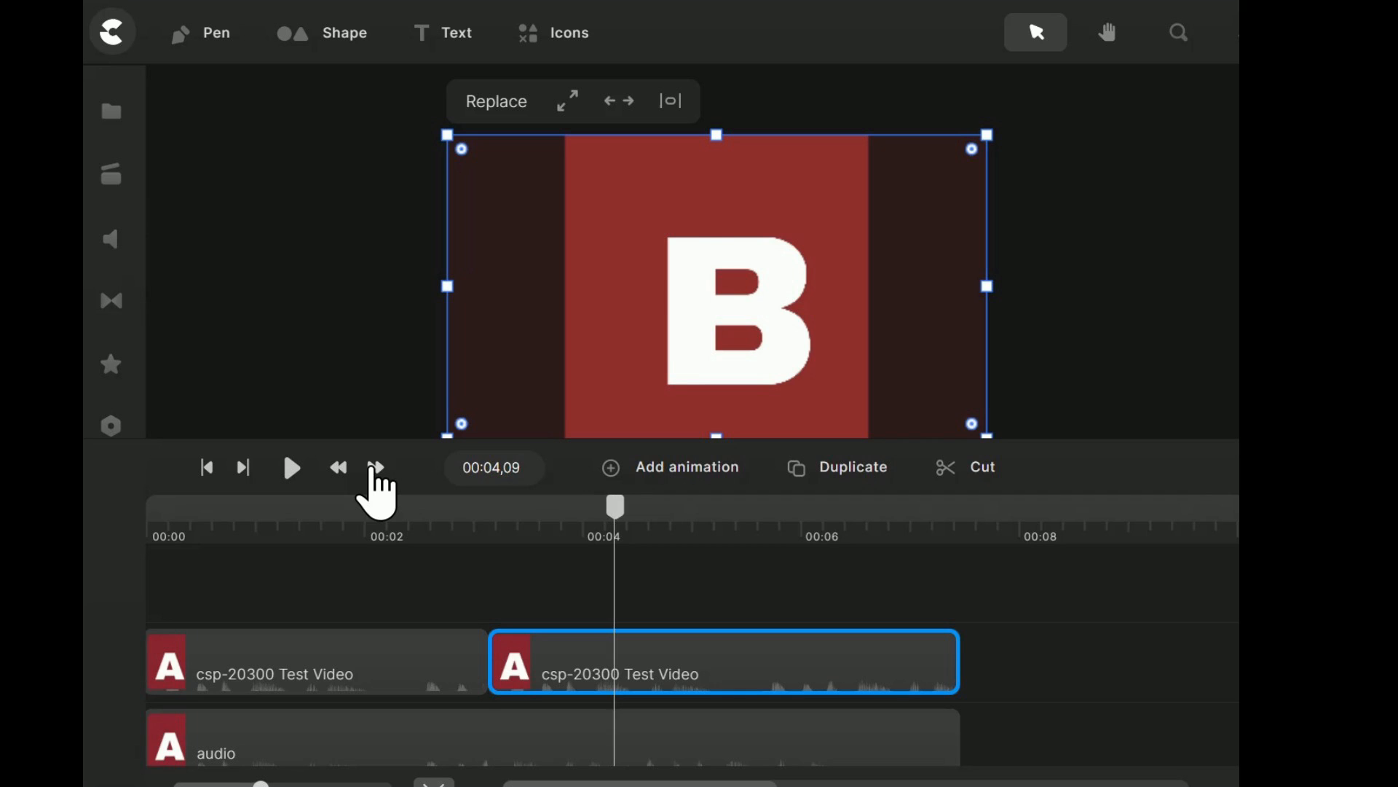
{"action": "left_click", "coordinate": [374, 469]}
{"action": "left_click", "coordinate": [374, 469]}
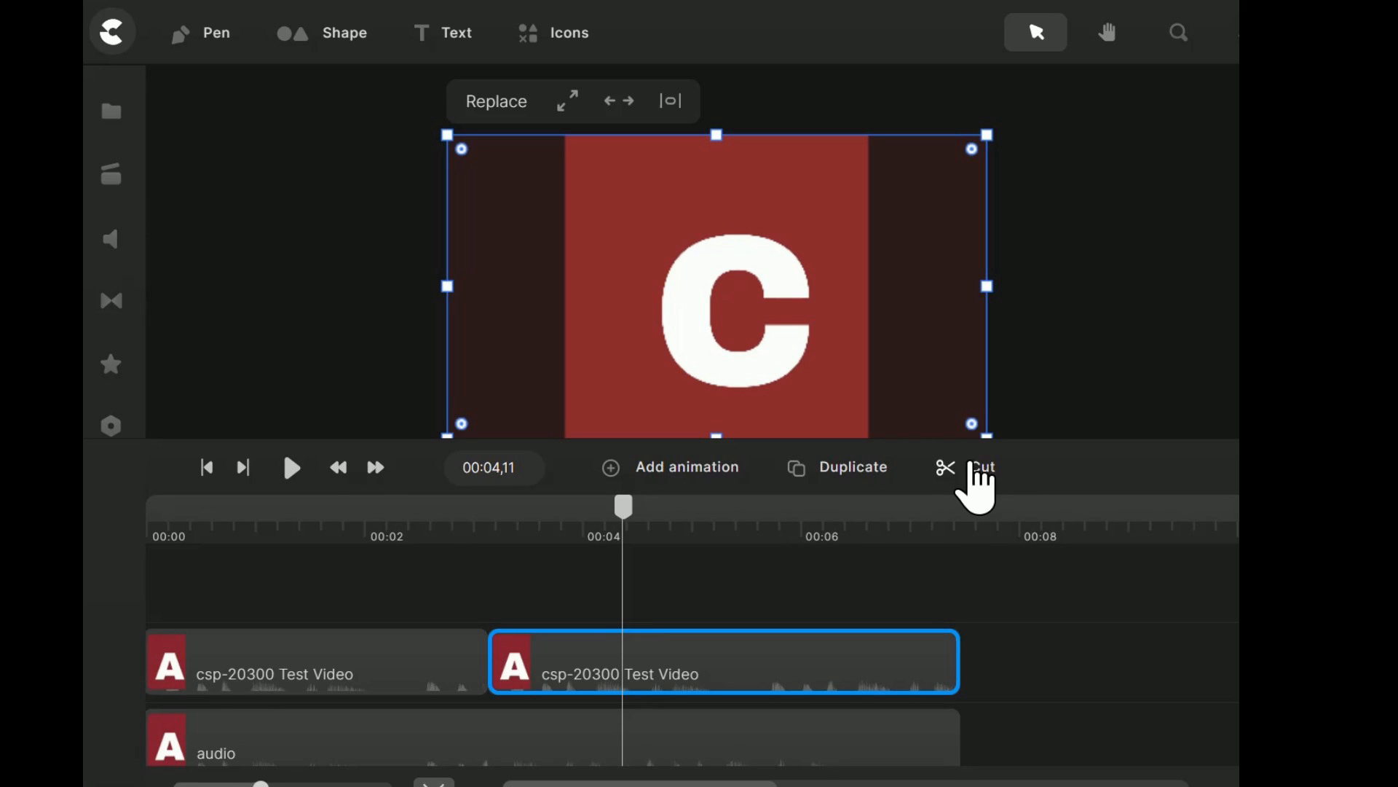
{"action": "left_click", "coordinate": [977, 481]}
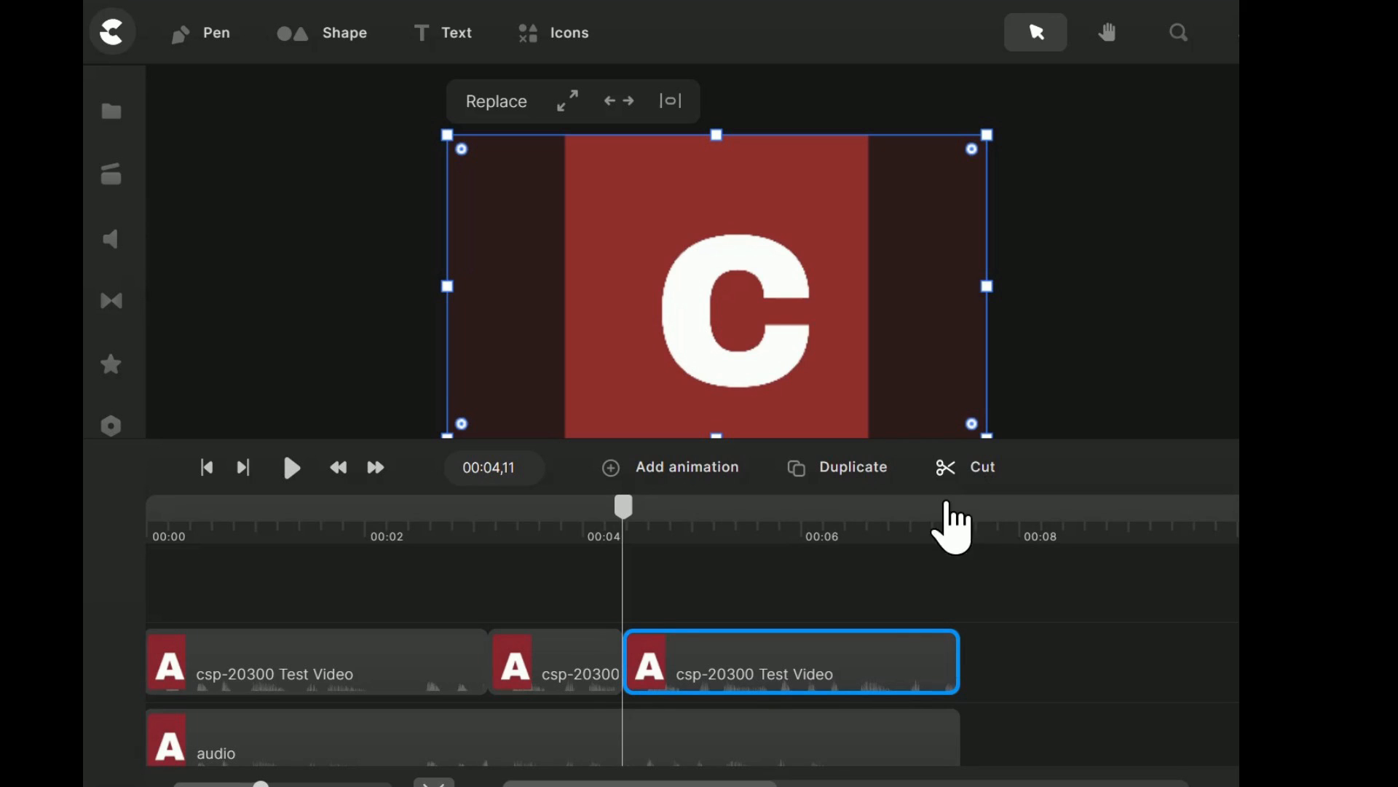
{"action": "left_click_drag", "start_coordinate": [789, 662], "coordinate": [901, 638]}
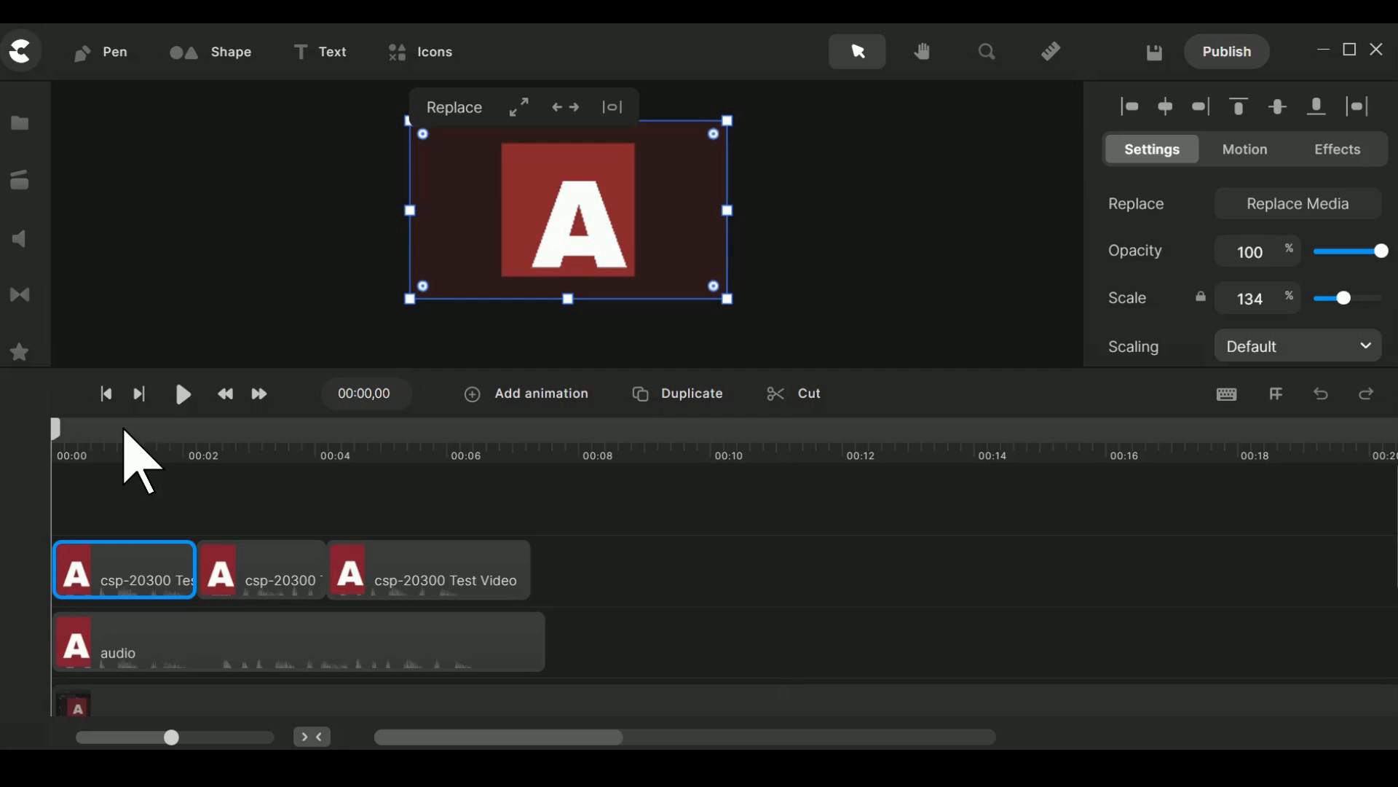
Play the three cut segments with the audio track from the start and return the playhead to 00:00,00.
{"action": "left_click", "coordinate": [132, 441]}
{"action": "left_click_drag", "start_coordinate": [168, 441], "coordinate": [50, 456]}
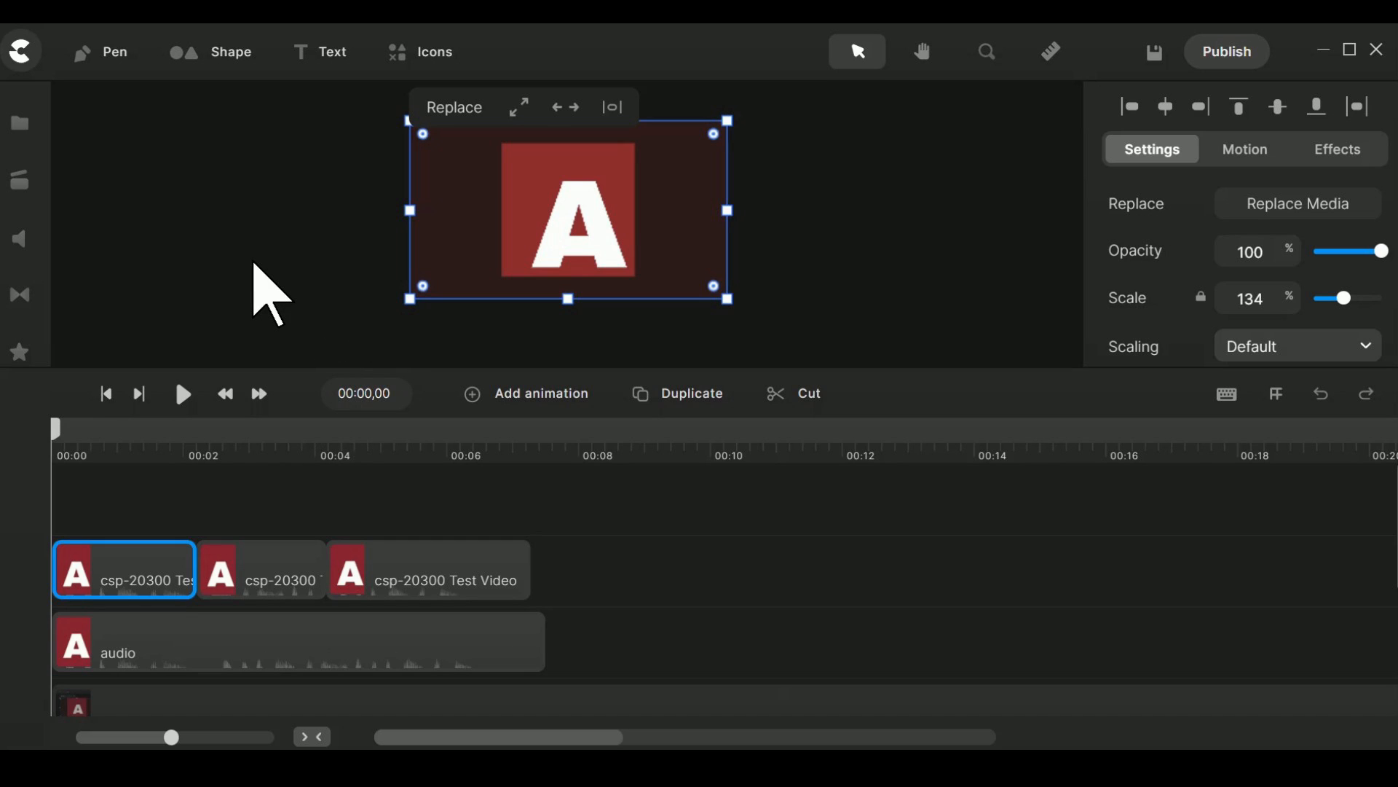
{"action": "key", "text": "space"}
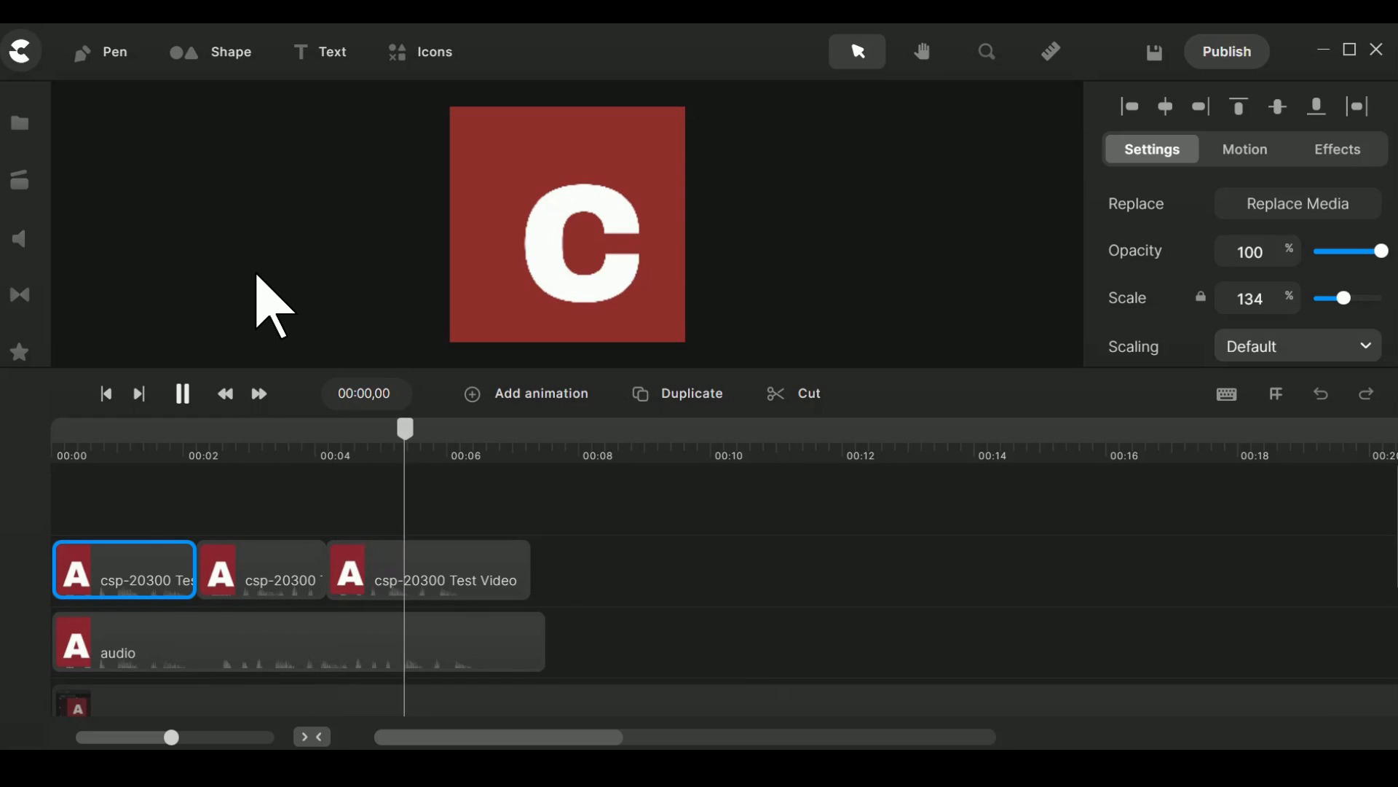
{"action": "key", "text": "space"}
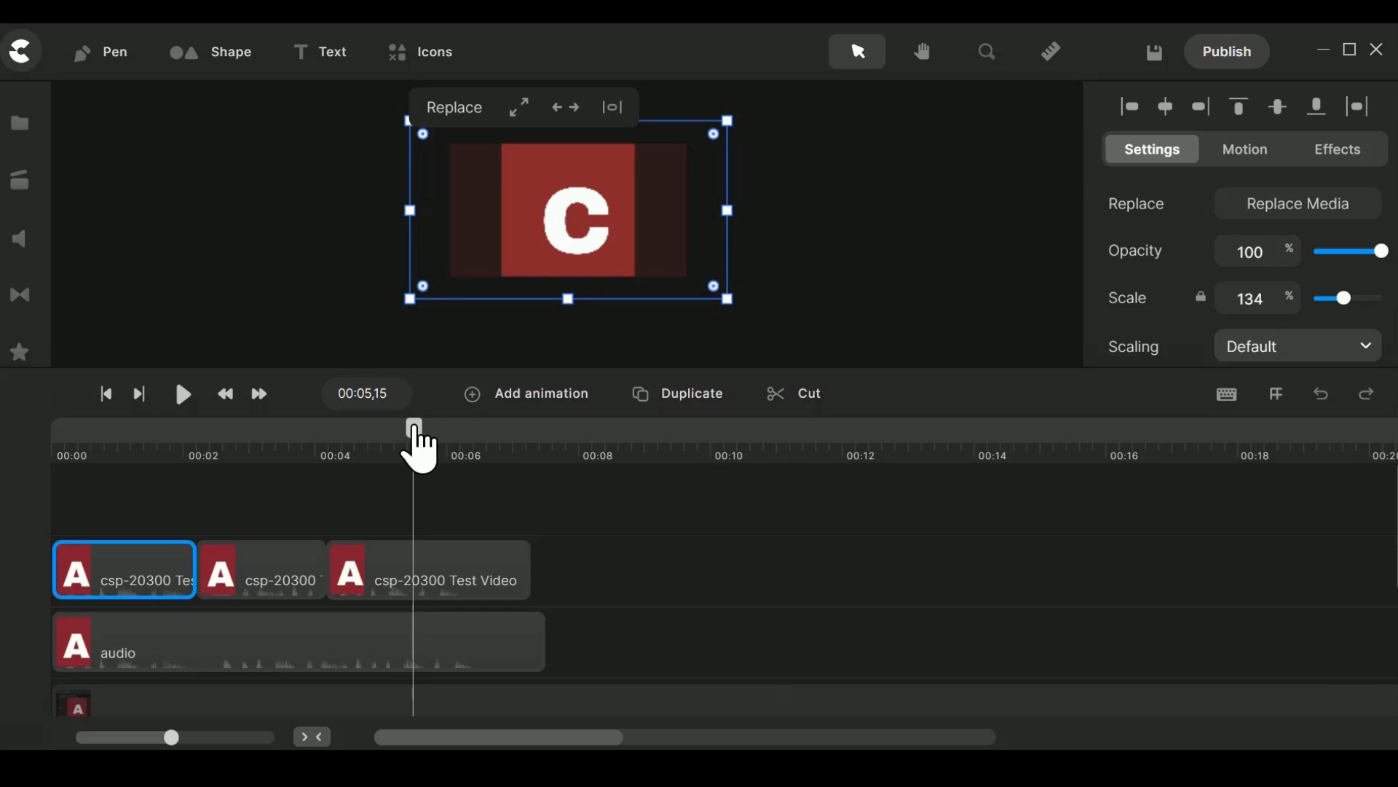
{"action": "left_click_drag", "start_coordinate": [412, 447], "coordinate": [2, 426]}
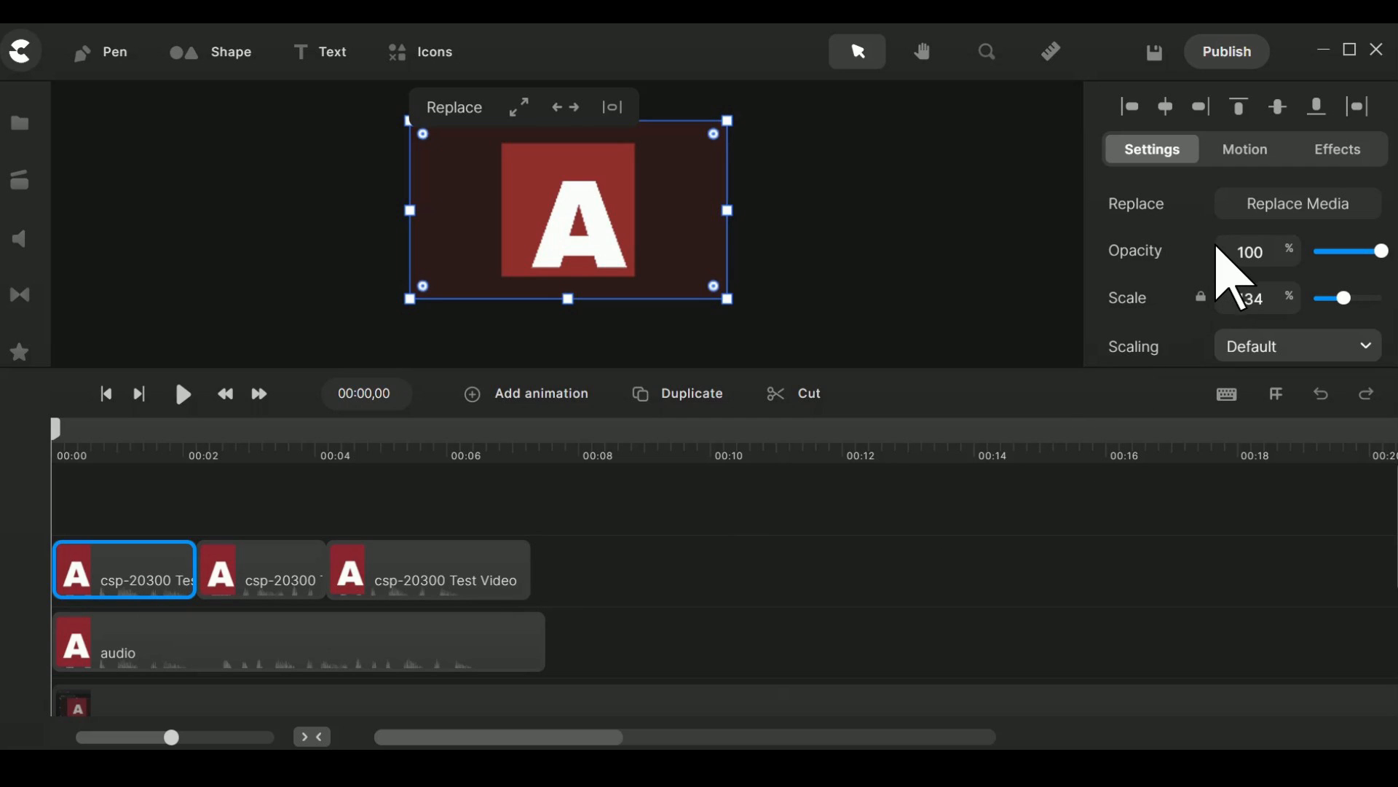
Set the volume of all three upper csp-20300 Test Video segments to 0%.
{"action": "scroll", "coordinate": [1231, 273], "scroll_direction": "down", "scroll_amount": 2}
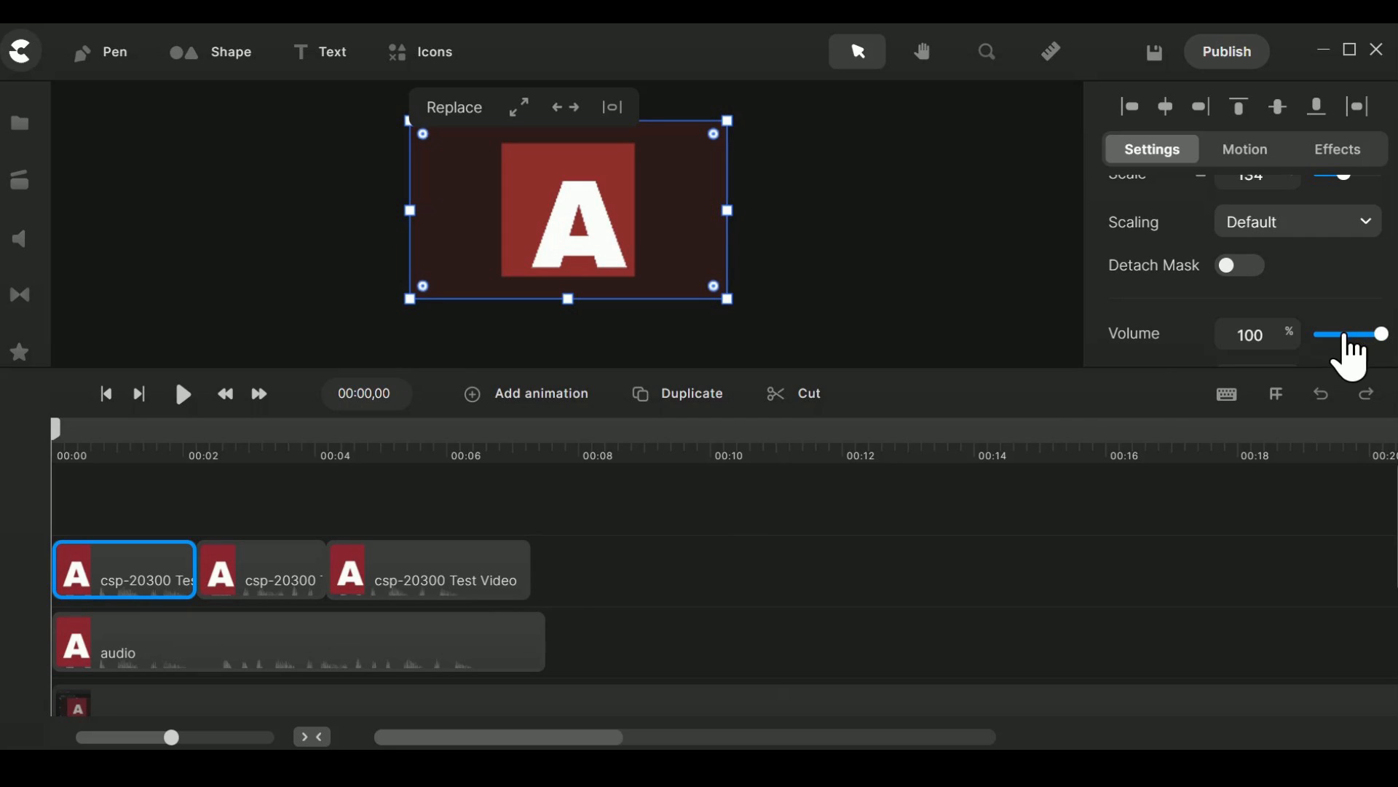
{"action": "left_click_drag", "start_coordinate": [1377, 334], "coordinate": [1304, 335]}
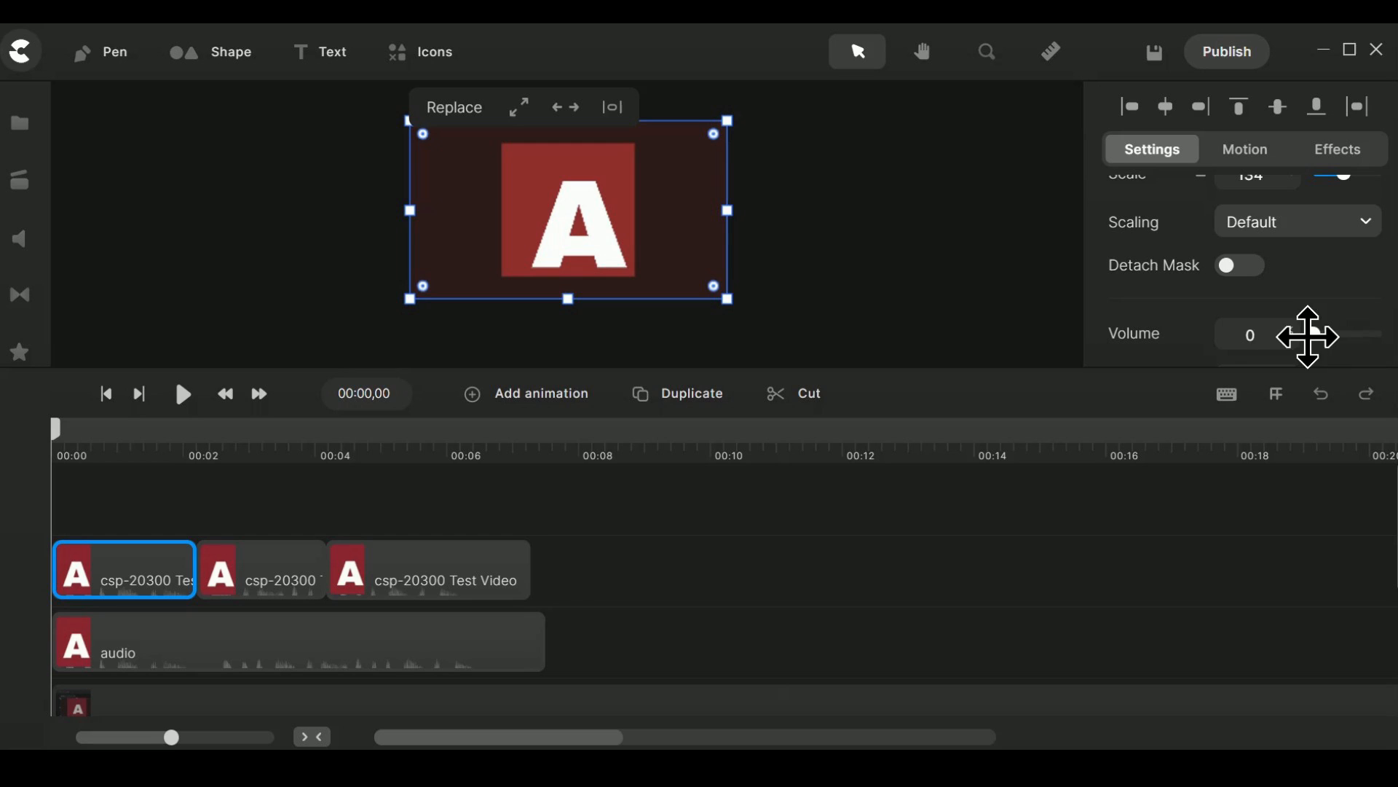
{"action": "left_click", "coordinate": [276, 581]}
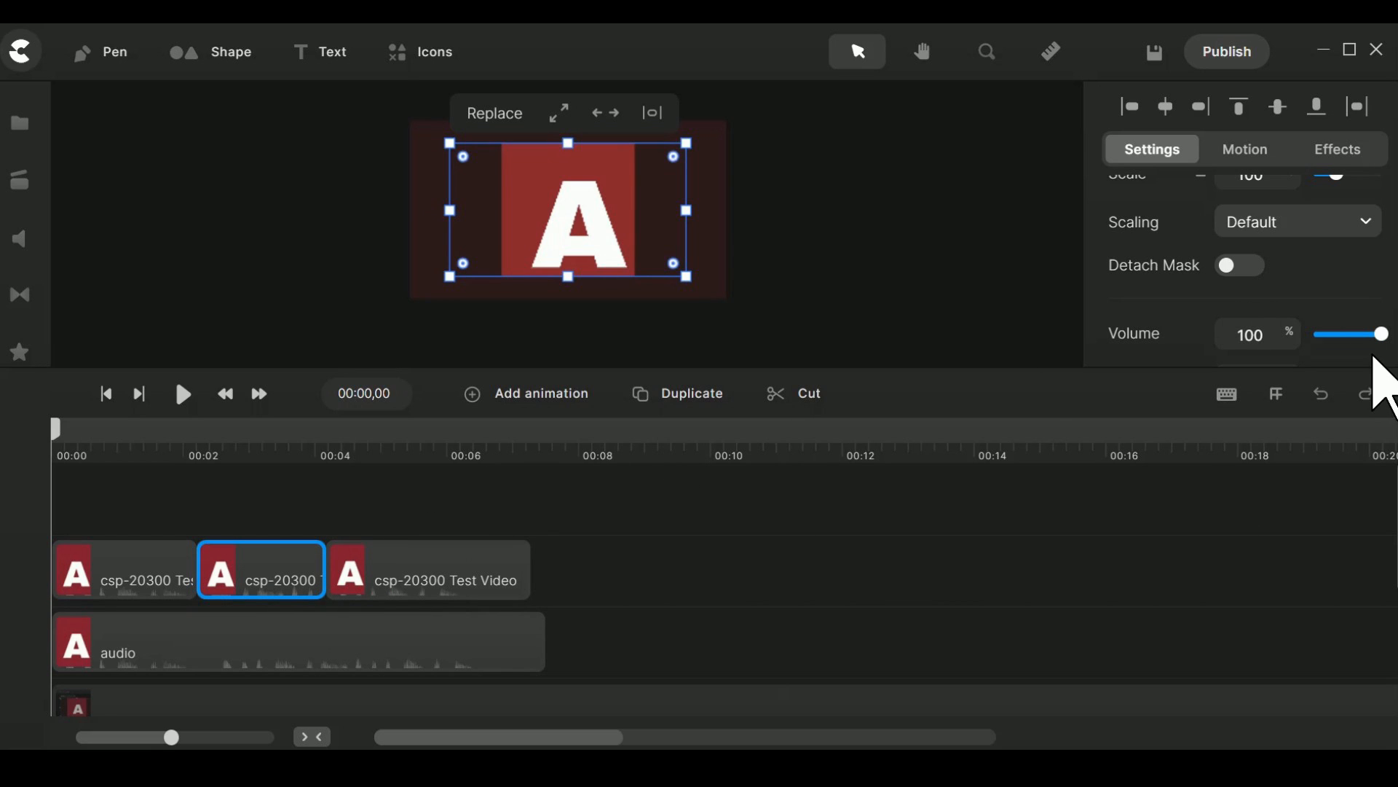
{"action": "left_click_drag", "start_coordinate": [1379, 332], "coordinate": [1279, 332]}
{"action": "left_click", "coordinate": [404, 568]}
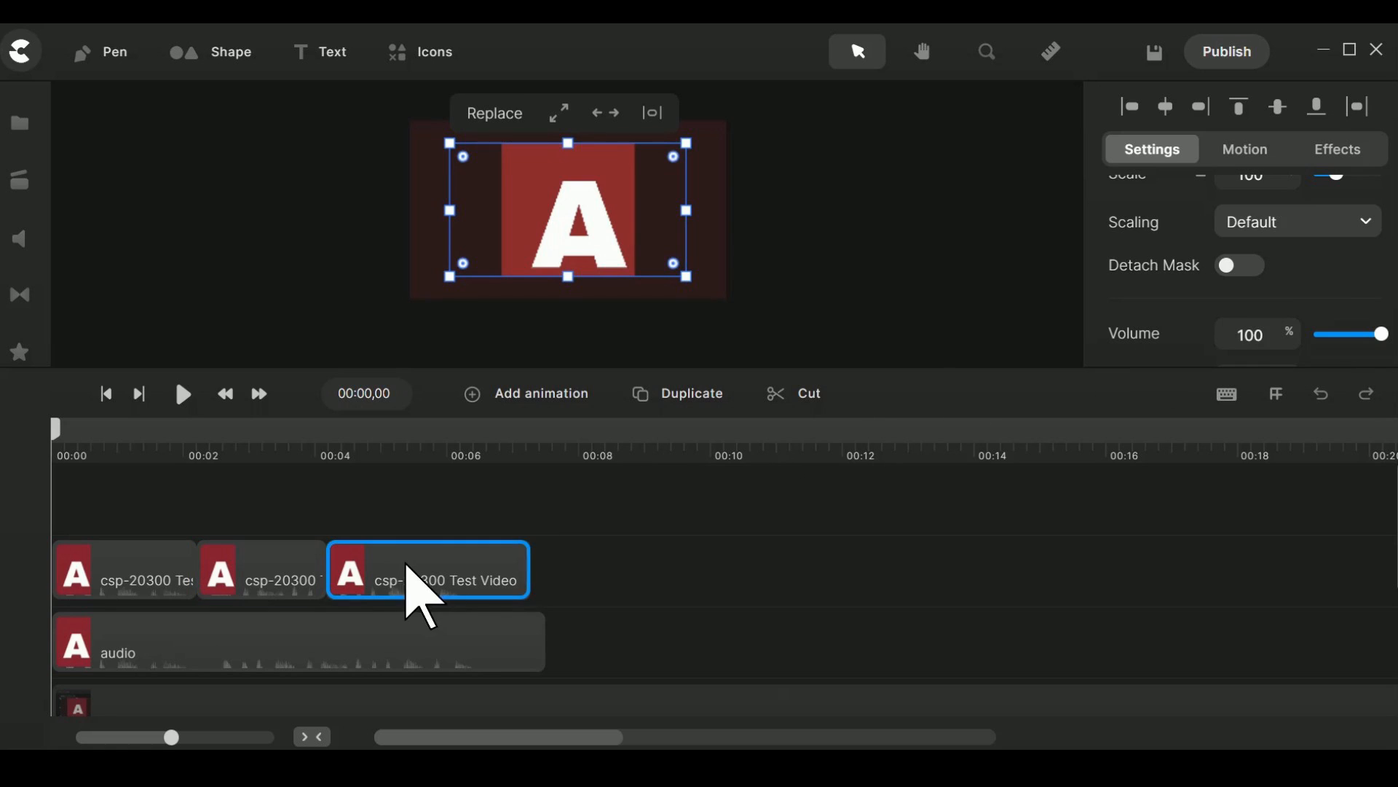
{"action": "left_click_drag", "start_coordinate": [1374, 332], "coordinate": [1248, 329]}
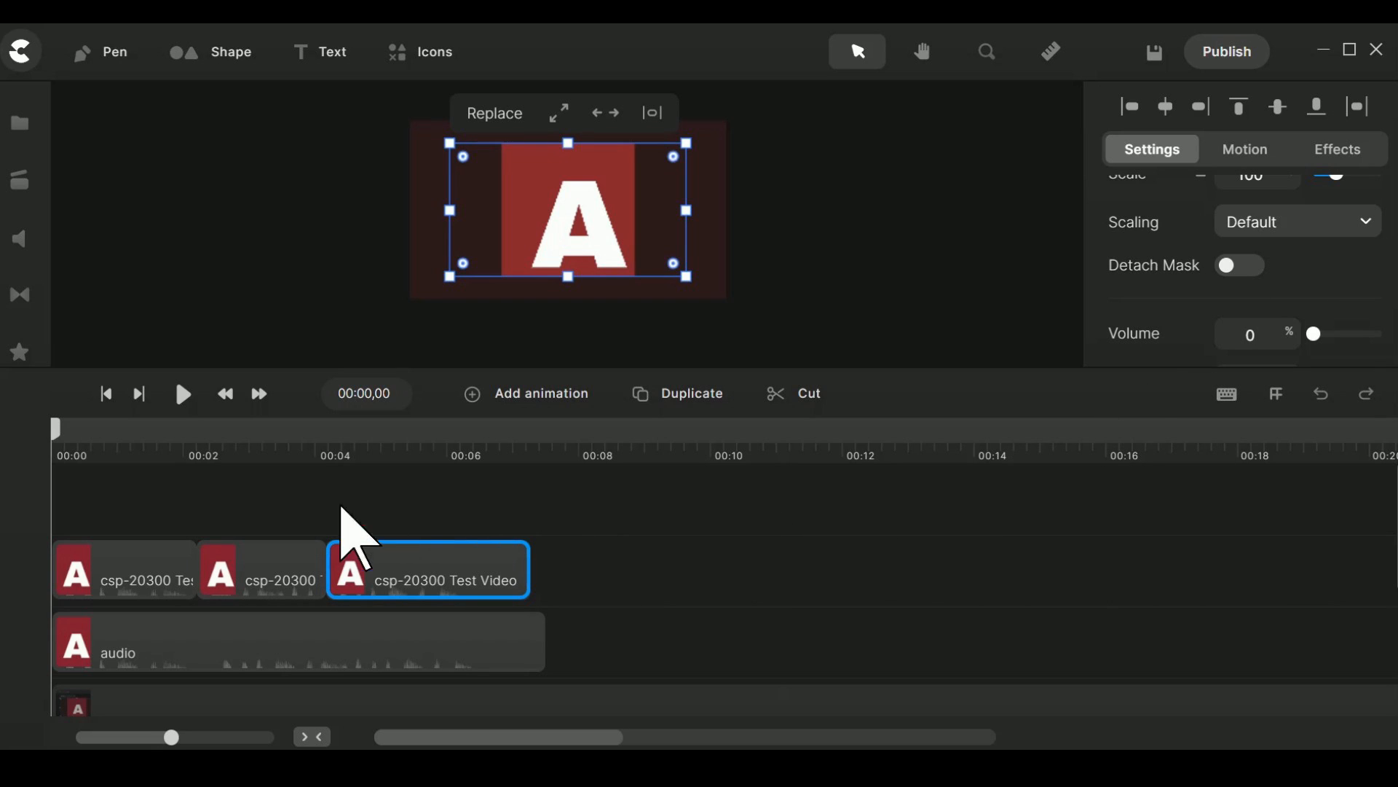
Play the muted segments with the audio track and return the playhead to 00:00,00 in an enlarged timeline.
{"action": "key", "text": "space"}
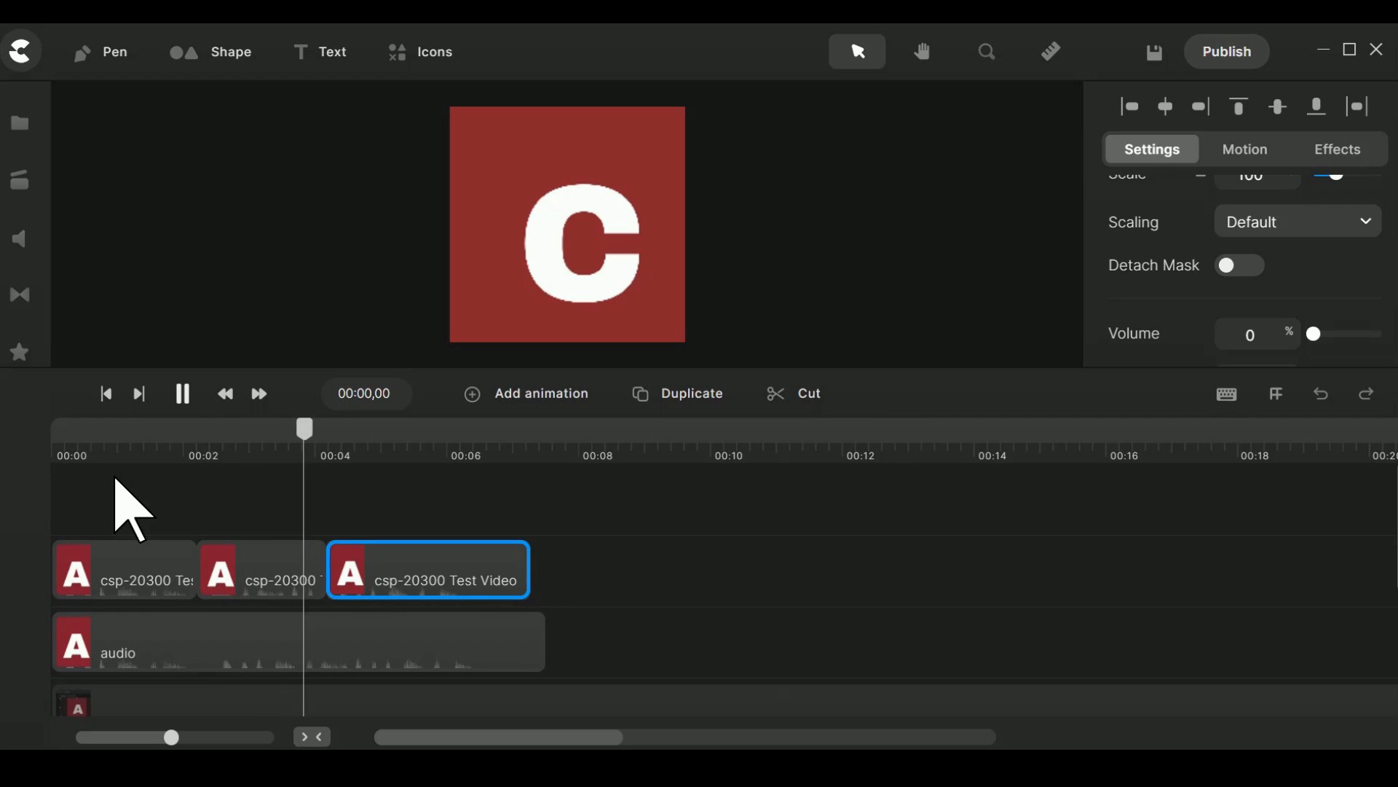
{"action": "key", "text": "space"}
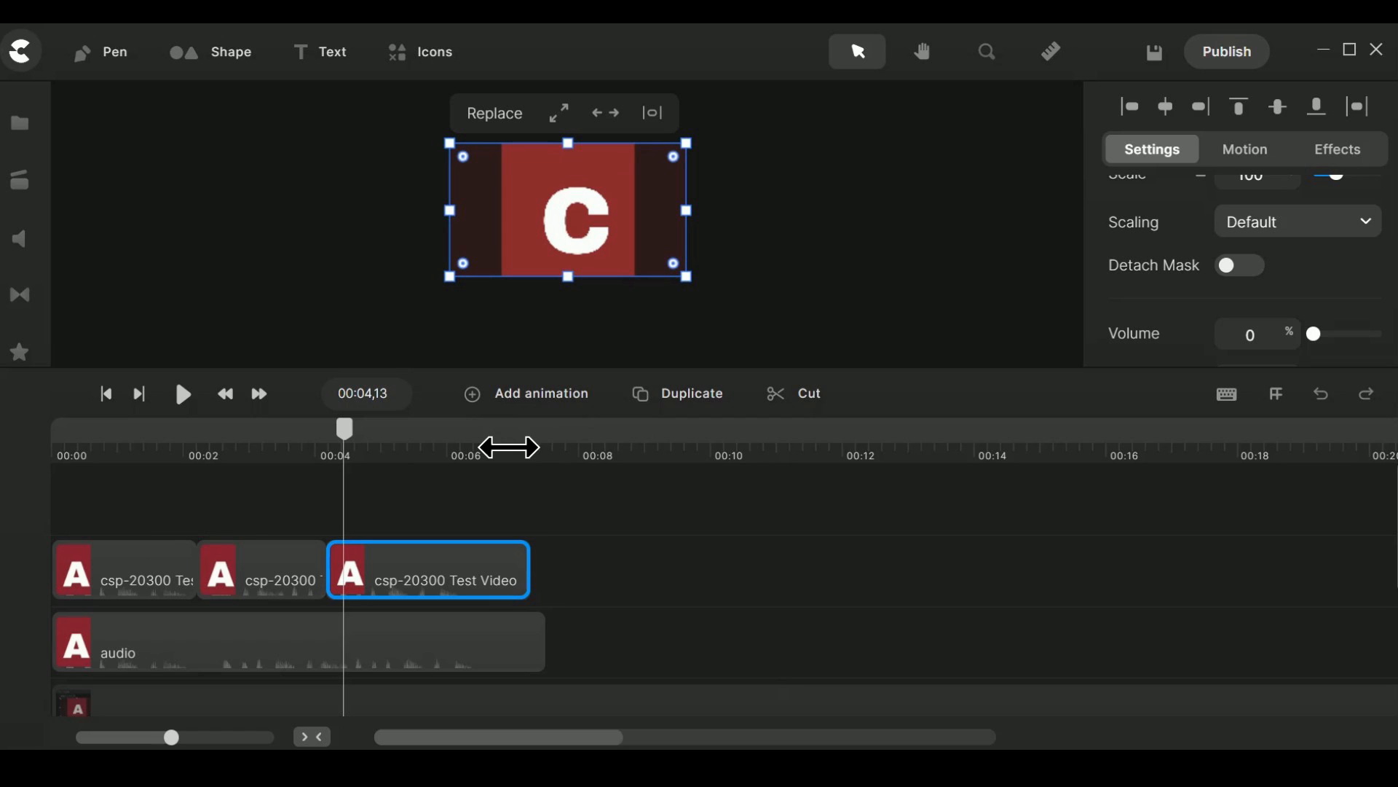
{"action": "left_click_drag", "start_coordinate": [509, 449], "coordinate": [646, 500]}
{"action": "left_click_drag", "start_coordinate": [646, 430], "coordinate": [19, 422]}
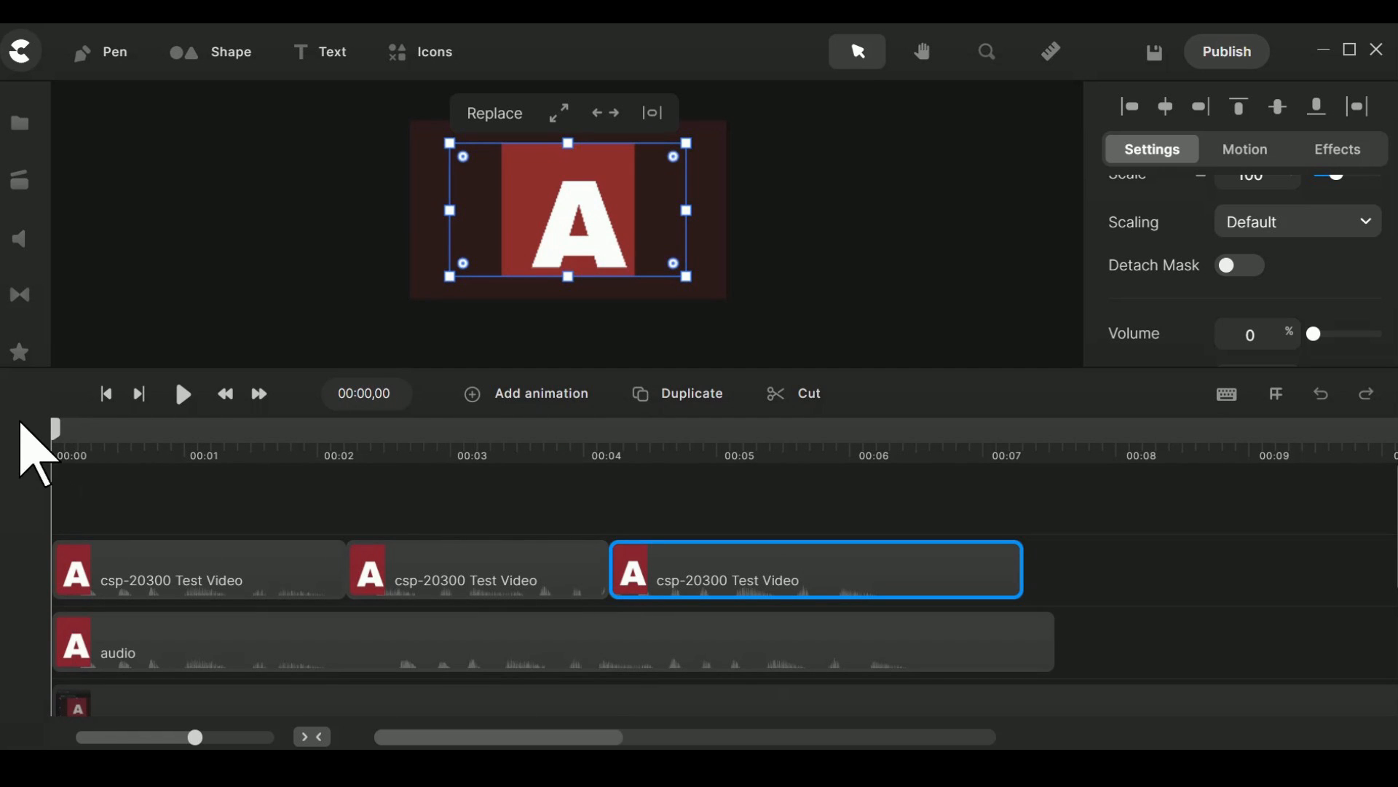
Play from the start to find the first audio break and split the audio clip at 00:01,12.
{"action": "key", "text": "space"}
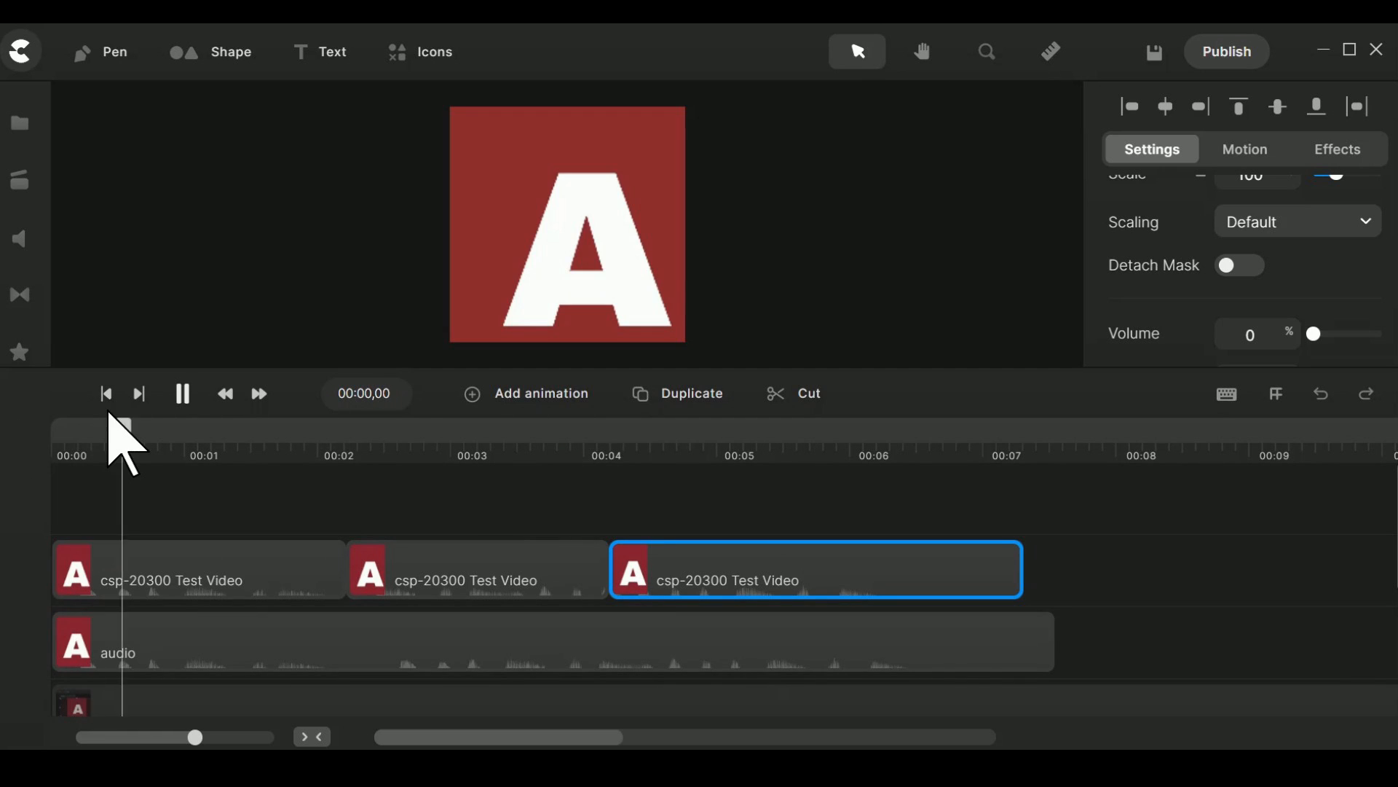
{"action": "key", "text": "space"}
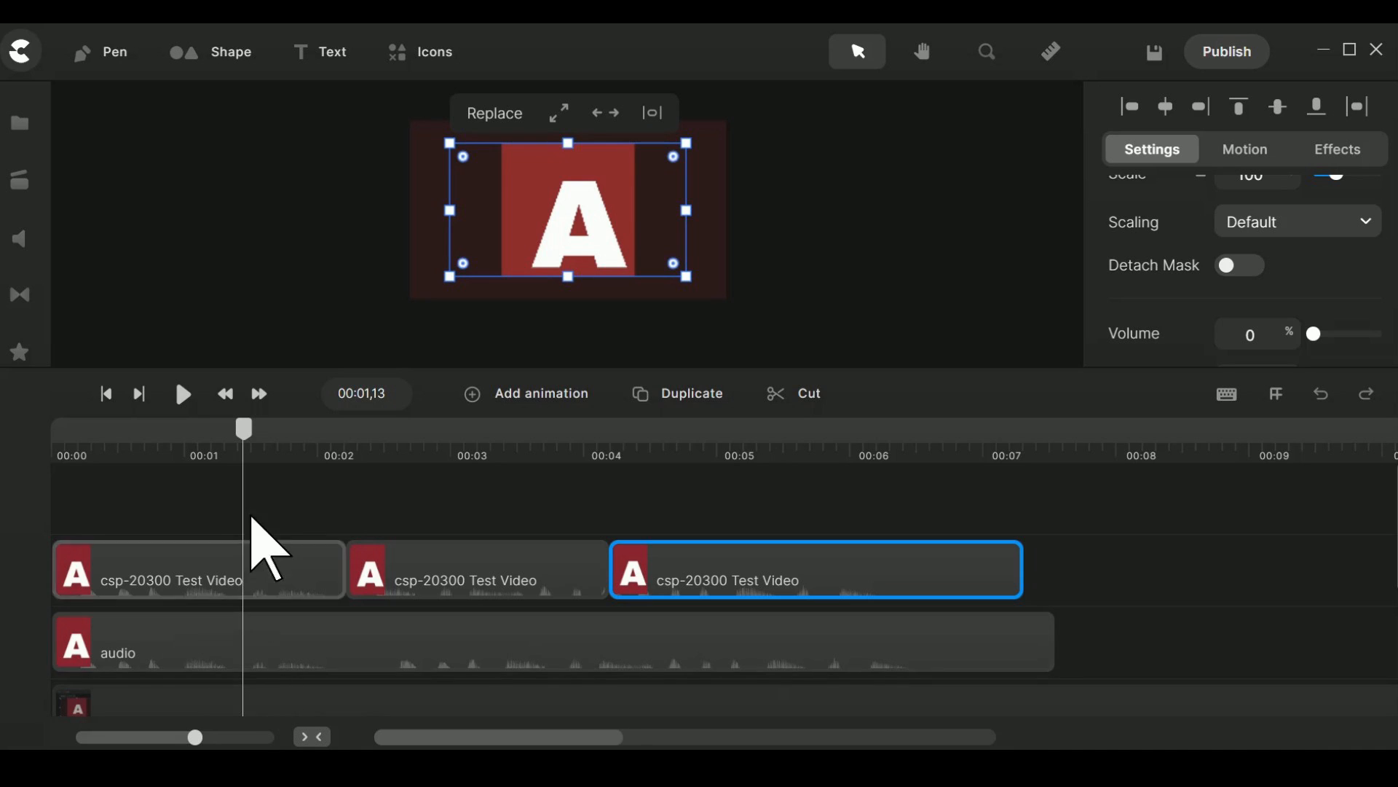
{"action": "left_click_drag", "start_coordinate": [244, 447], "coordinate": [240, 440]}
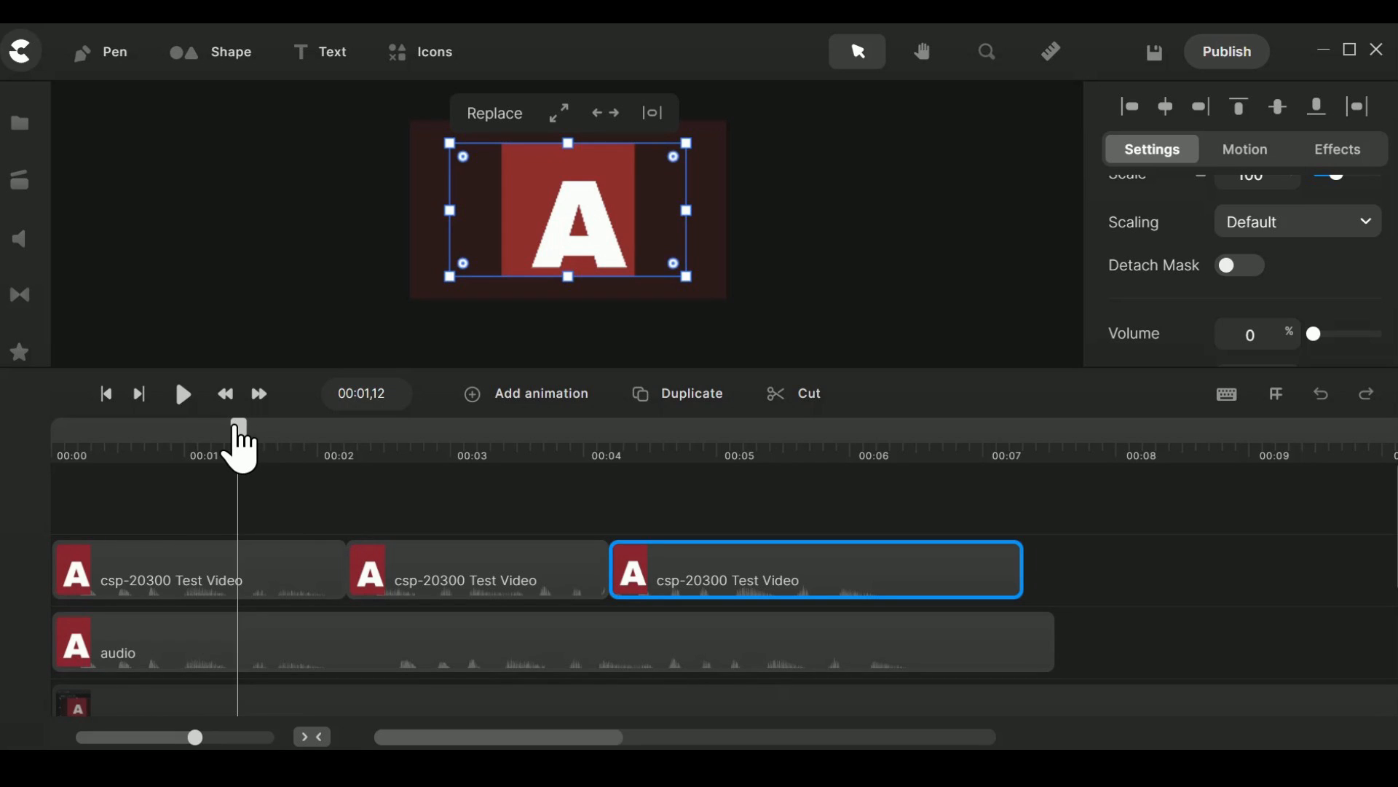
{"action": "left_click", "coordinate": [329, 650]}
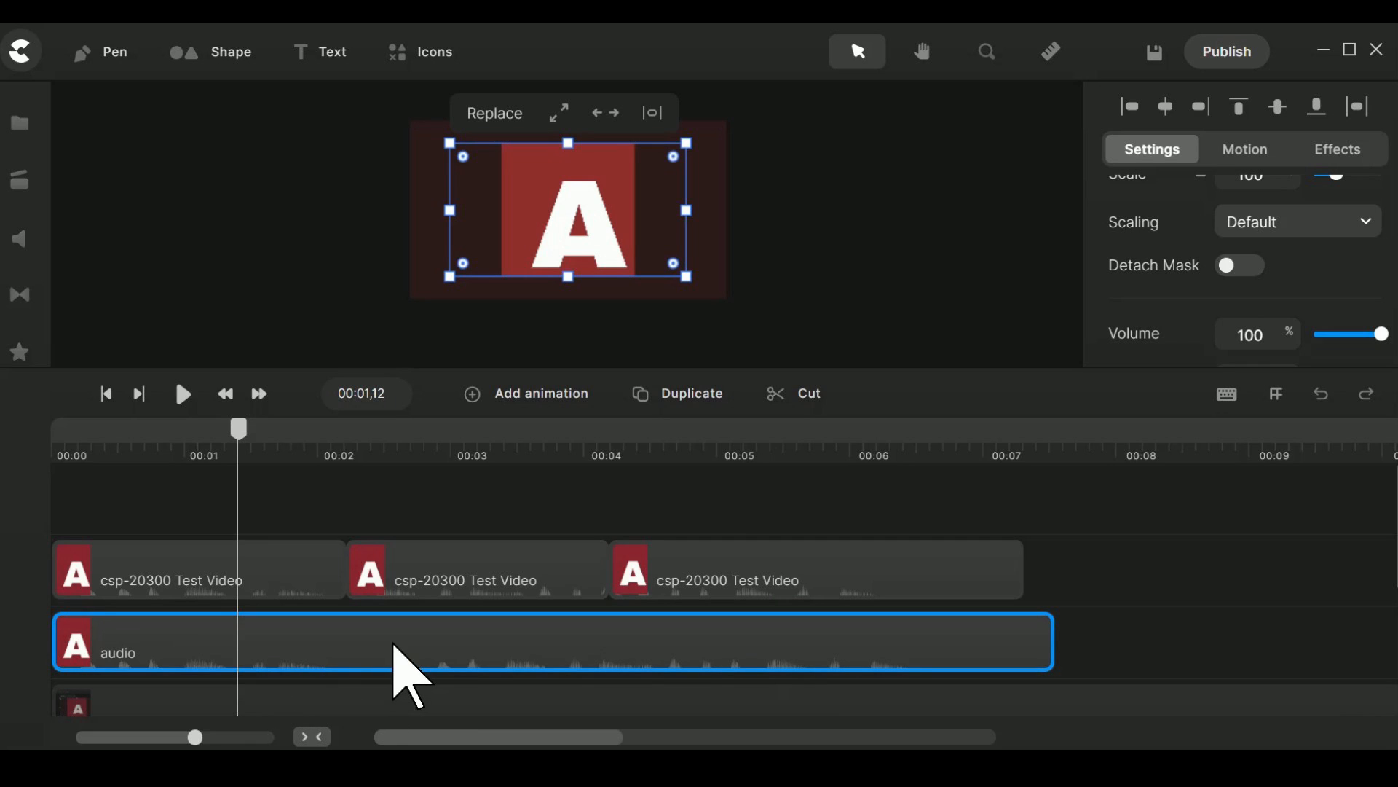
{"action": "left_click", "coordinate": [810, 396]}
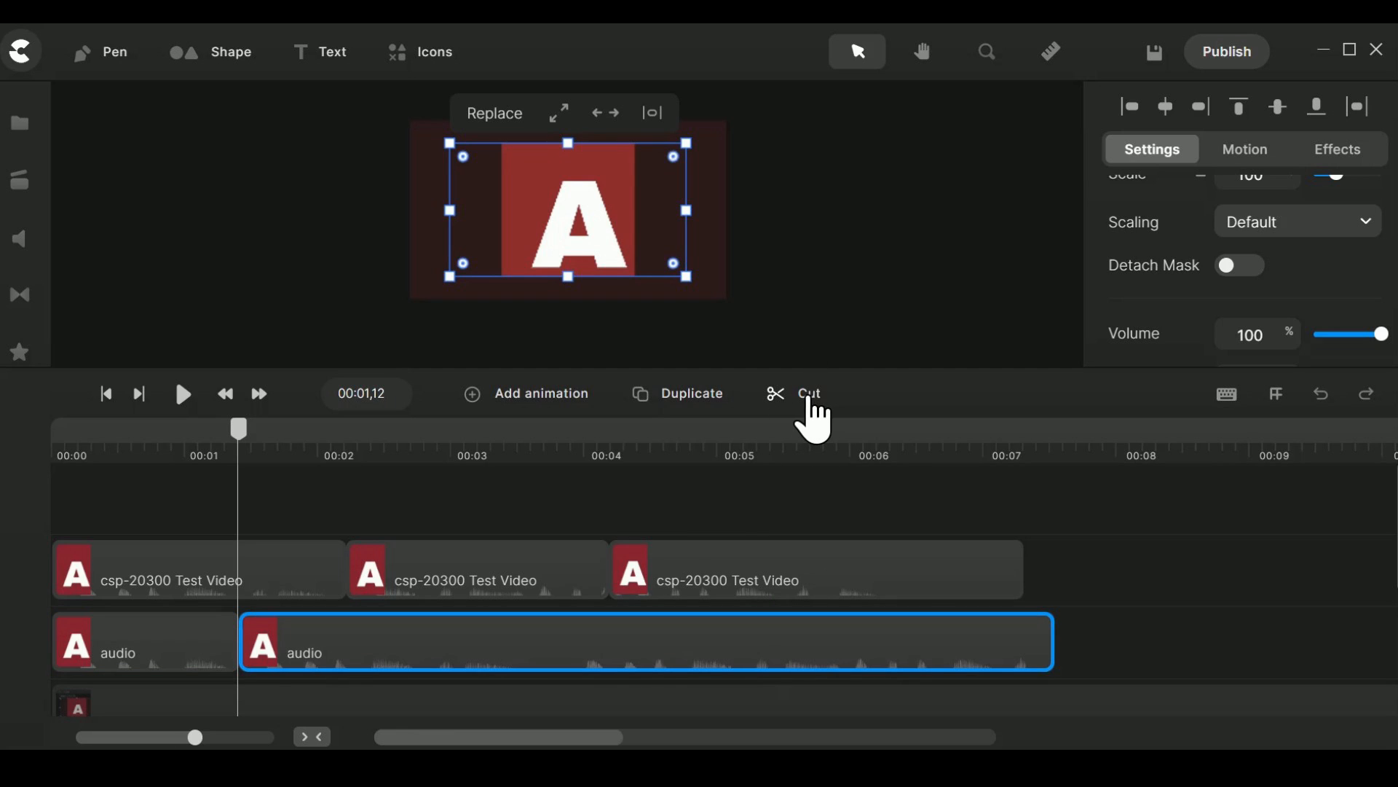
Try splitting the second audio segment at 00:02,25.
{"action": "key", "text": "space"}
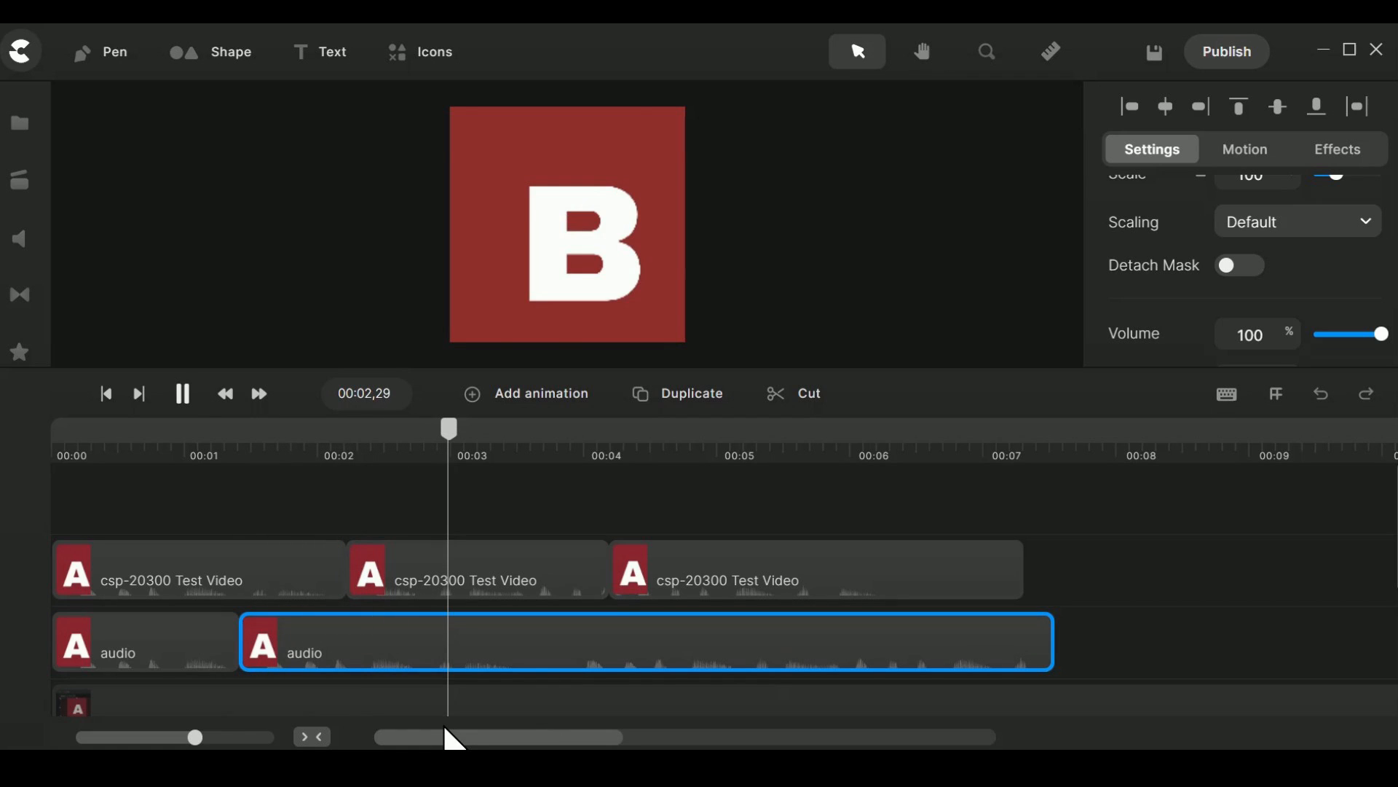
{"action": "key", "text": "space"}
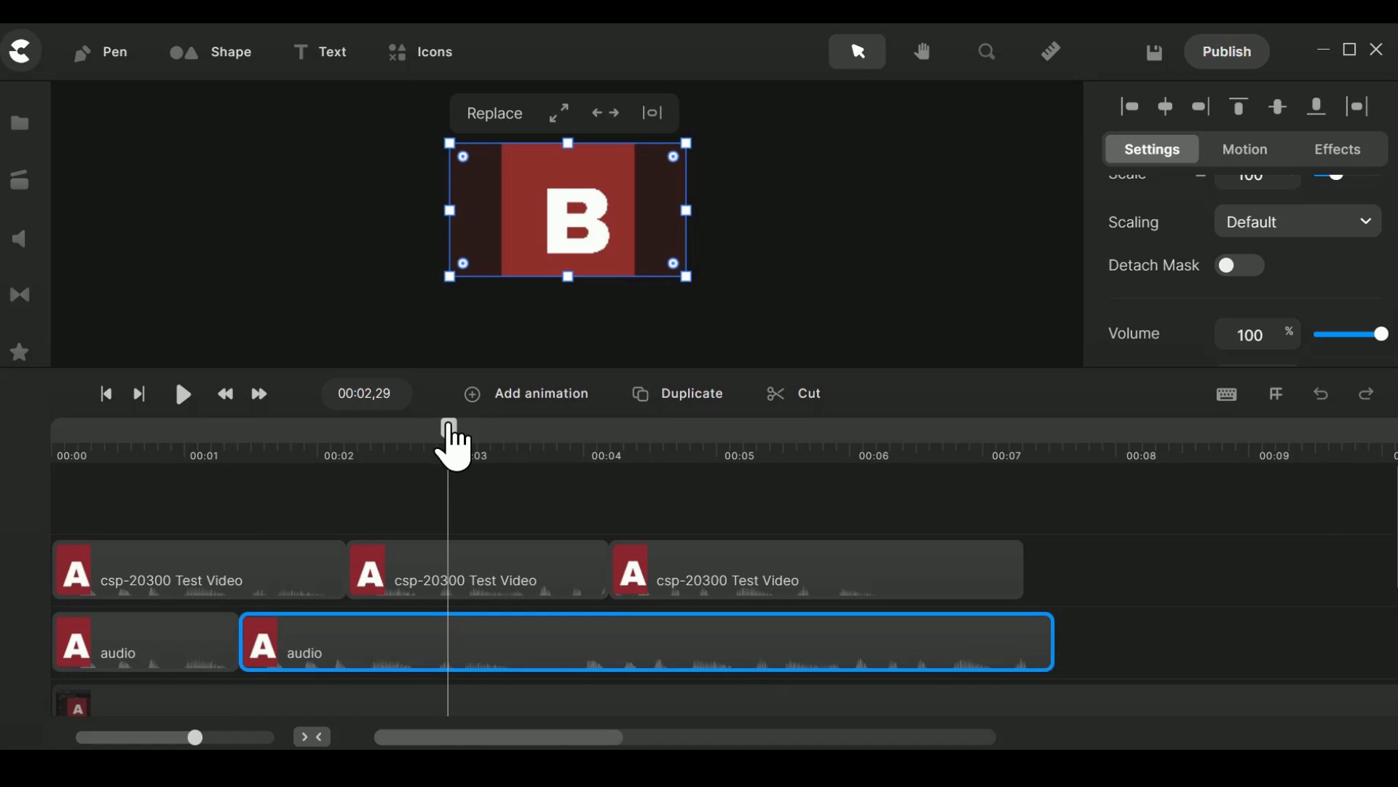
{"action": "left_click_drag", "start_coordinate": [448, 428], "coordinate": [431, 428]}
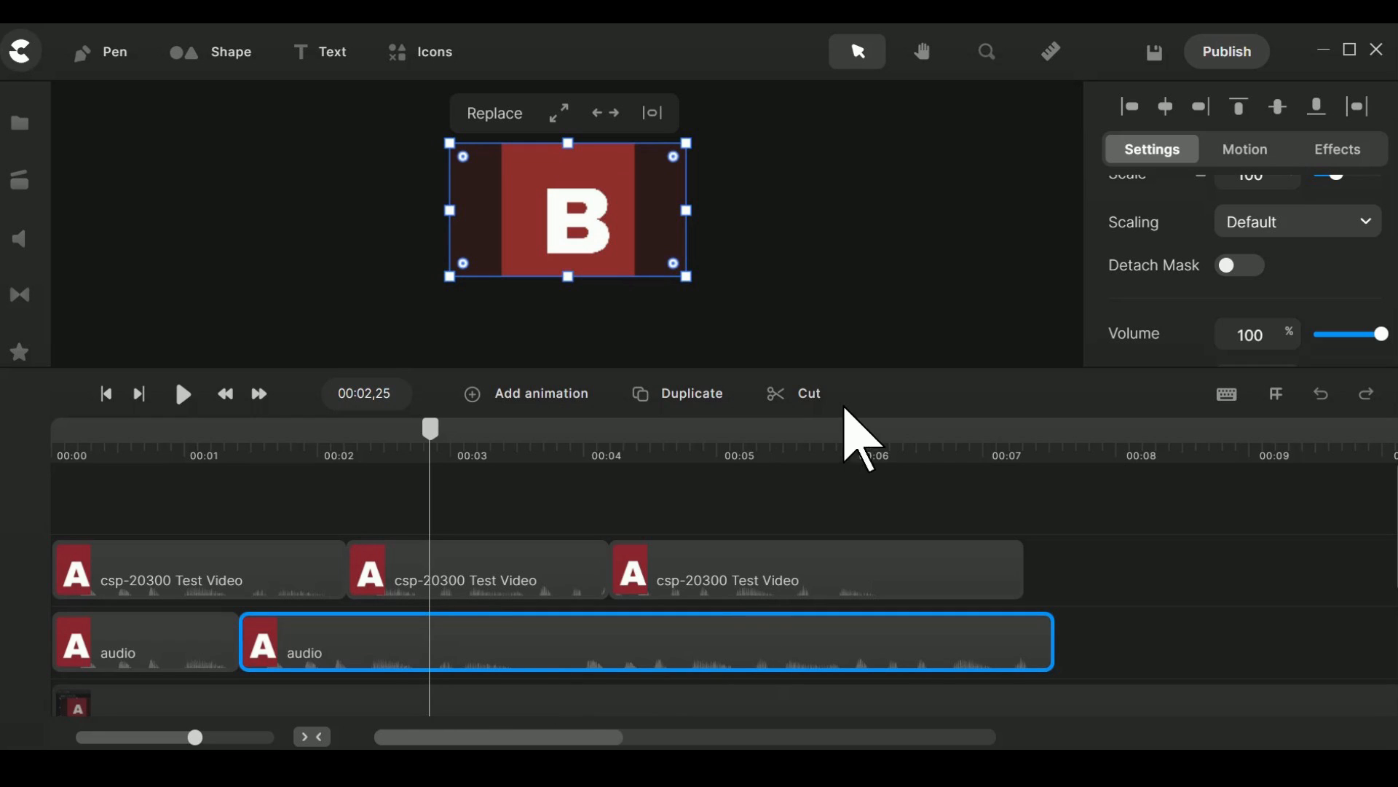
{"action": "left_click", "coordinate": [817, 397]}
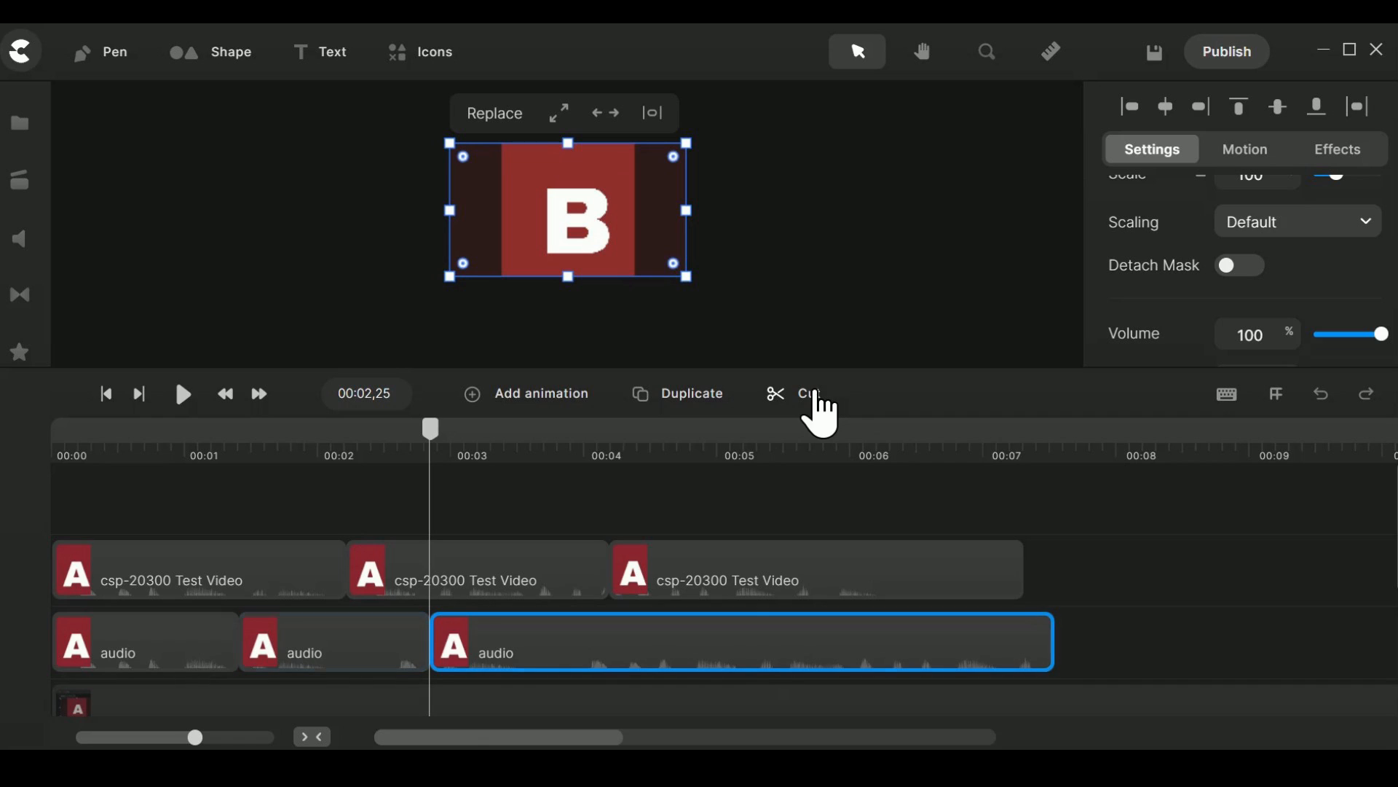
Play on from the new audio cut and undo that last split.
{"action": "key", "text": "space"}
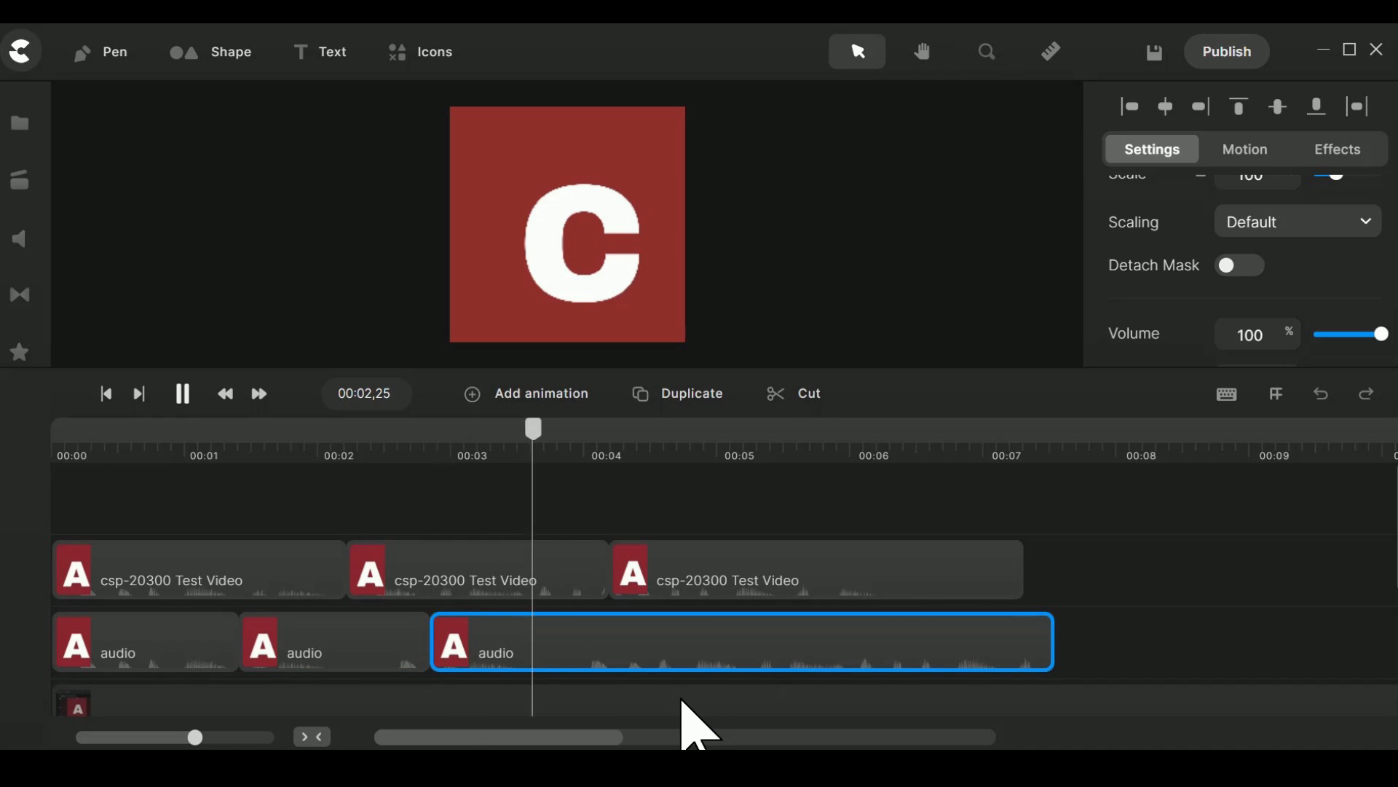
{"action": "key", "text": "space"}
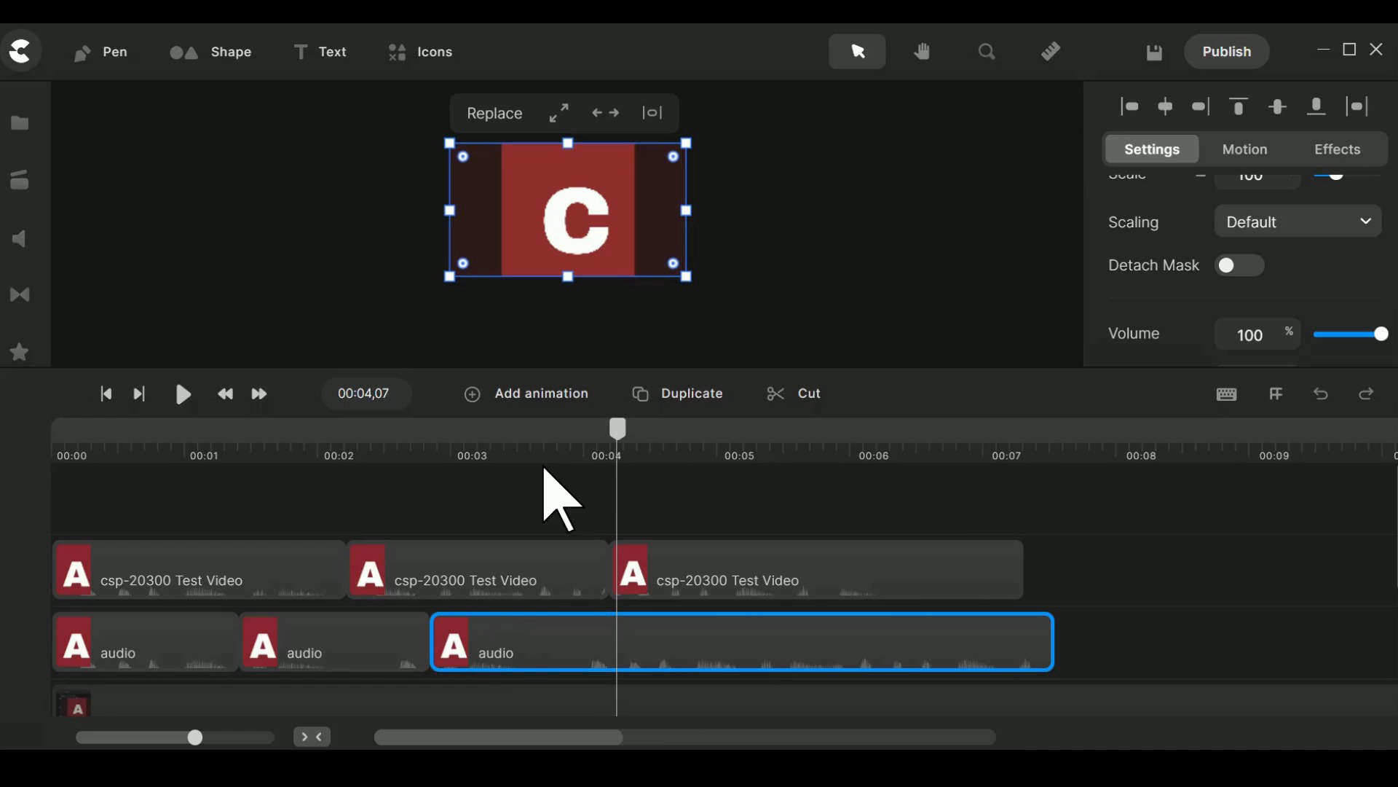
{"action": "left_click_drag", "start_coordinate": [548, 452], "coordinate": [609, 452]}
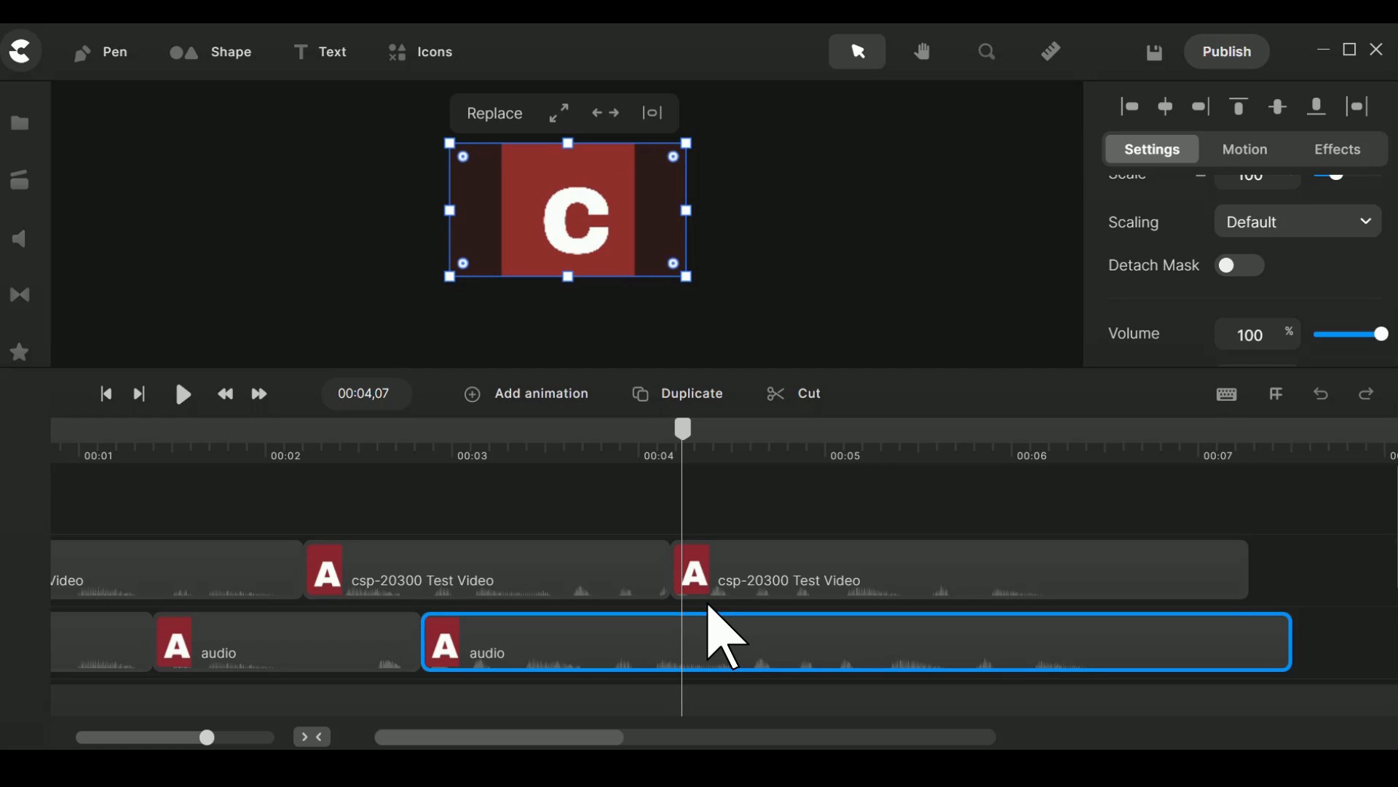
{"action": "key", "text": "ctrl+z"}
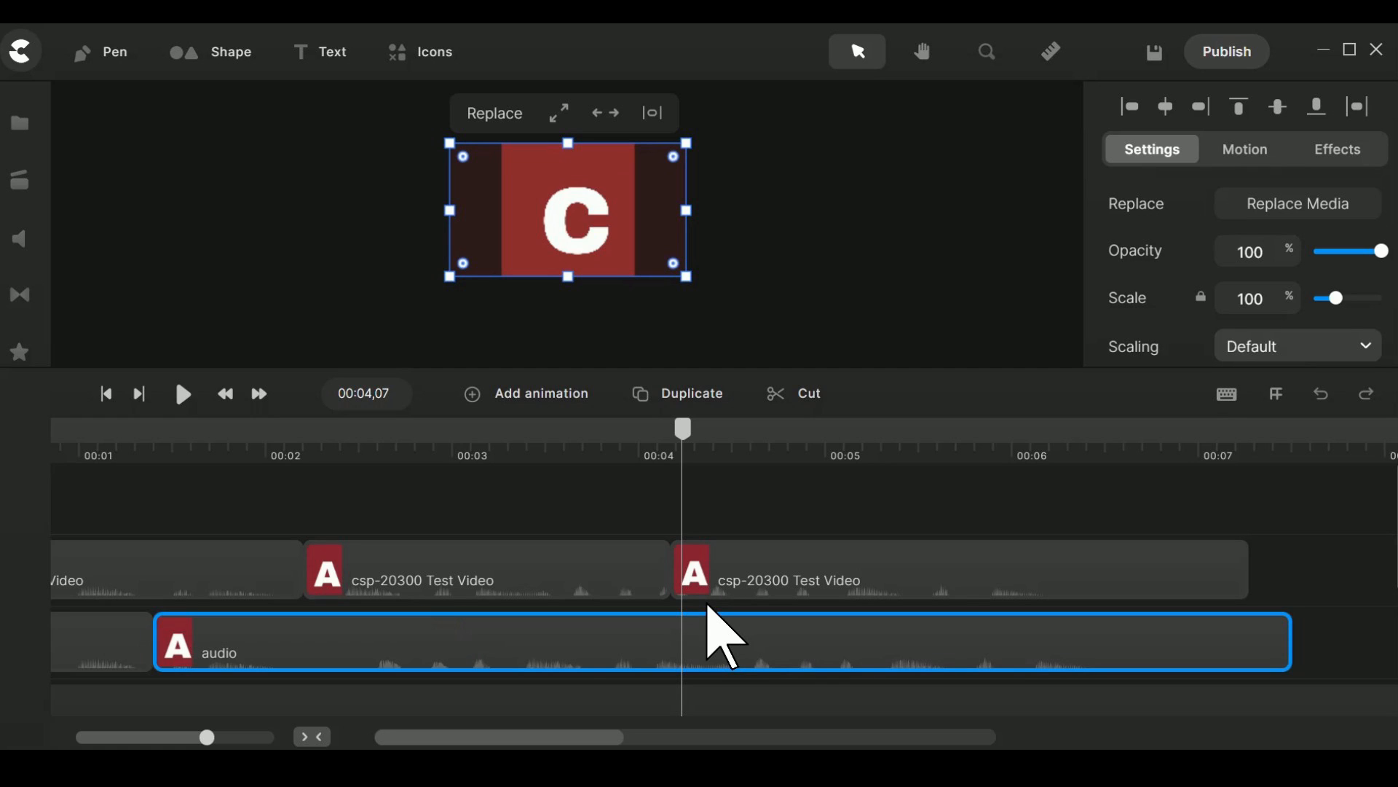
Replay the passage around the letters B and C from several start points to locate the second audio break.
{"action": "left_click_drag", "start_coordinate": [682, 430], "coordinate": [470, 437]}
{"action": "key", "text": "space"}
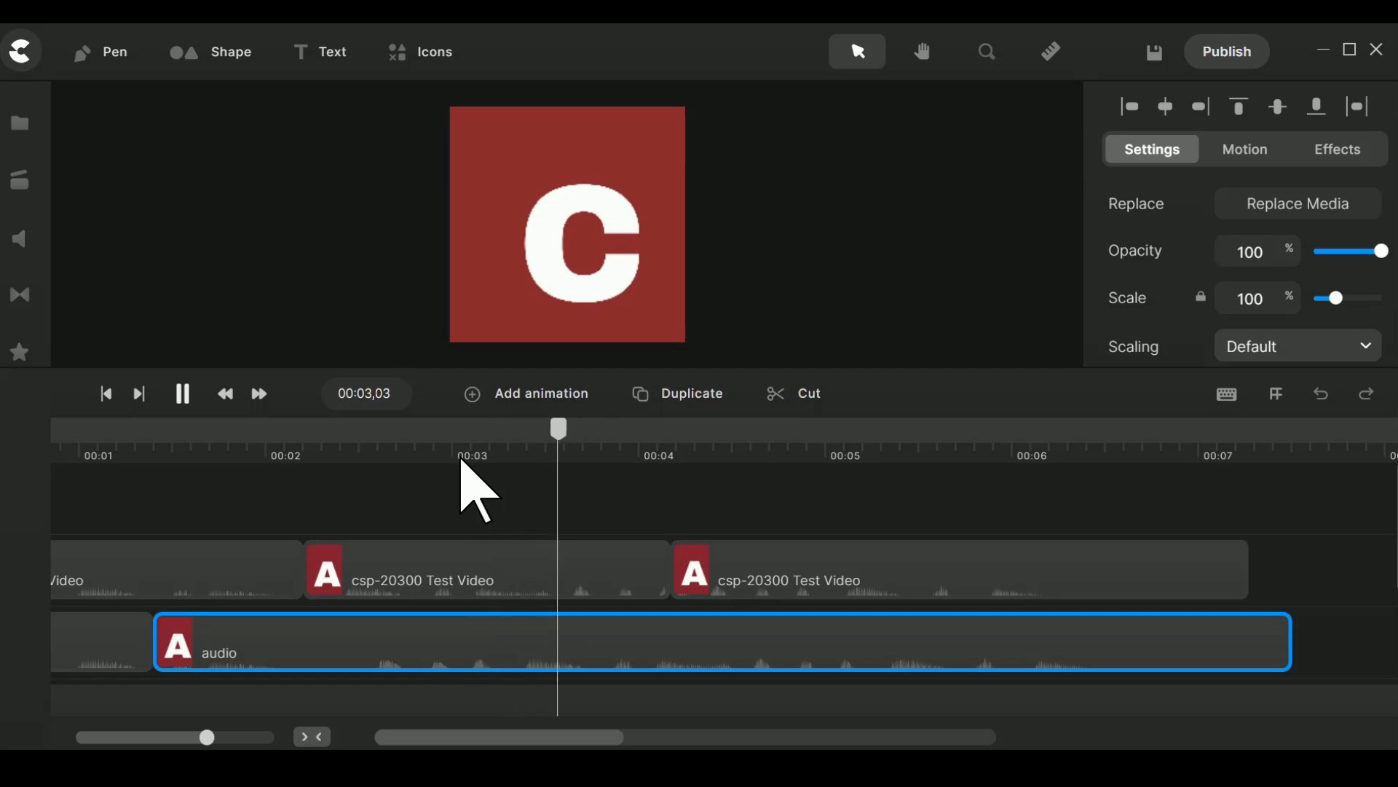
{"action": "key", "text": "space"}
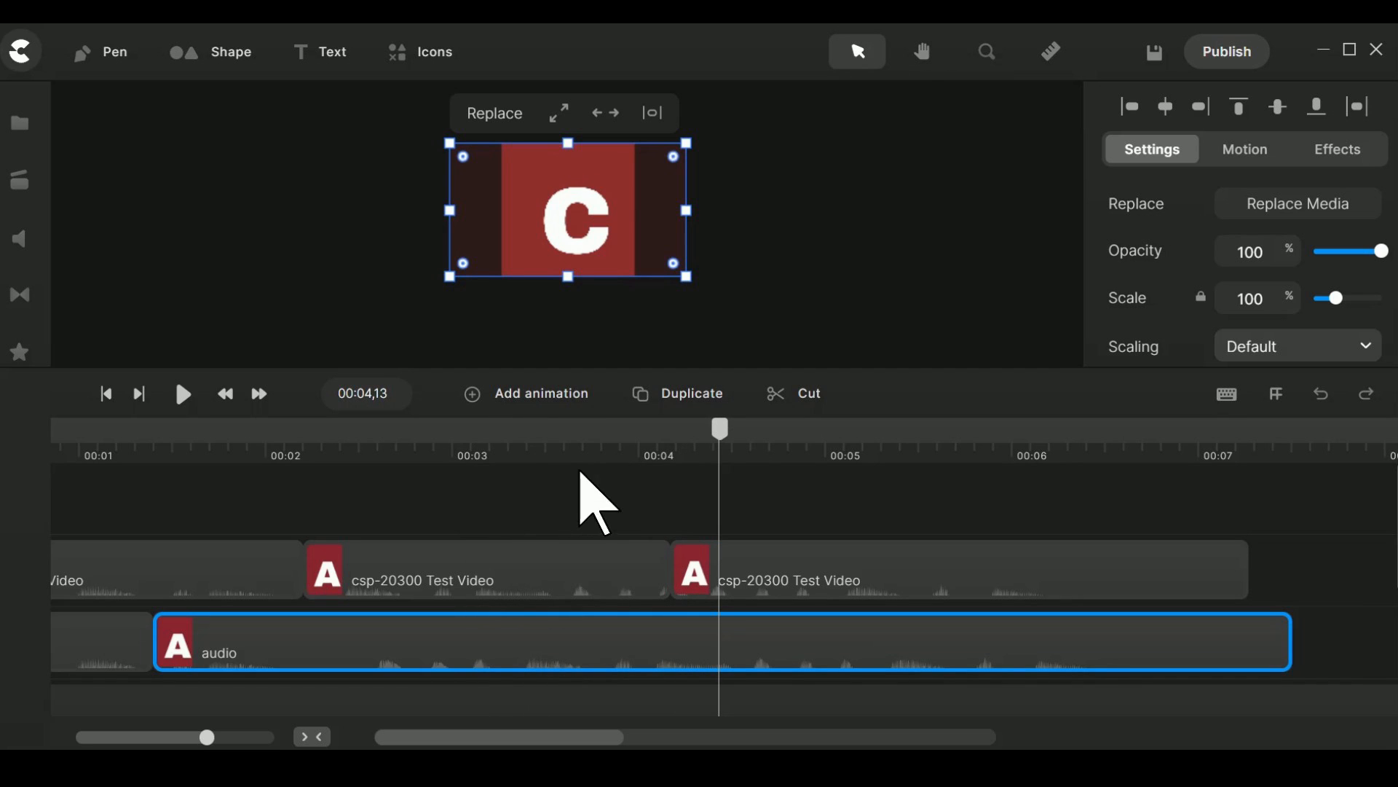
{"action": "left_click_drag", "start_coordinate": [721, 437], "coordinate": [325, 477]}
{"action": "key", "text": "space"}
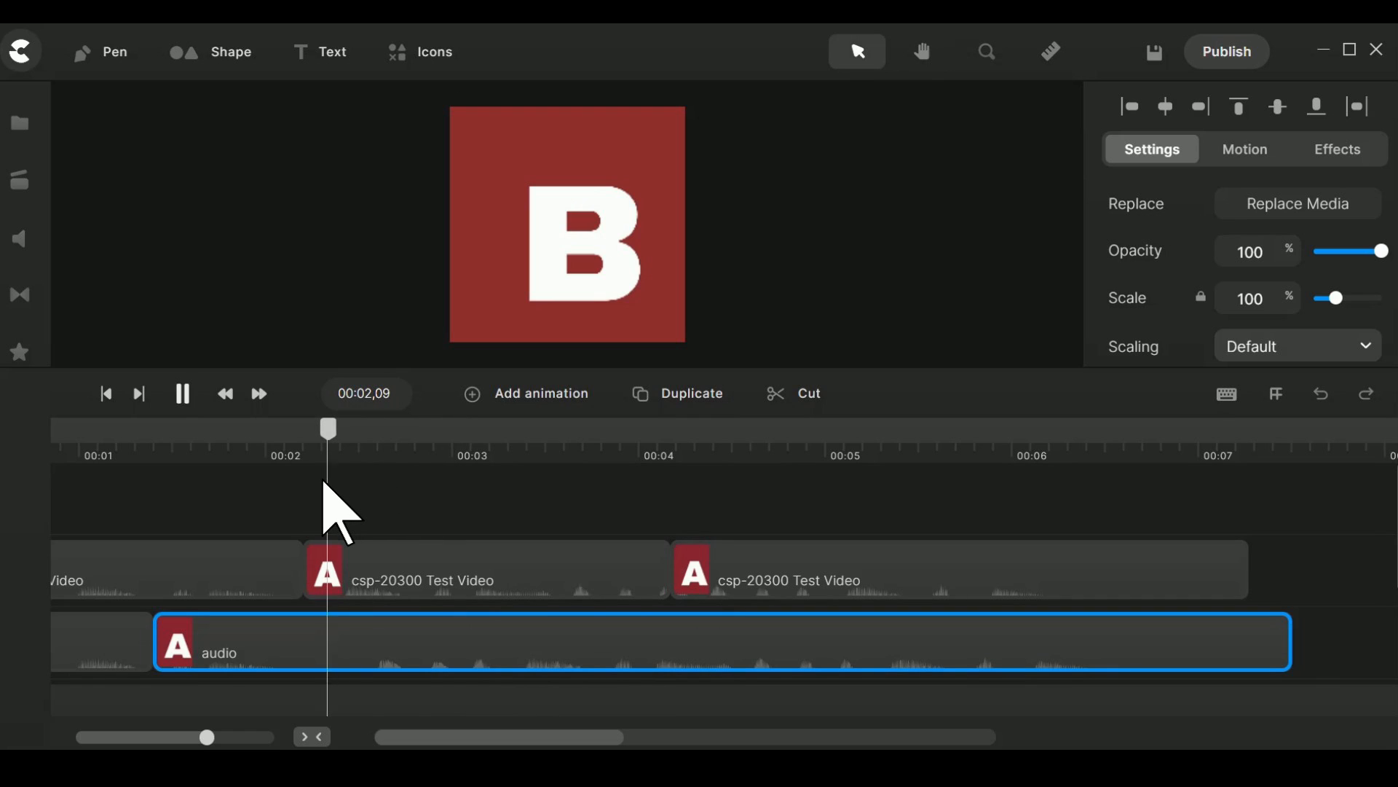
{"action": "key", "text": "space"}
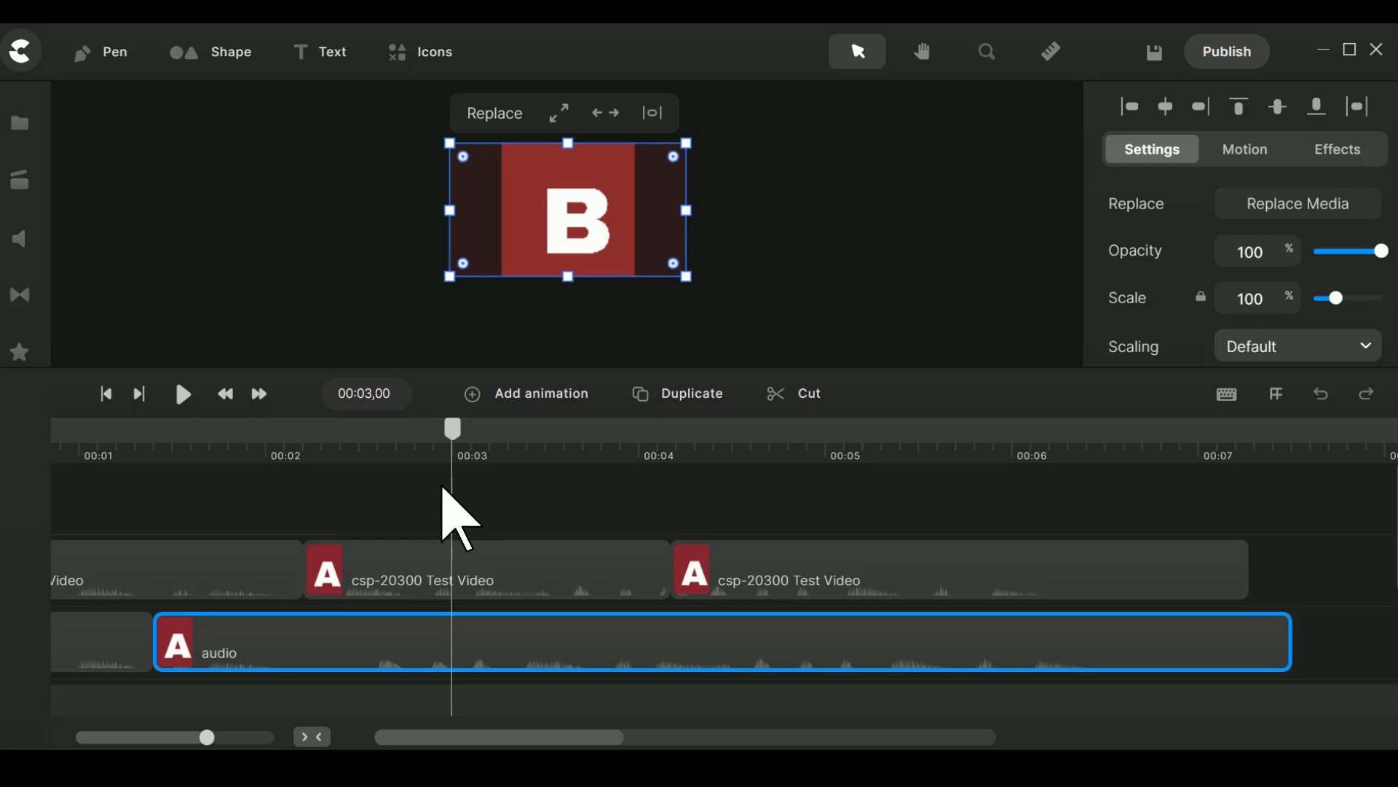
{"action": "left_click_drag", "start_coordinate": [452, 437], "coordinate": [184, 472]}
{"action": "key", "text": "space"}
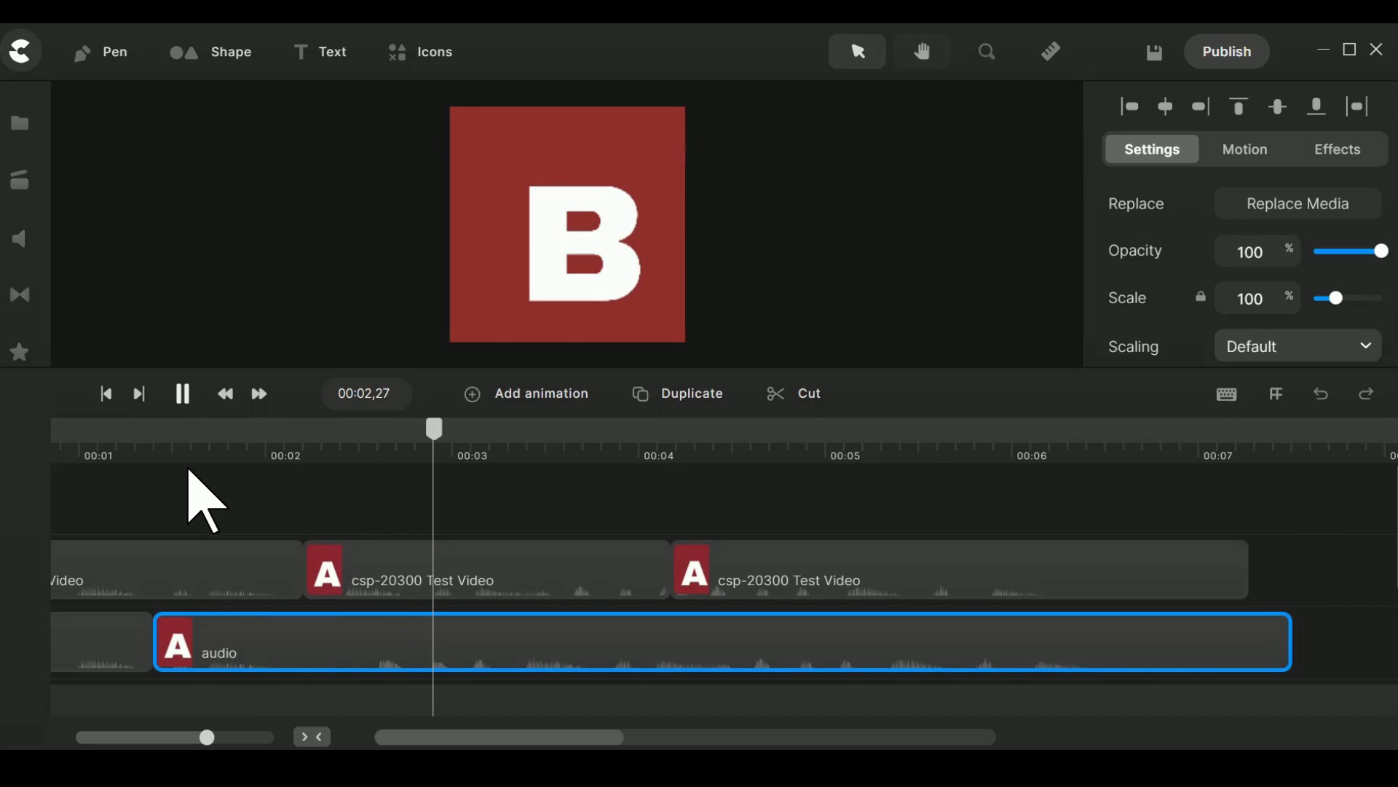
{"action": "key", "text": "space"}
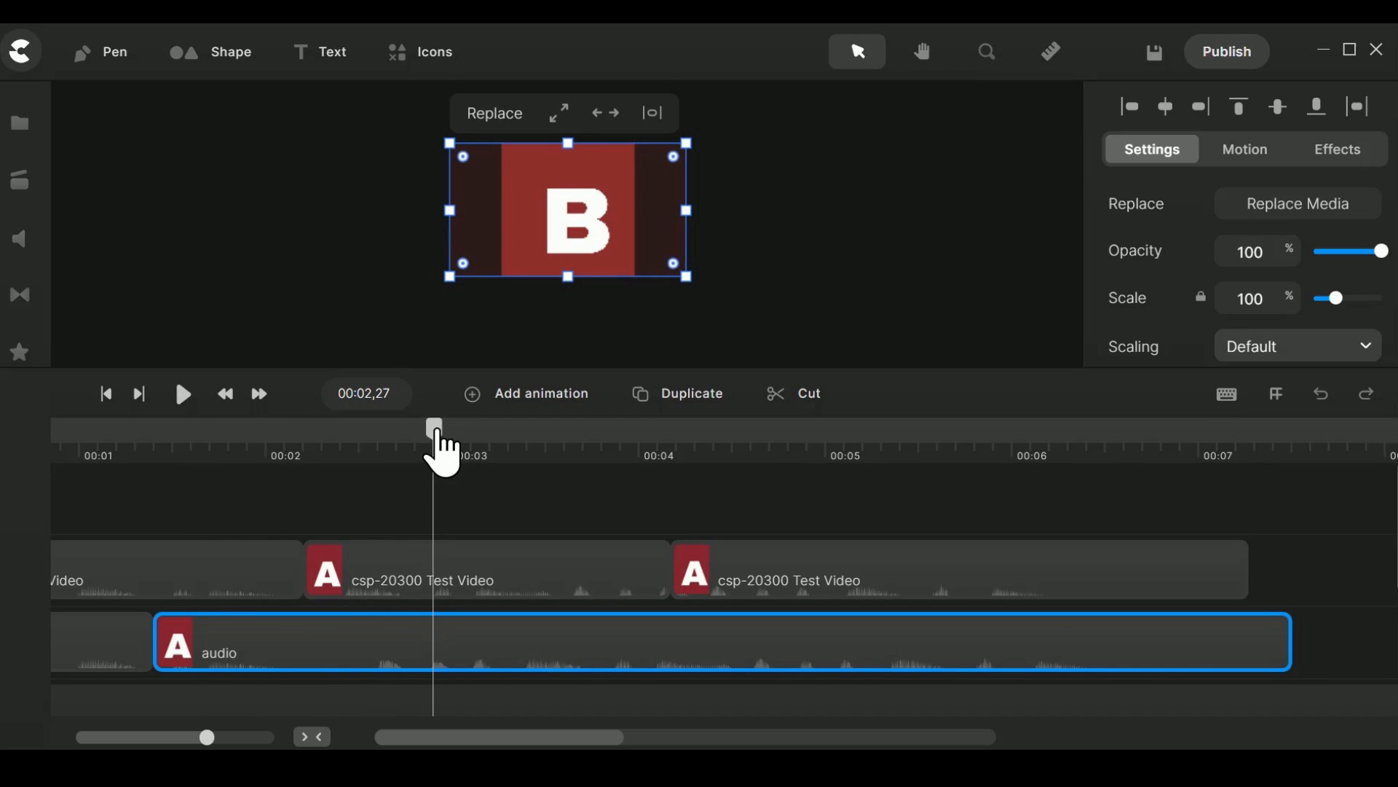
Check playback from 00:02,25 and split the second audio segment at that frame.
{"action": "left_click_drag", "start_coordinate": [436, 433], "coordinate": [426, 435]}
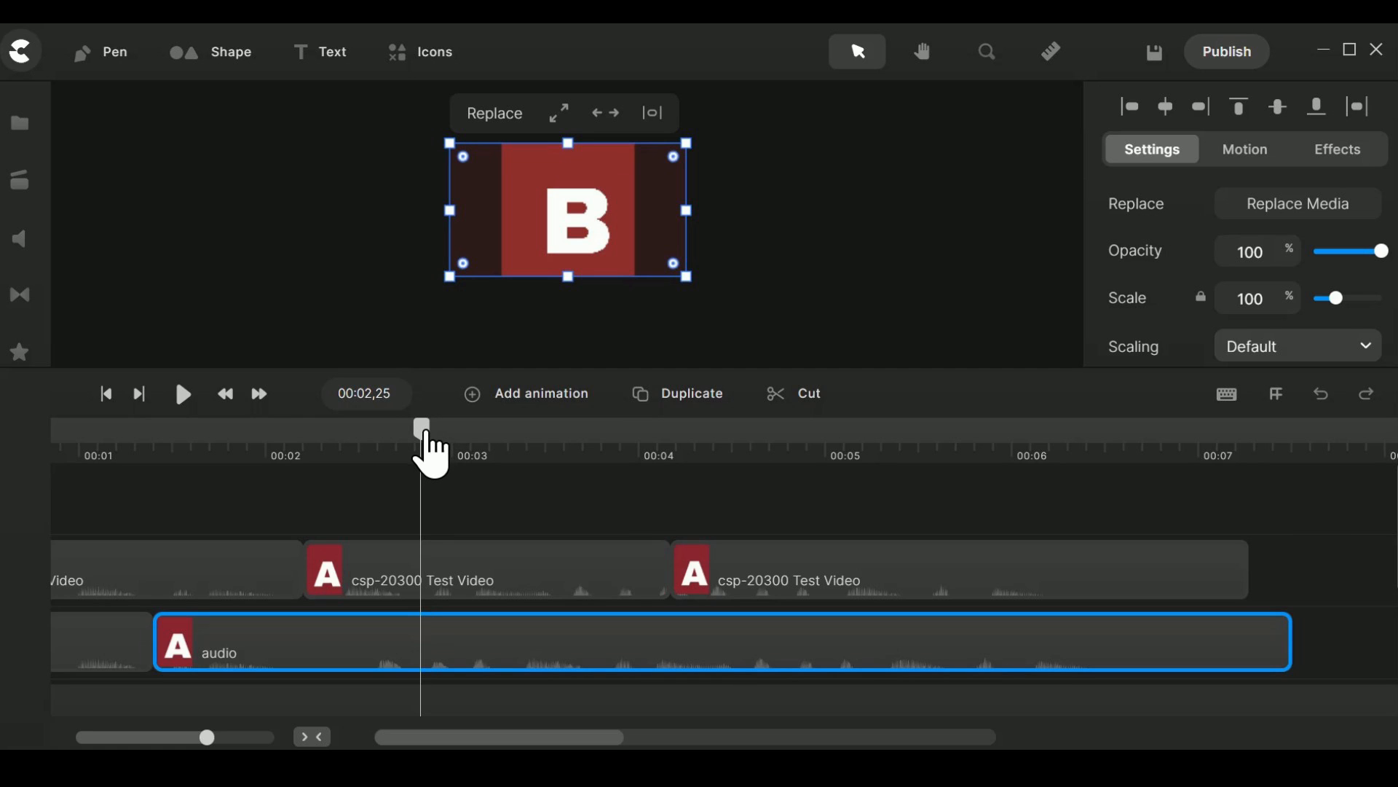
{"action": "key", "text": "space"}
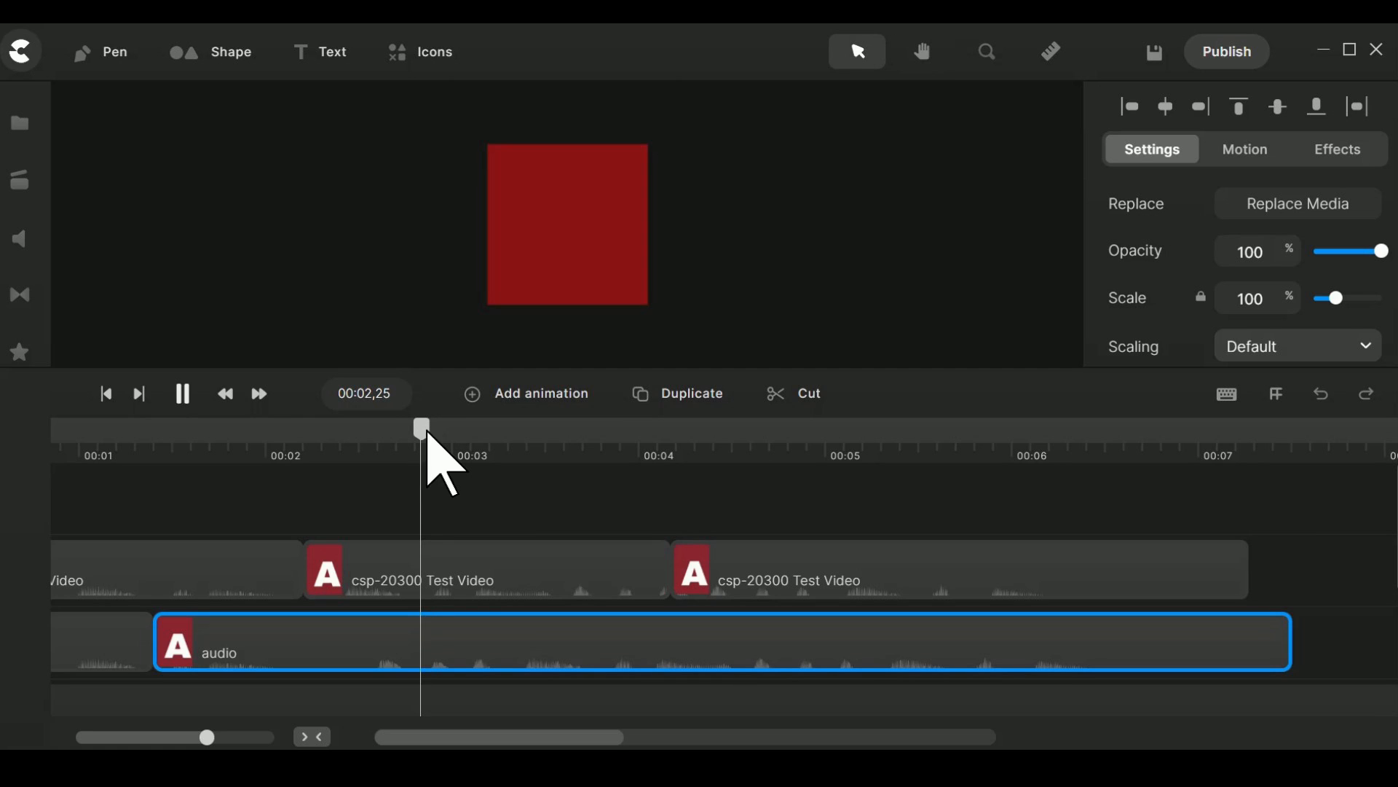
{"action": "key", "text": "space"}
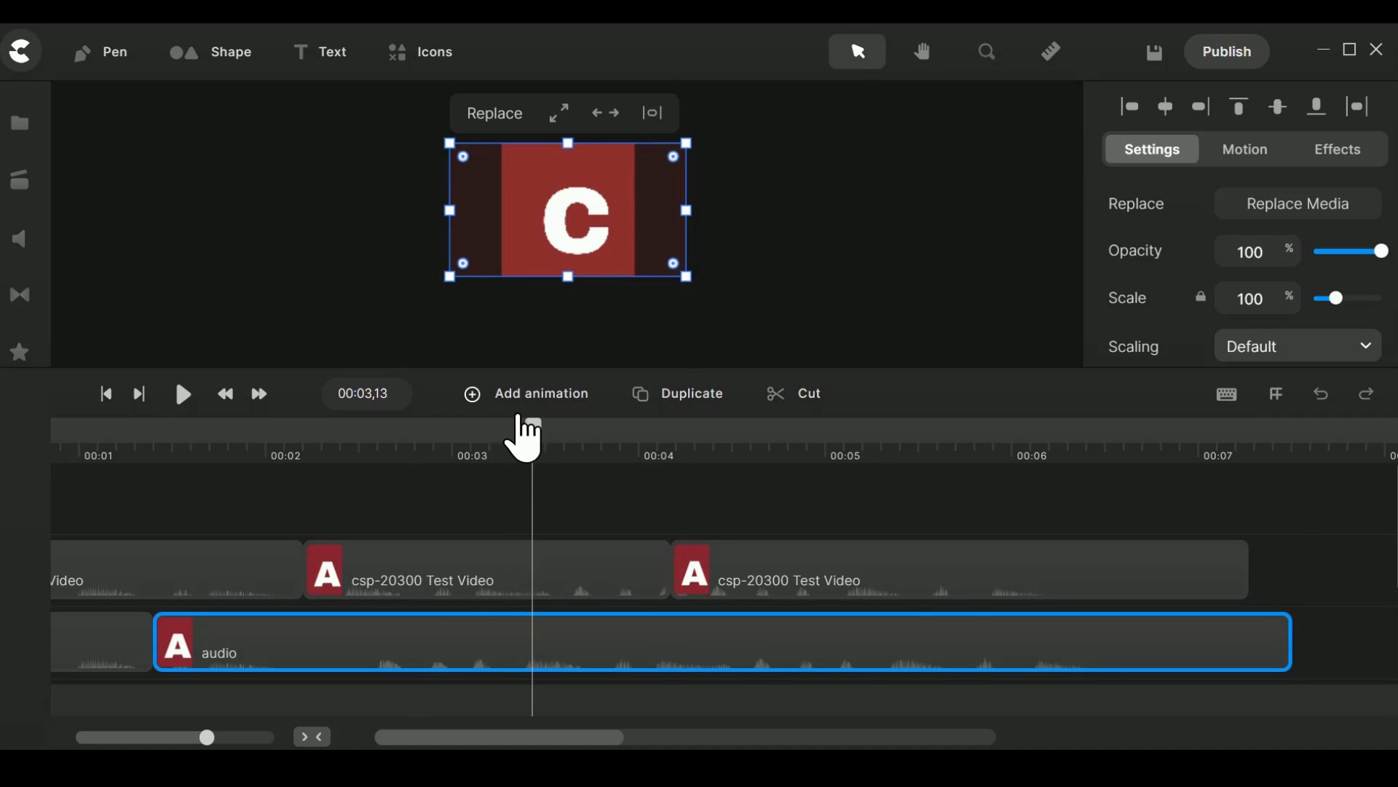
{"action": "left_click_drag", "start_coordinate": [532, 434], "coordinate": [420, 446]}
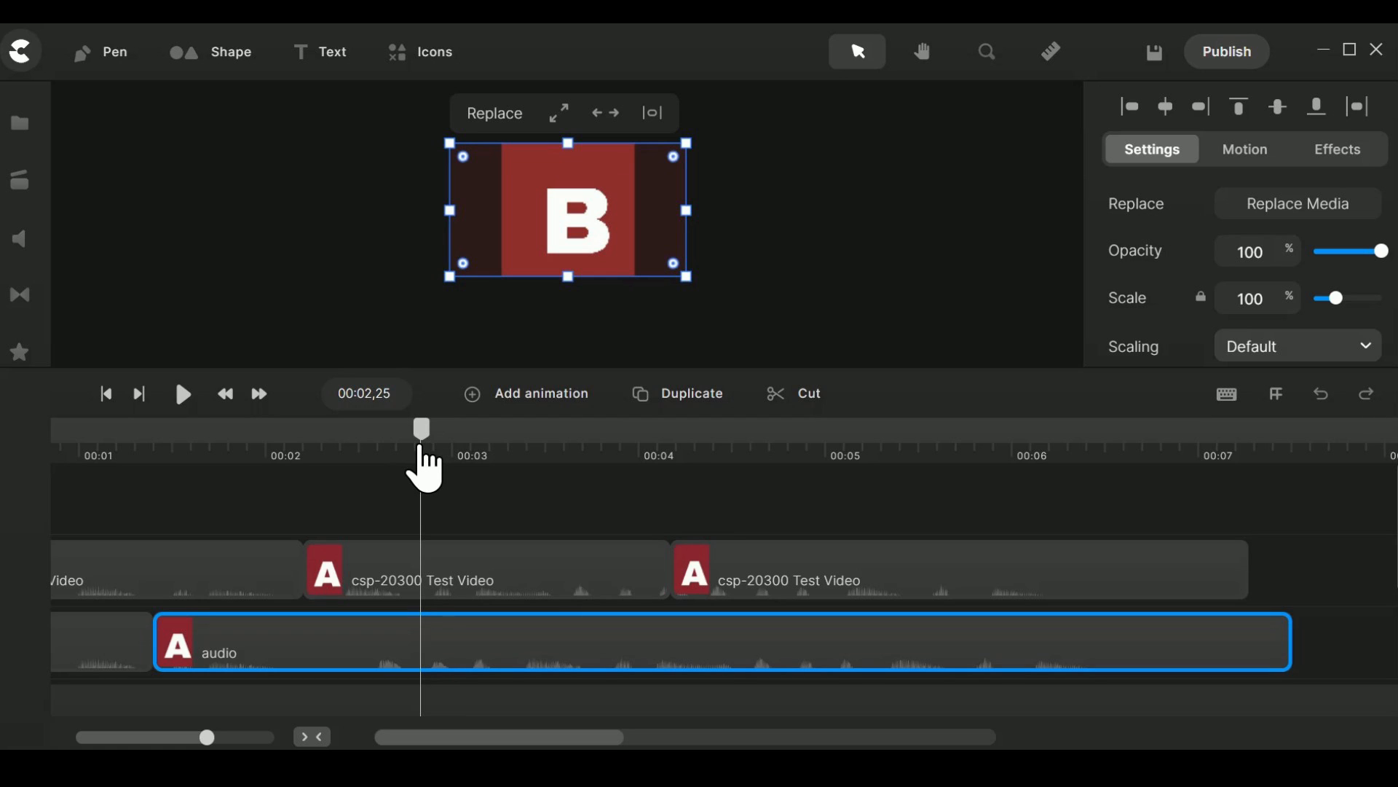
{"action": "left_click", "coordinate": [814, 397]}
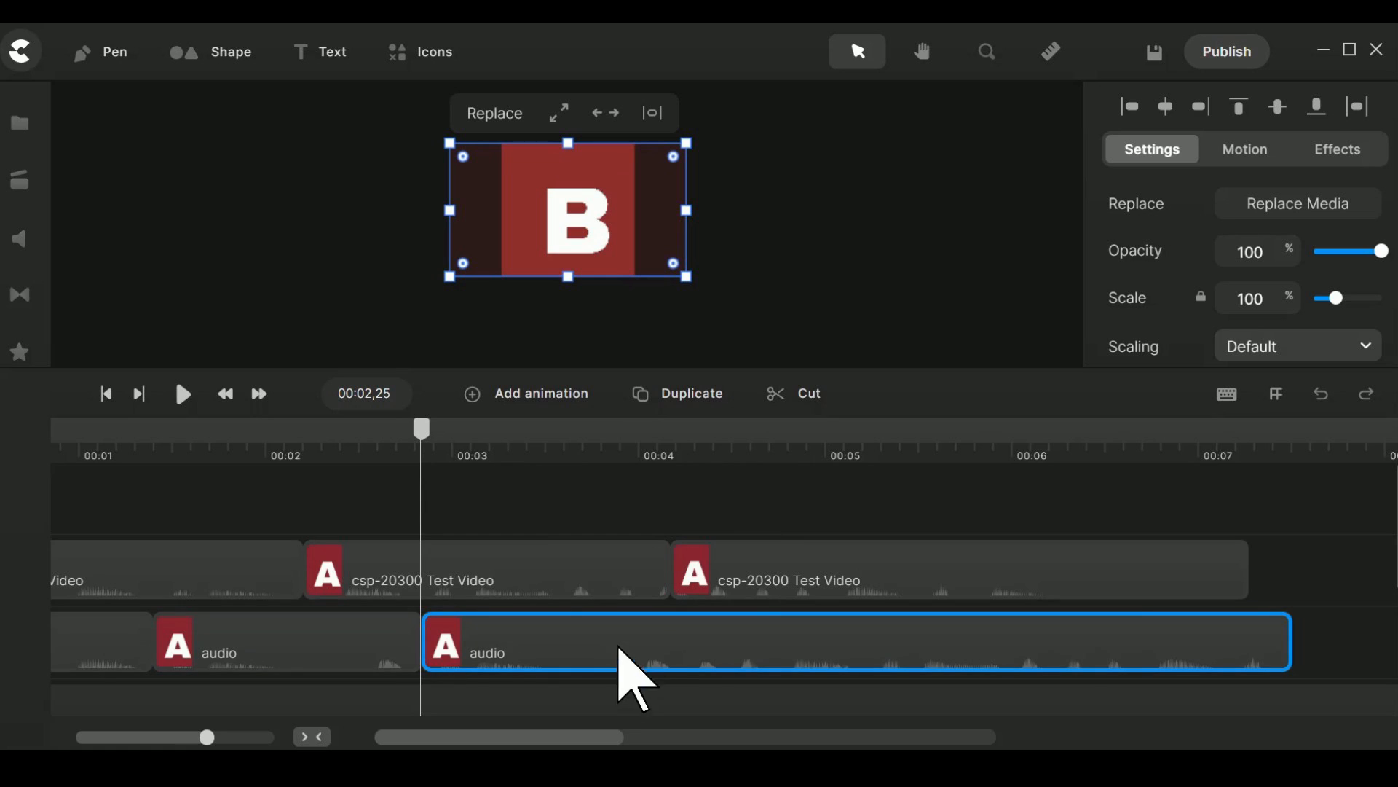
Shift the third audio segment to start just past 00:03, leaving a small gap, and play from 00:02,10.
{"action": "left_click_drag", "start_coordinate": [615, 660], "coordinate": [654, 660]}
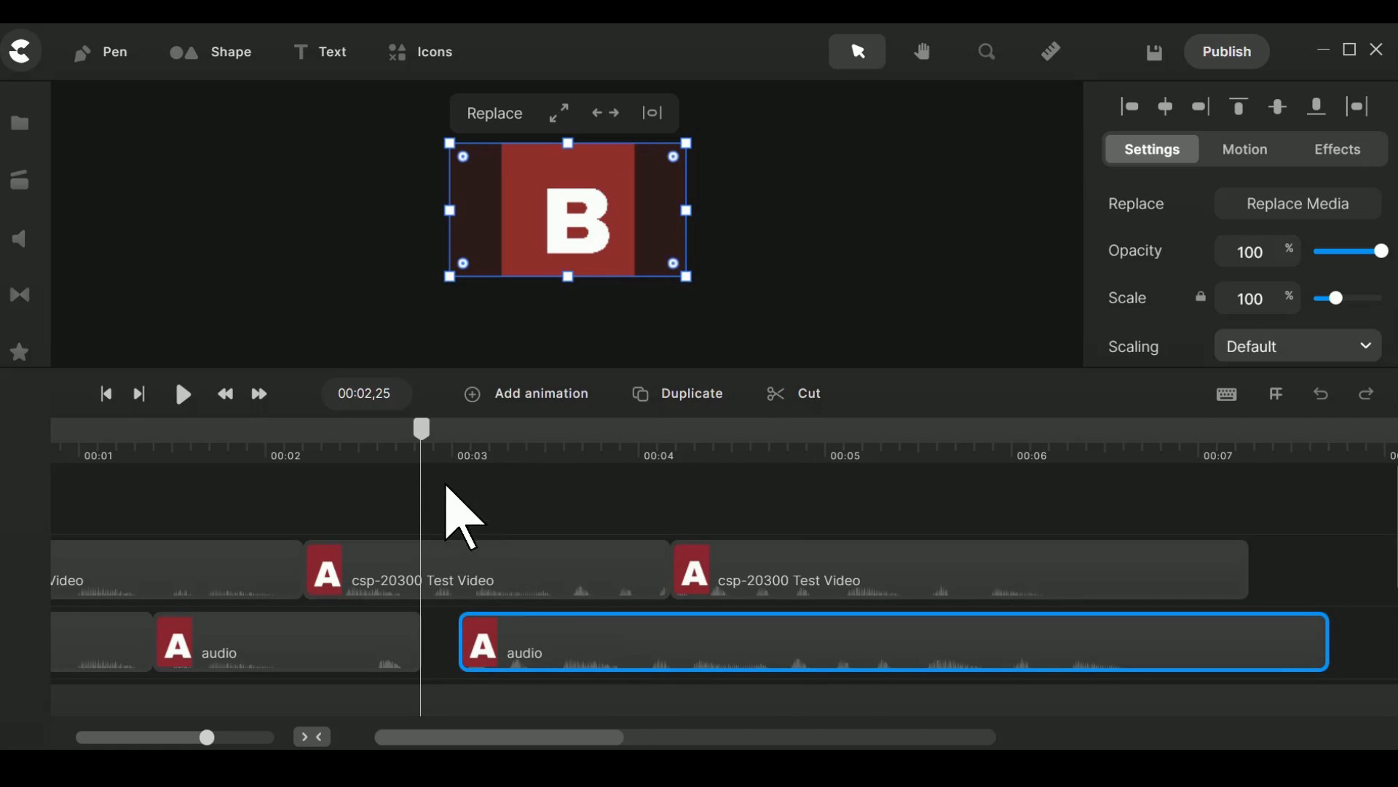
{"action": "left_click_drag", "start_coordinate": [421, 431], "coordinate": [325, 437]}
{"action": "key", "text": "space"}
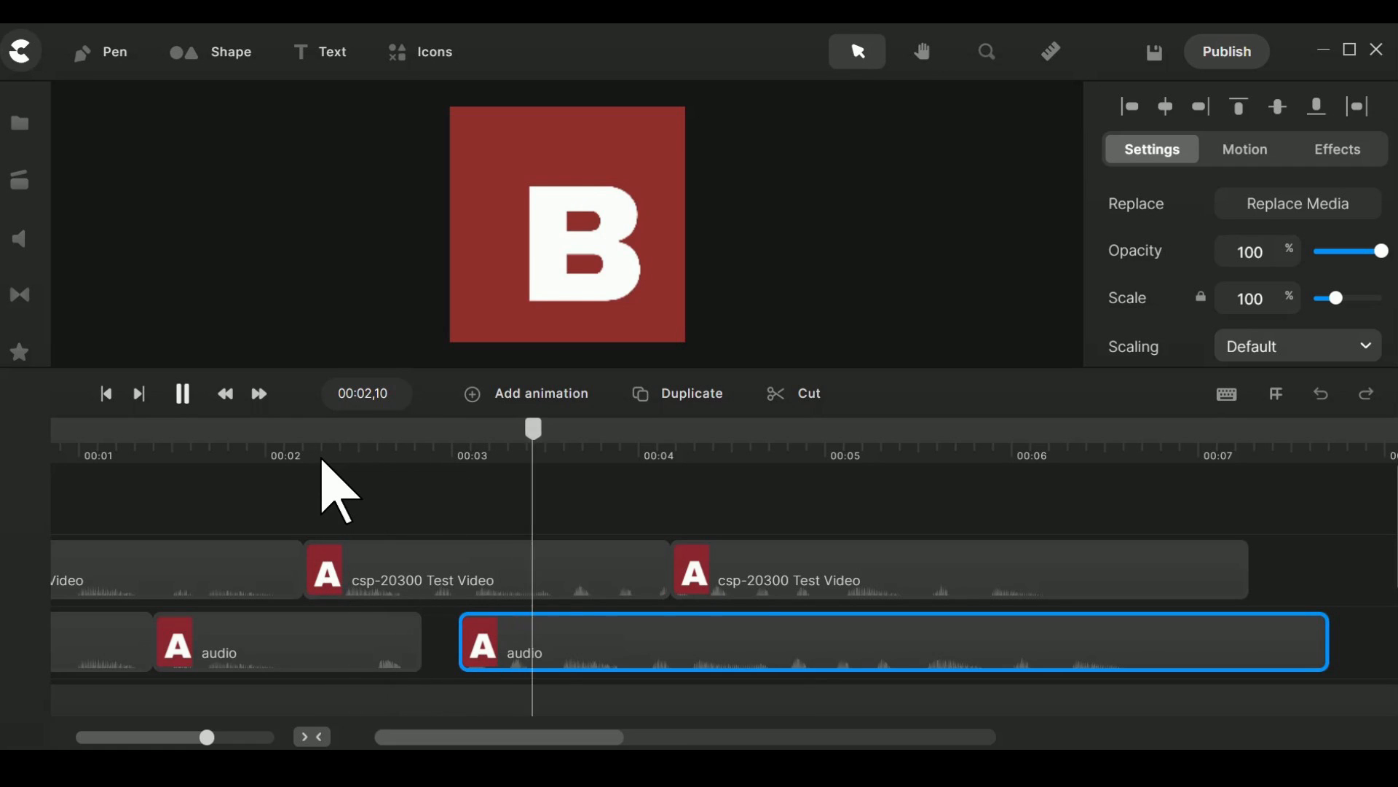
{"action": "key", "text": "h"}
{"action": "key", "text": "space"}
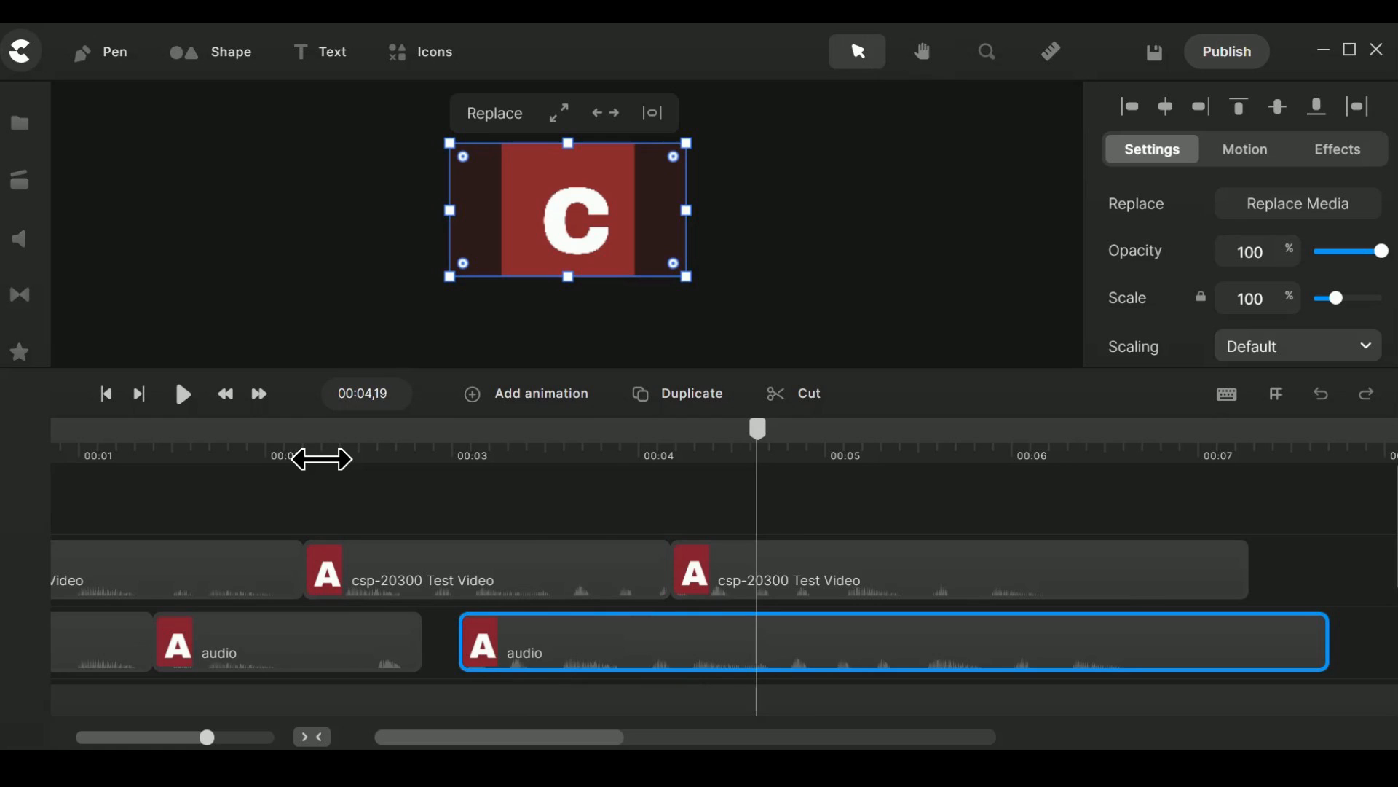
Play through the C passage, split the third audio segment at 00:04,25 and delete the part after the cut.
{"action": "key", "text": "space"}
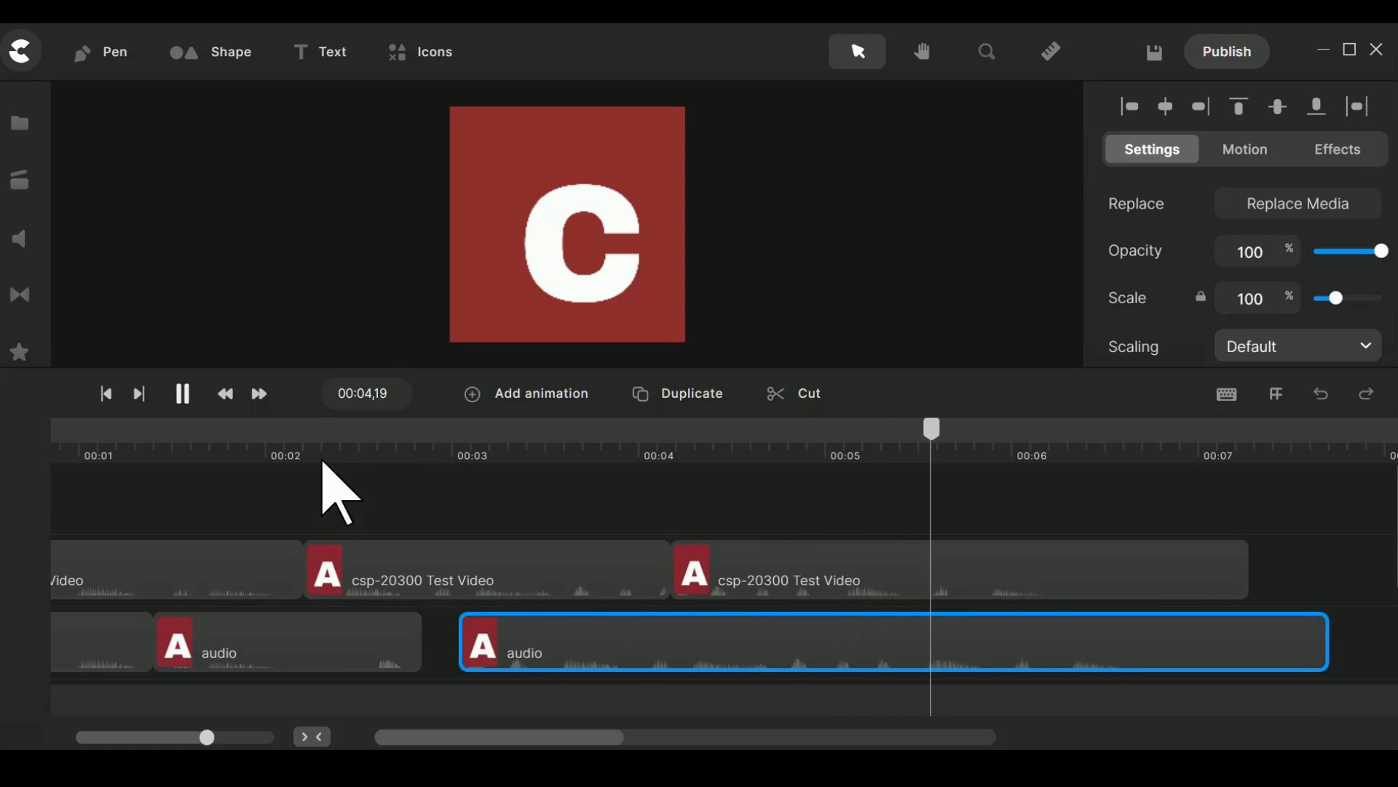
{"action": "key", "text": "space"}
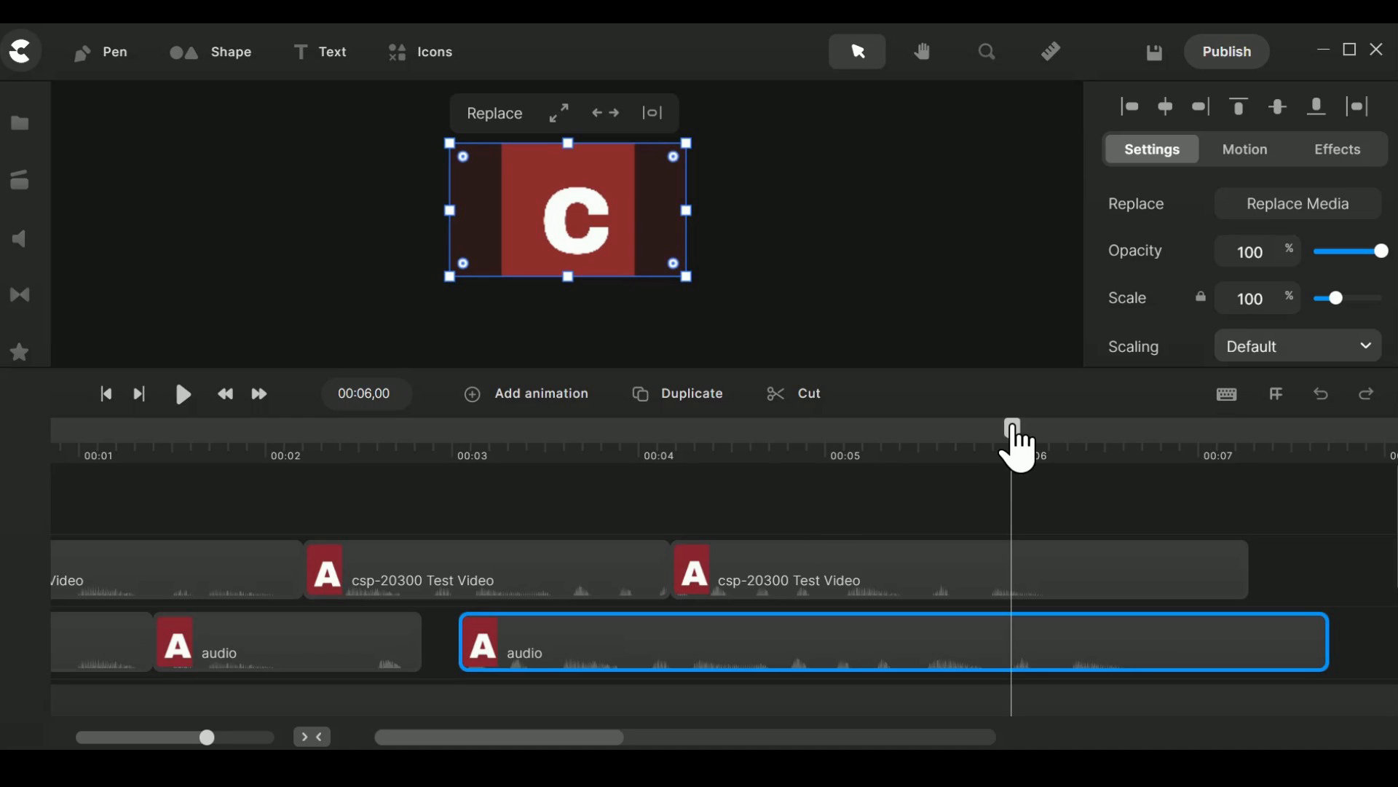
{"action": "left_click_drag", "start_coordinate": [985, 435], "coordinate": [591, 482]}
{"action": "key", "text": "space"}
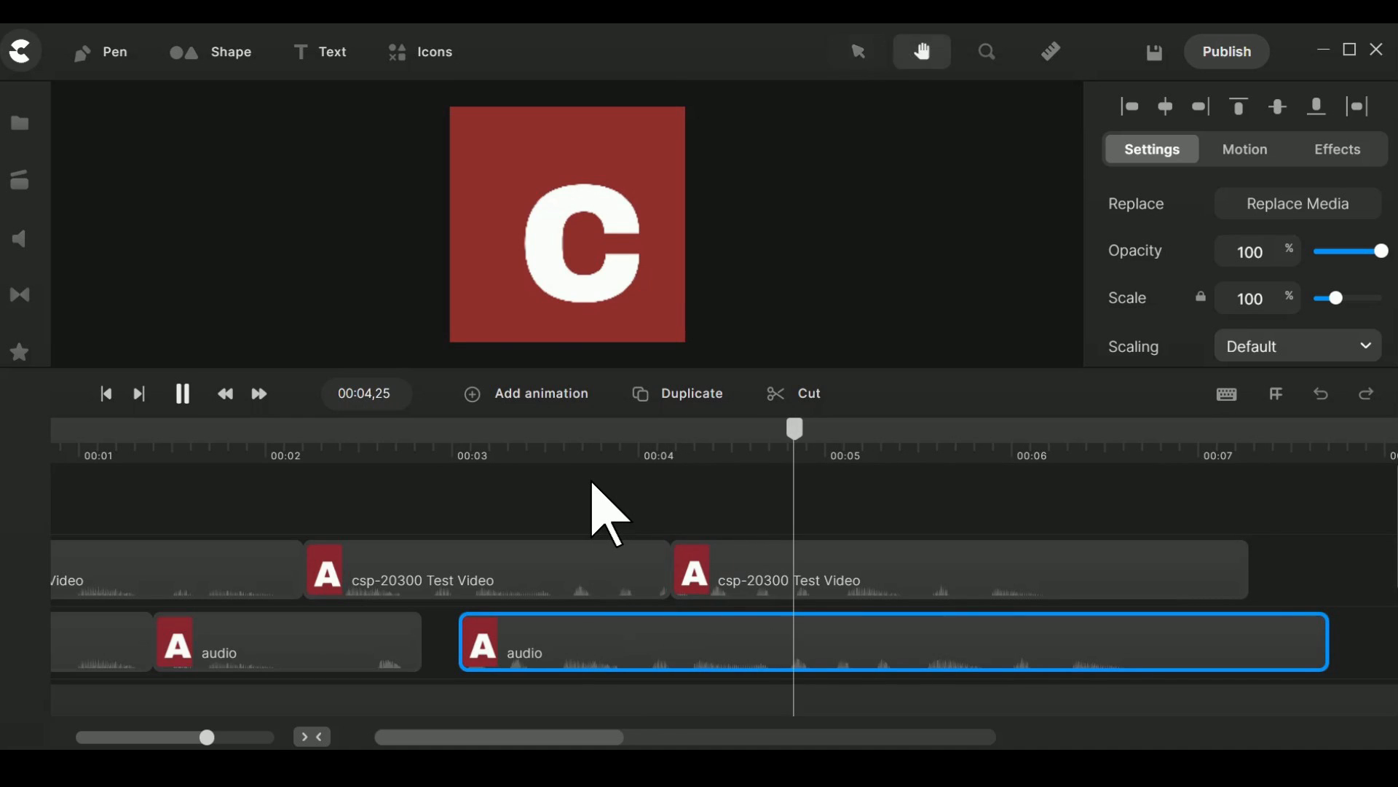
{"action": "key", "text": "space"}
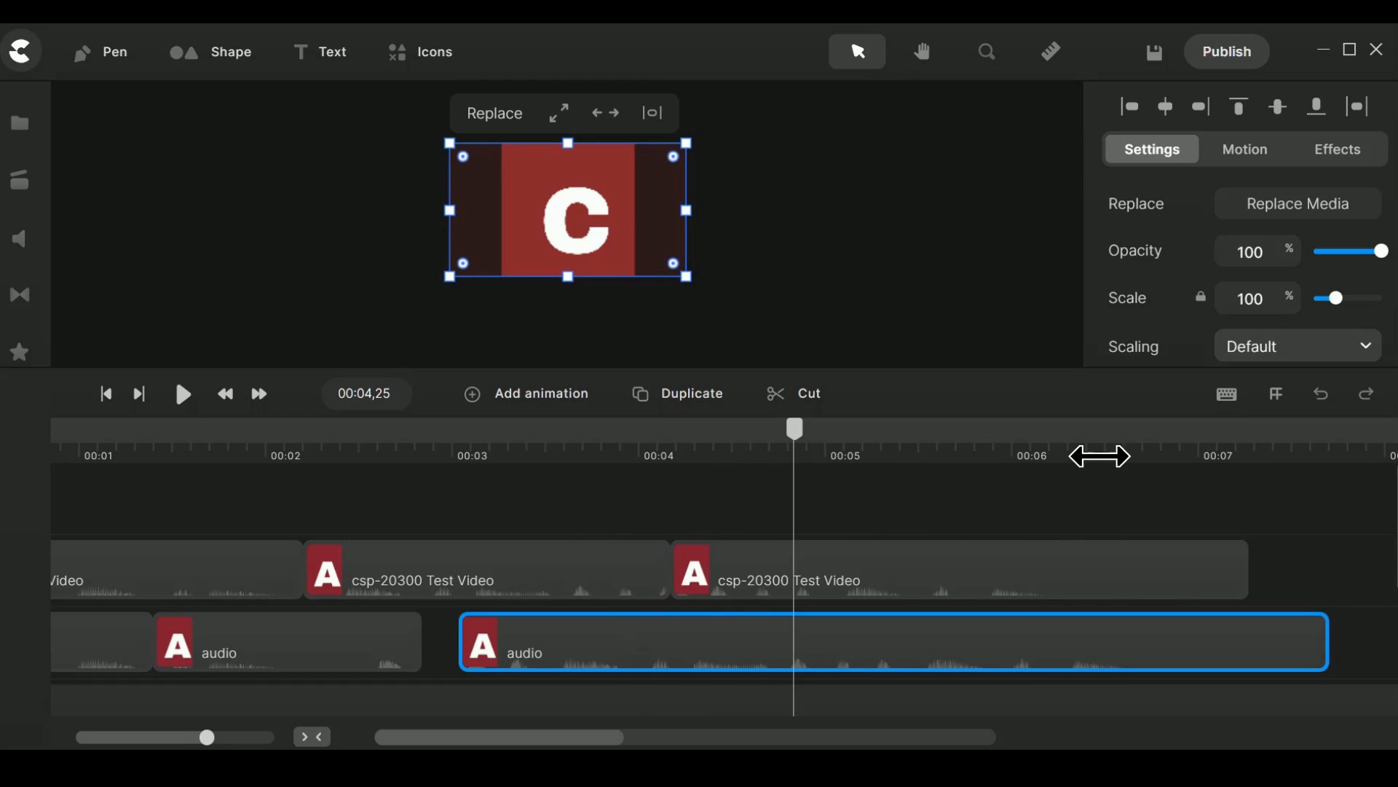
{"action": "left_click", "coordinate": [810, 397]}
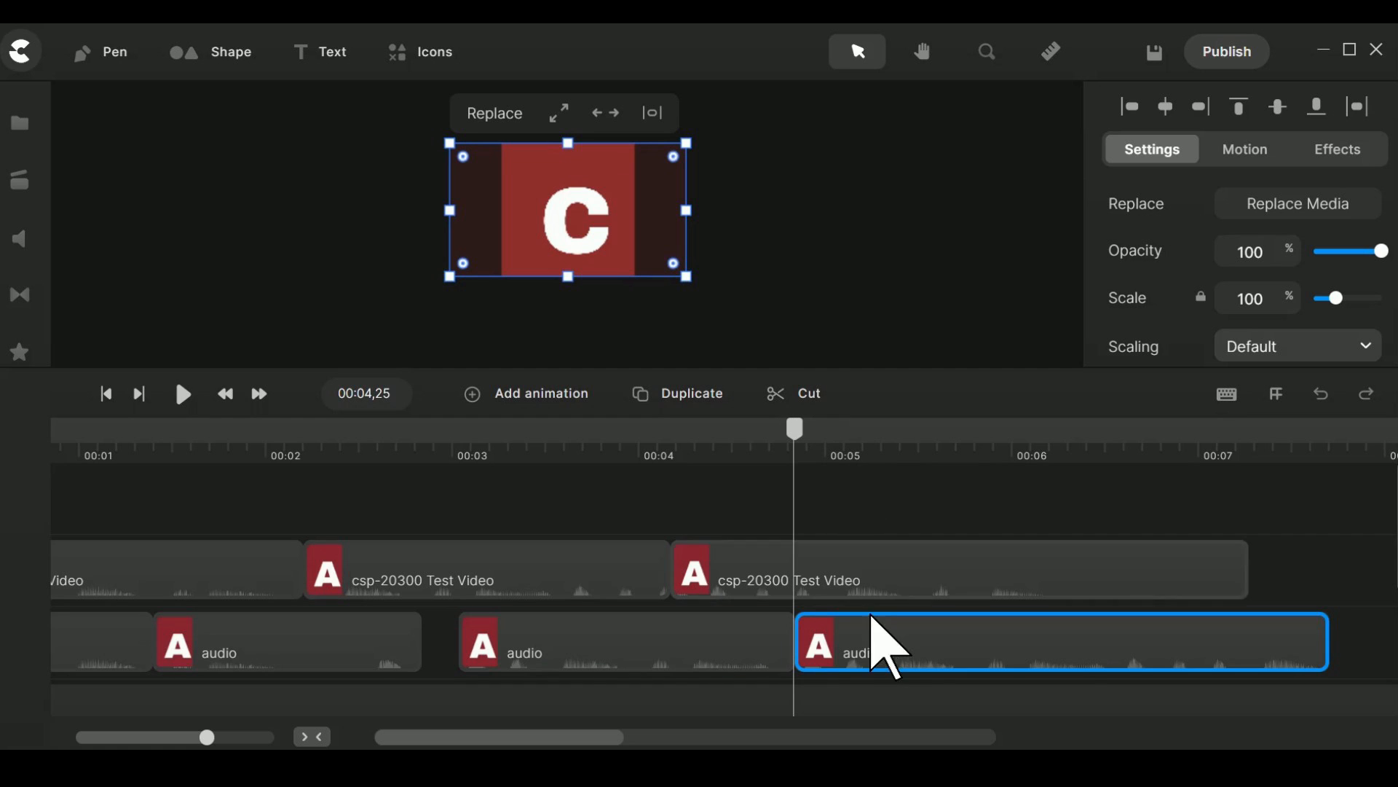
{"action": "right_click", "coordinate": [889, 643]}
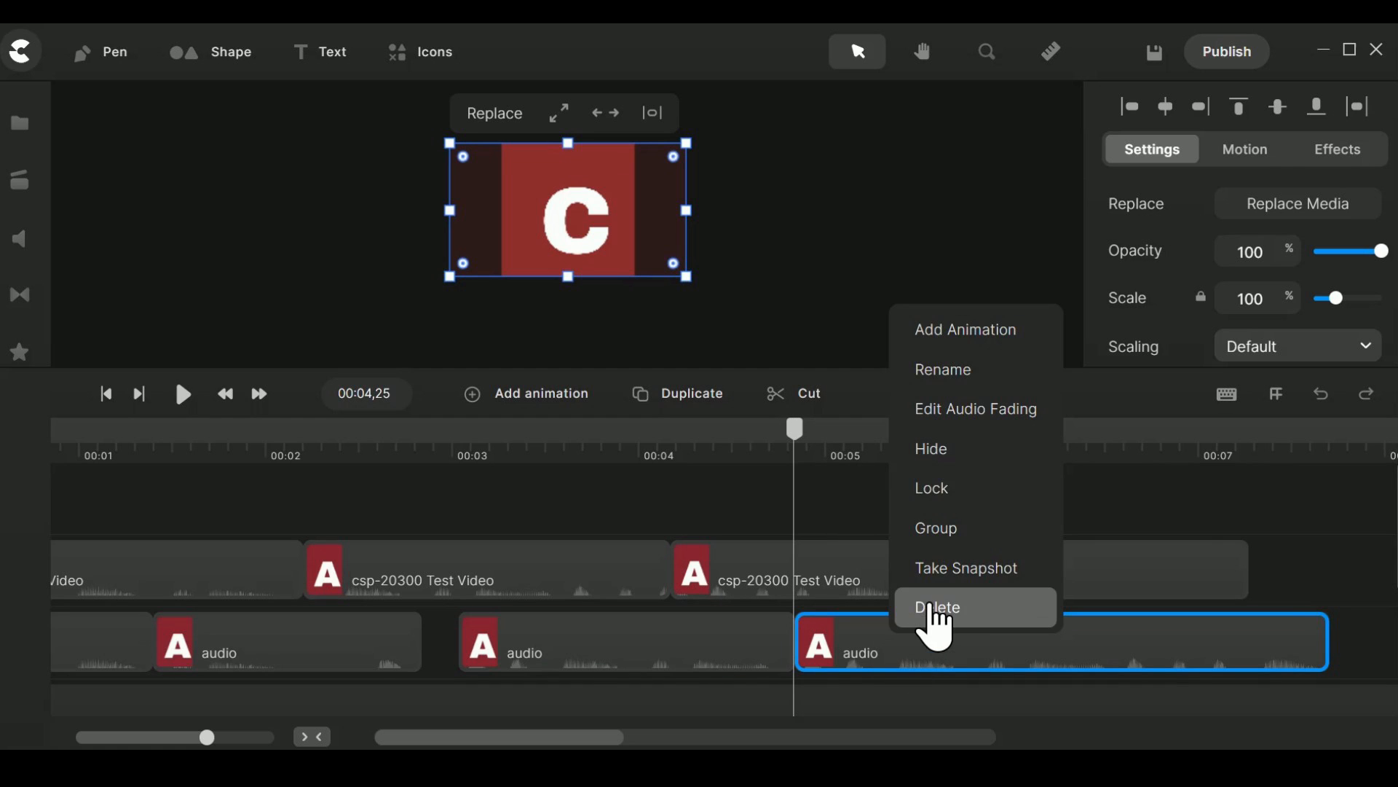
{"action": "left_click", "coordinate": [938, 607]}
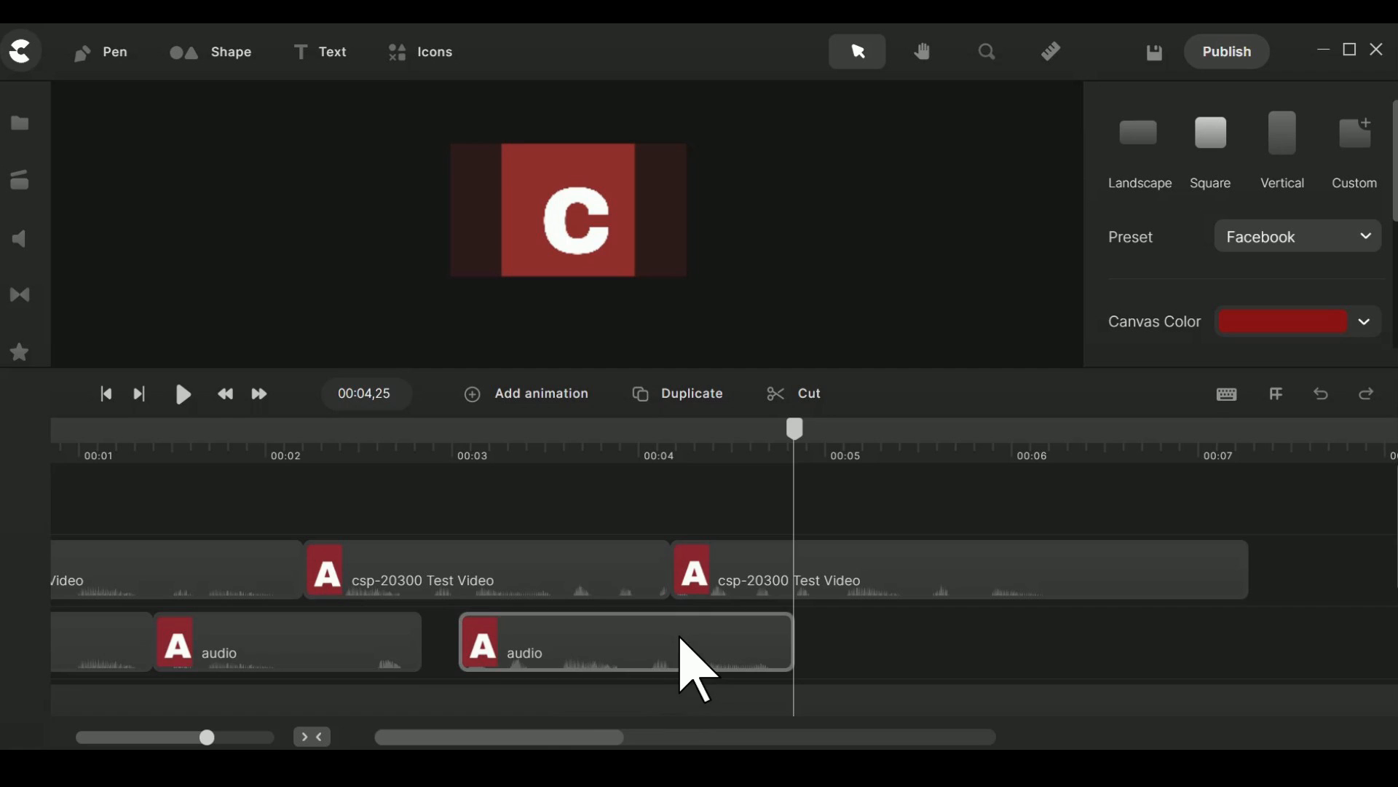
Shift the third and second audio segments to start together with the third and second video segments above them.
{"action": "left_click_drag", "start_coordinate": [540, 644], "coordinate": [753, 625]}
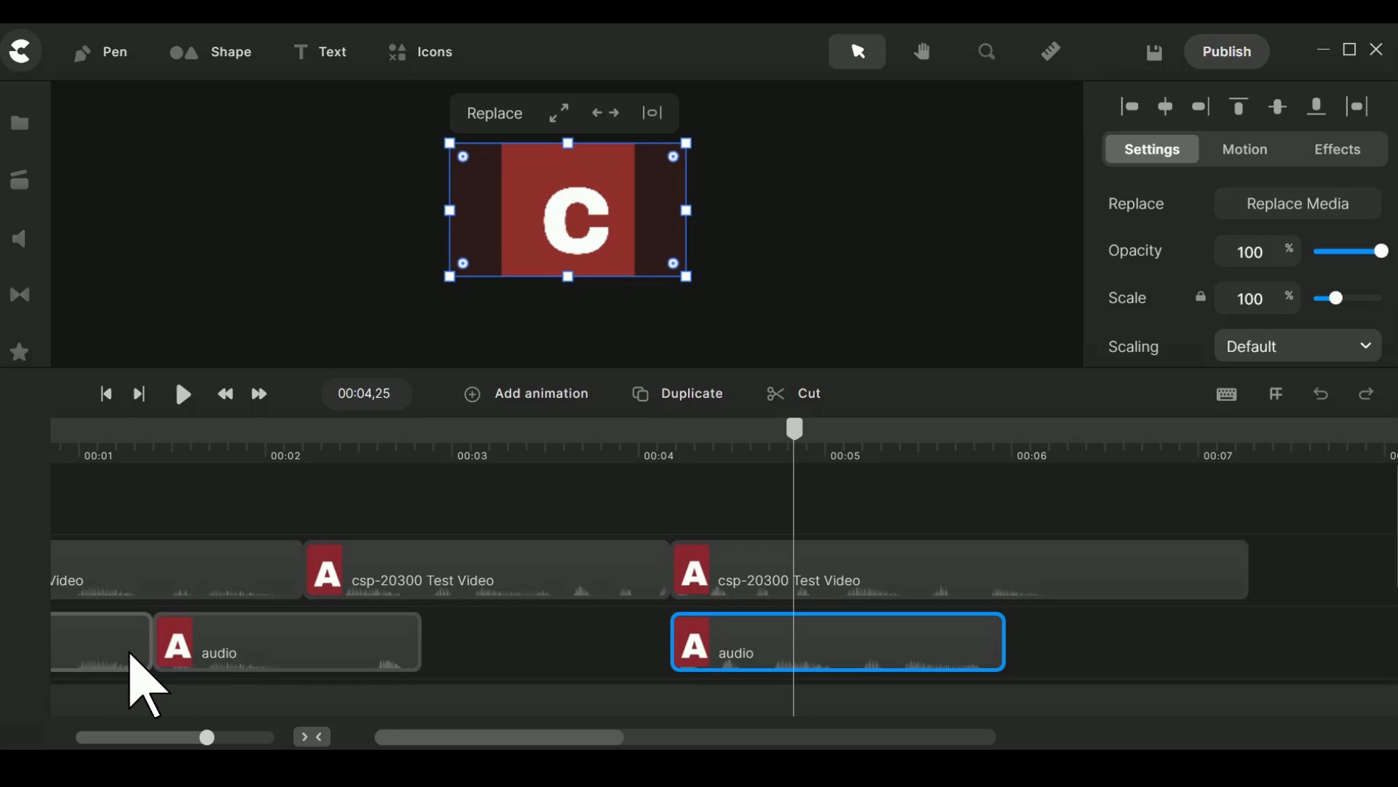
{"action": "left_click", "coordinate": [111, 651]}
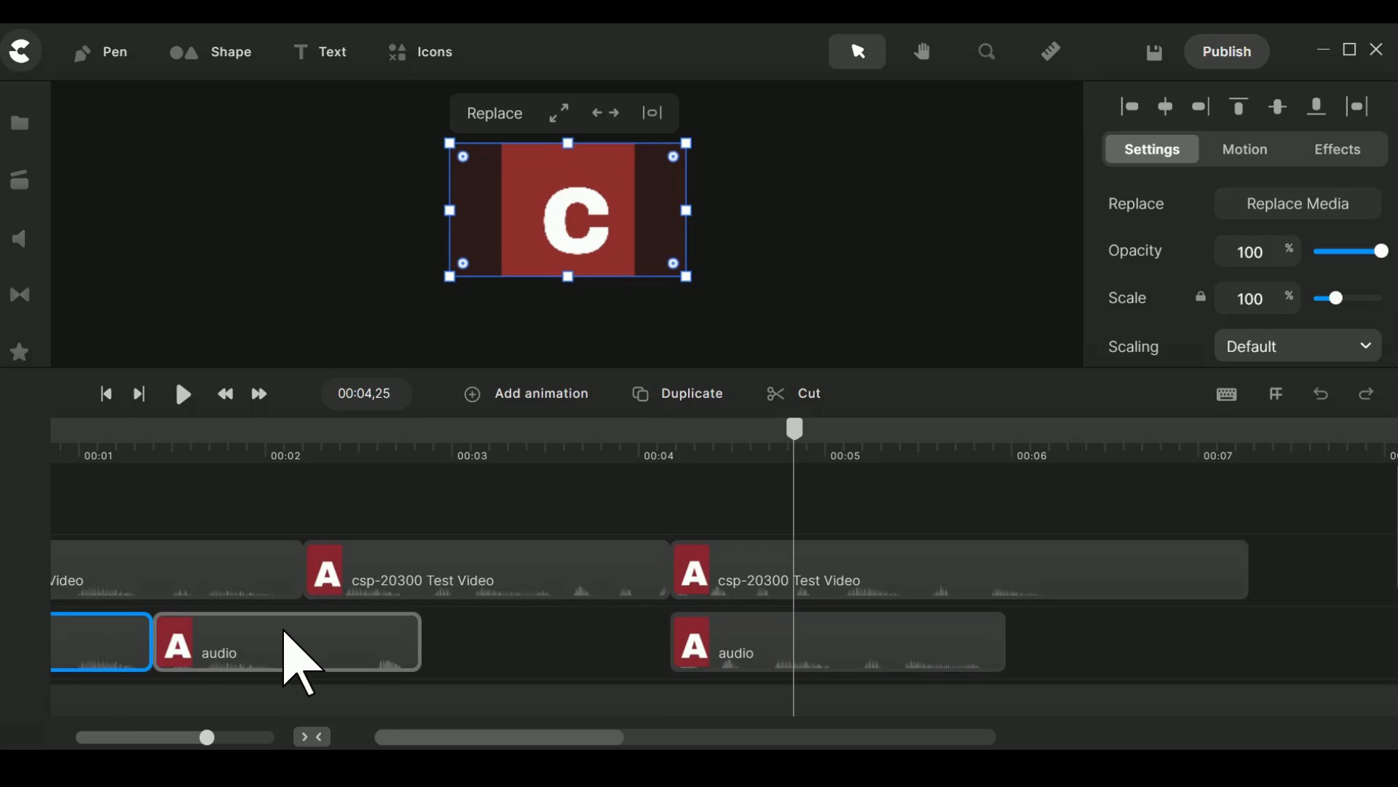
{"action": "left_click_drag", "start_coordinate": [285, 632], "coordinate": [437, 612]}
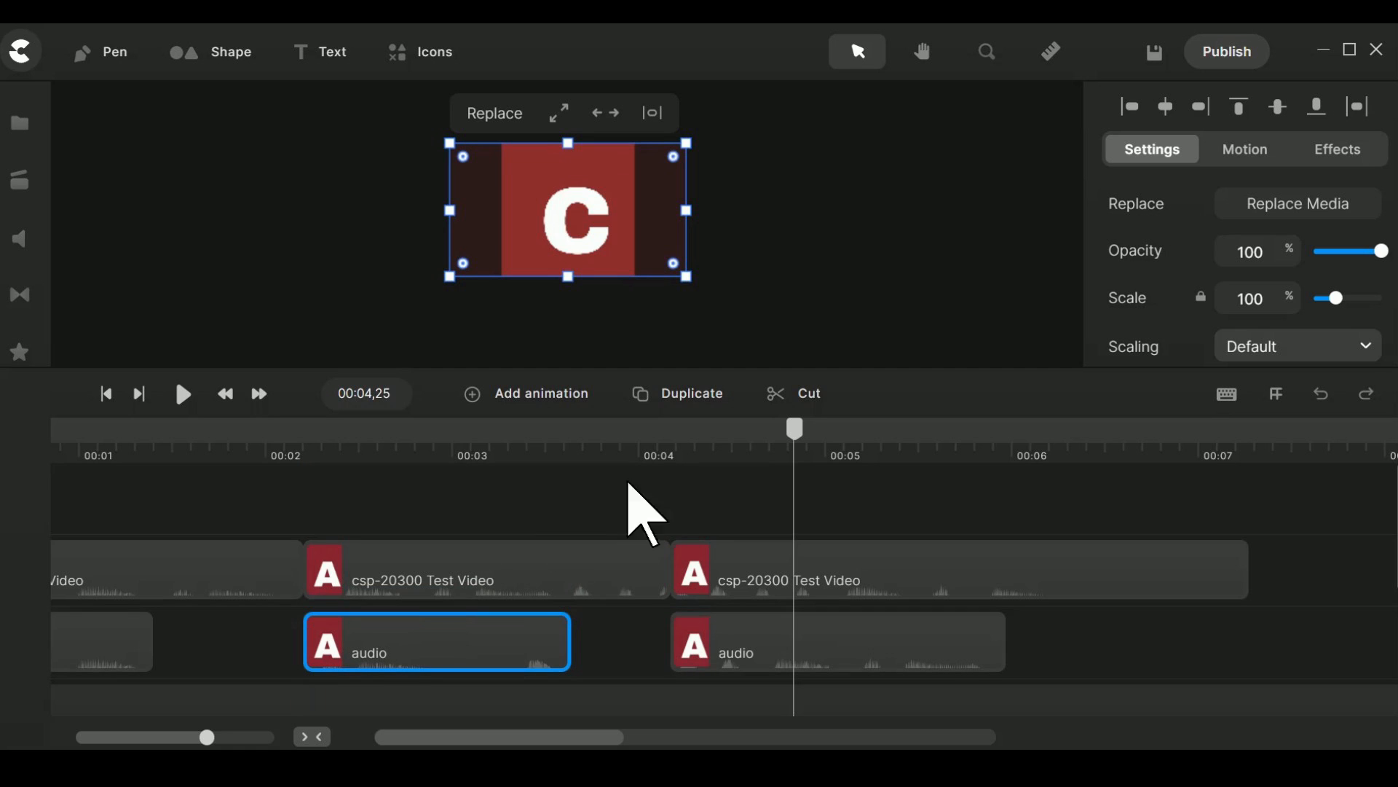
Play the timeline from 00:00,00 through the third audio segment to check the audio against the video.
{"action": "left_click_drag", "start_coordinate": [796, 429], "coordinate": [55, 437]}
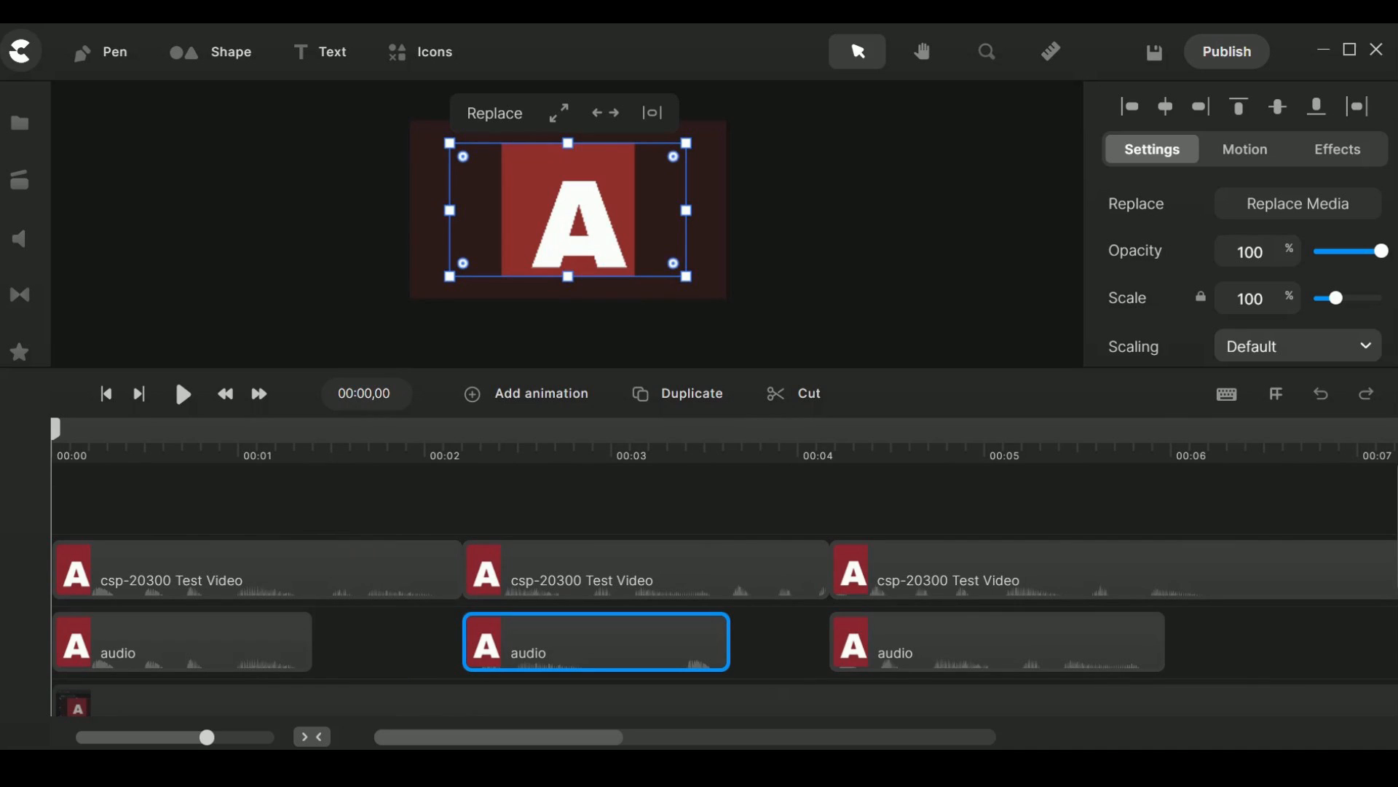
{"action": "key", "text": "space"}
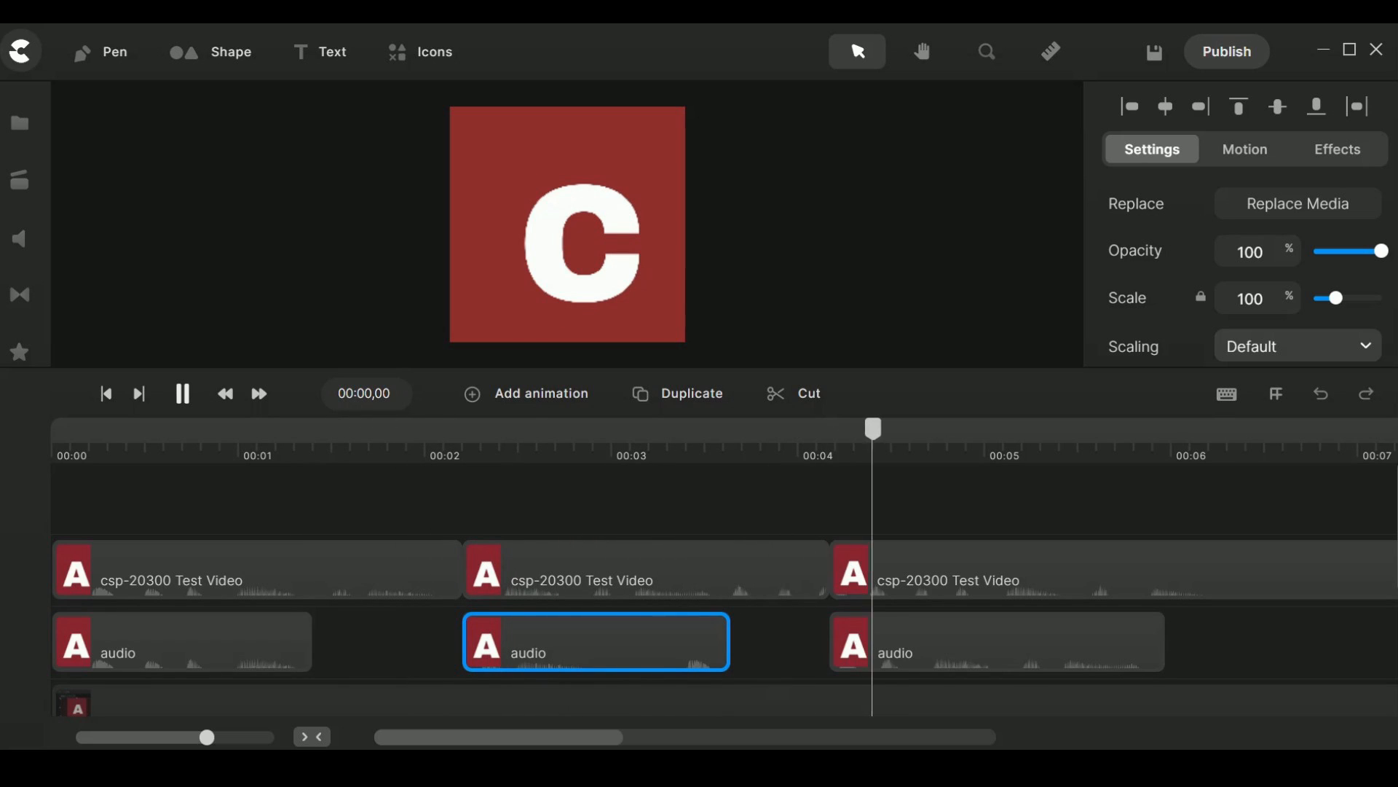
{"action": "key", "text": "space"}
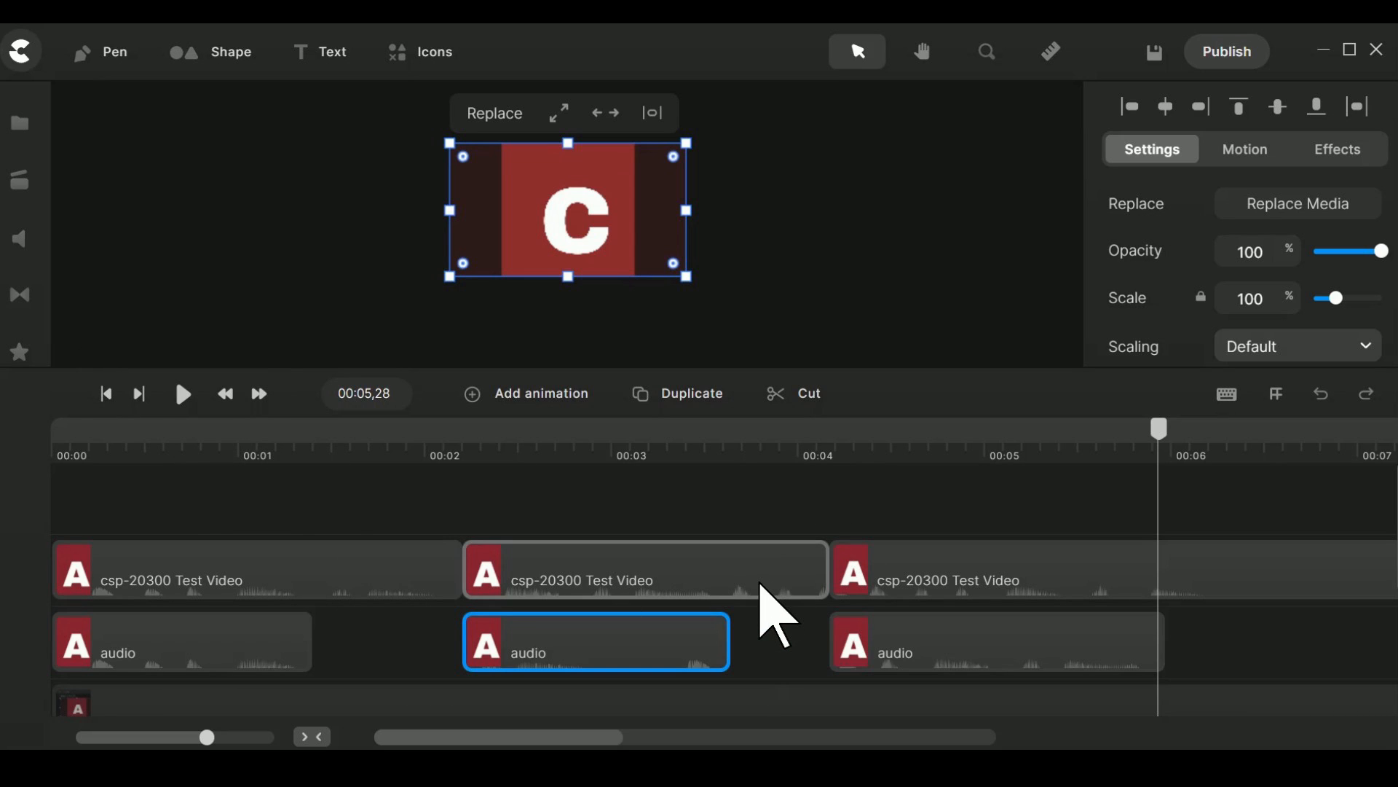
Set the opacity of all three audio segments to 0 %.
{"action": "mouse_move", "coordinate": [673, 604]}
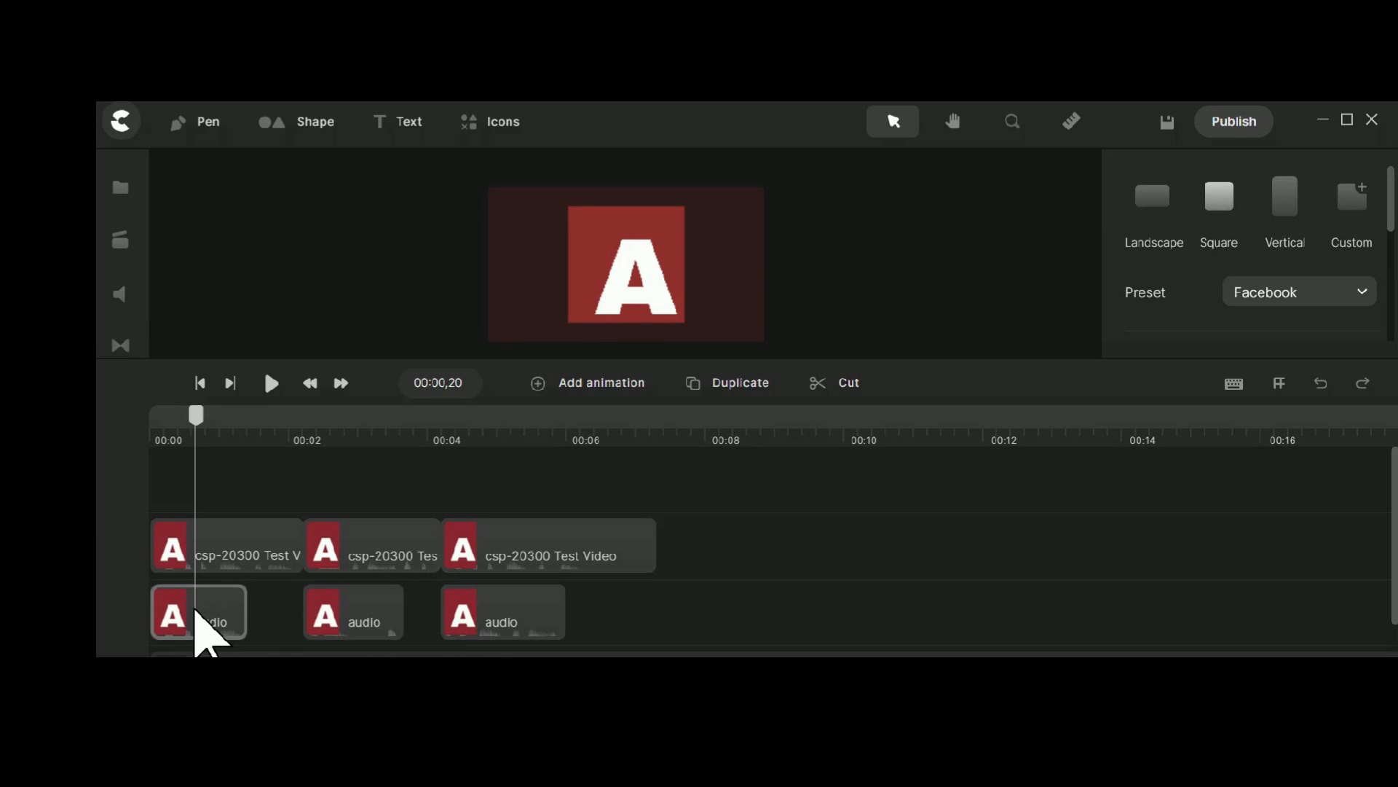
{"action": "left_click", "coordinate": [206, 632]}
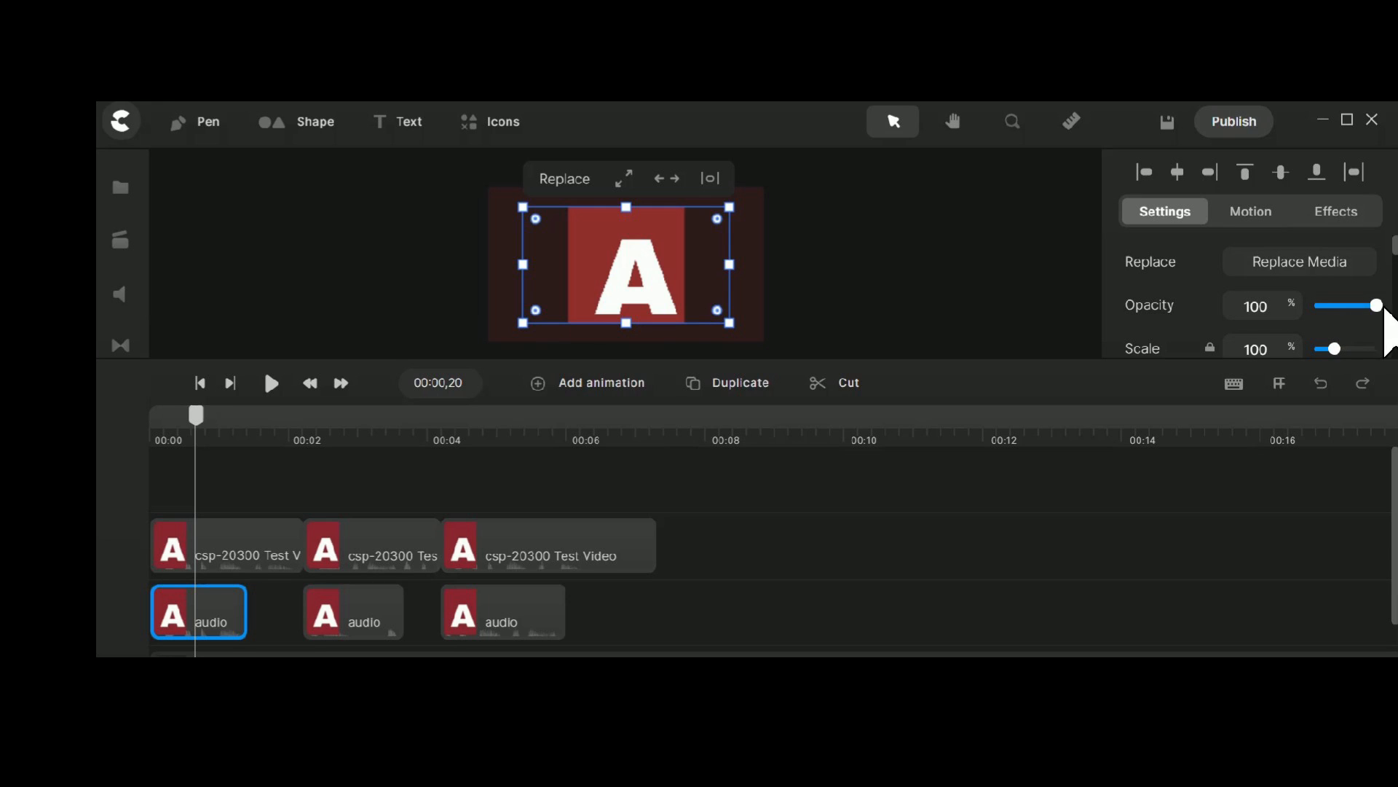
{"action": "left_click_drag", "start_coordinate": [1361, 303], "coordinate": [1295, 303]}
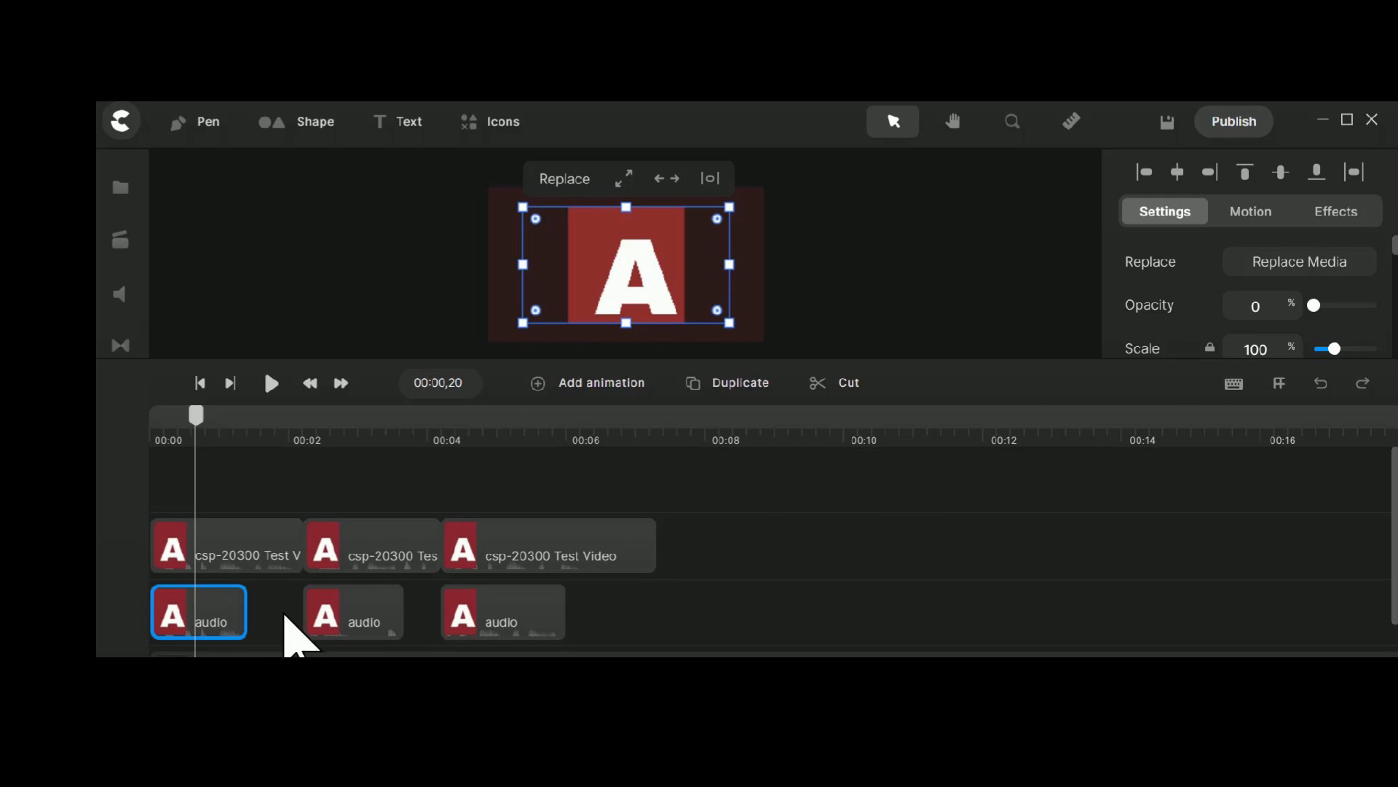
{"action": "left_click", "coordinate": [341, 625]}
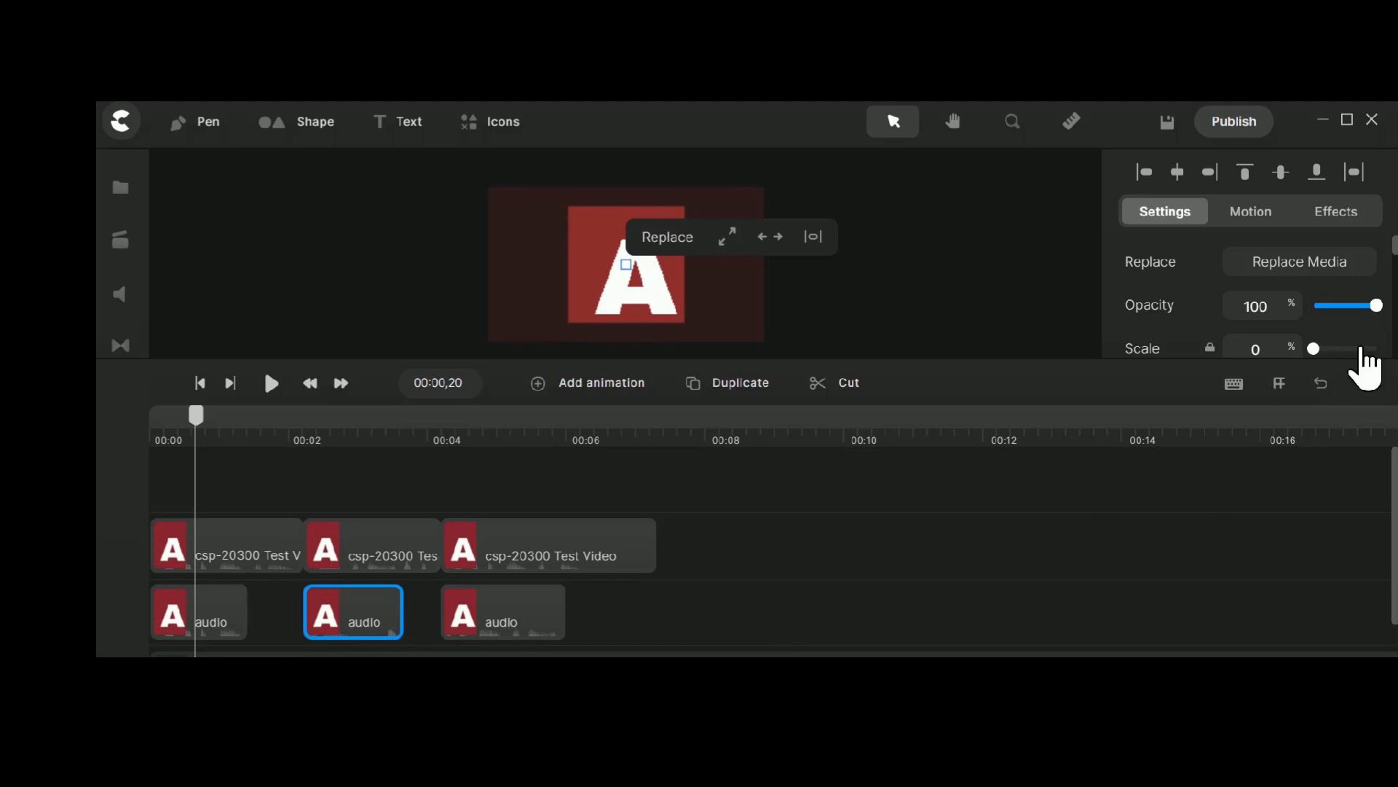
{"action": "left_click_drag", "start_coordinate": [1368, 307], "coordinate": [1279, 306]}
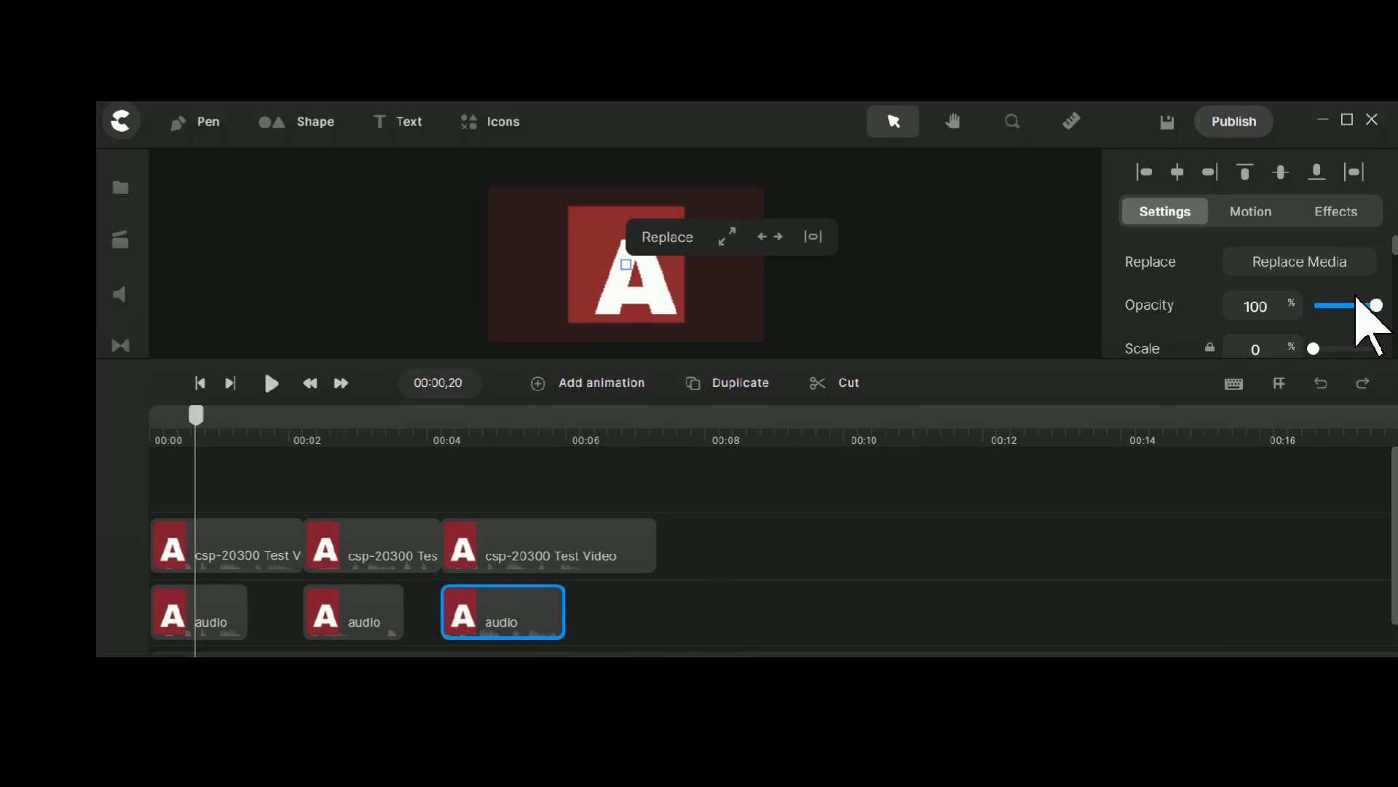
{"action": "left_click_drag", "start_coordinate": [1375, 303], "coordinate": [1248, 306]}
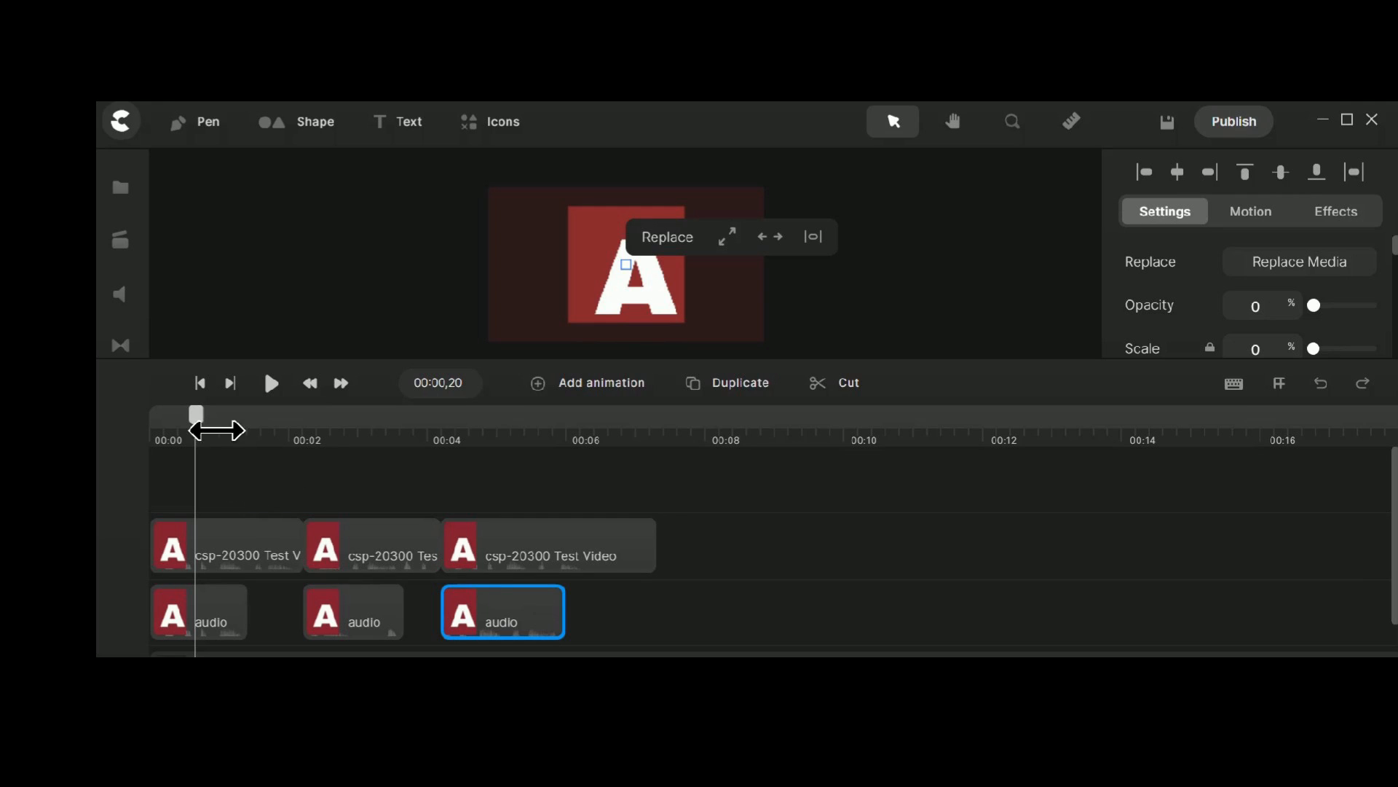
Replay the timeline from the start to just past 00:06 to check the result with the audio segments hidden.
{"action": "left_click_drag", "start_coordinate": [198, 434], "coordinate": [145, 432]}
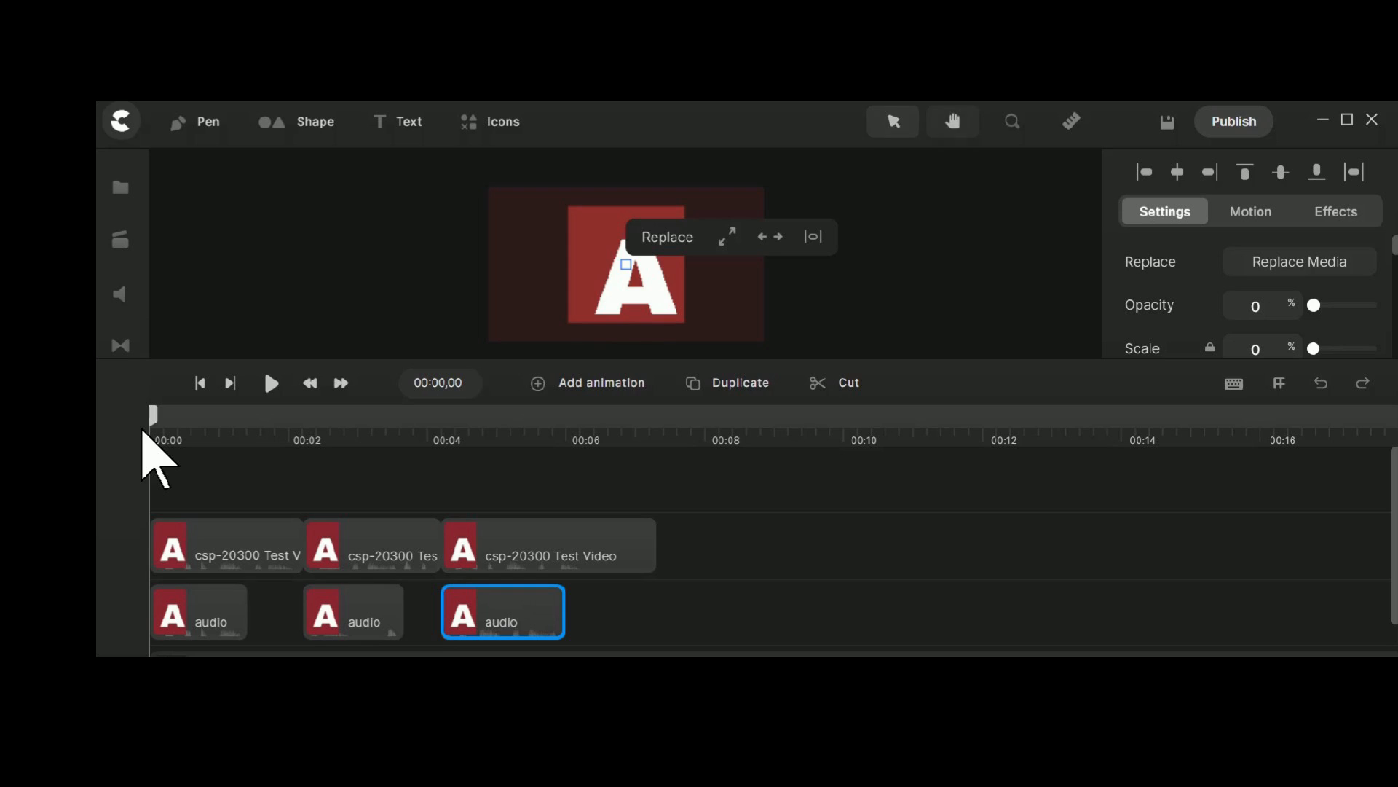
{"action": "key", "text": "space"}
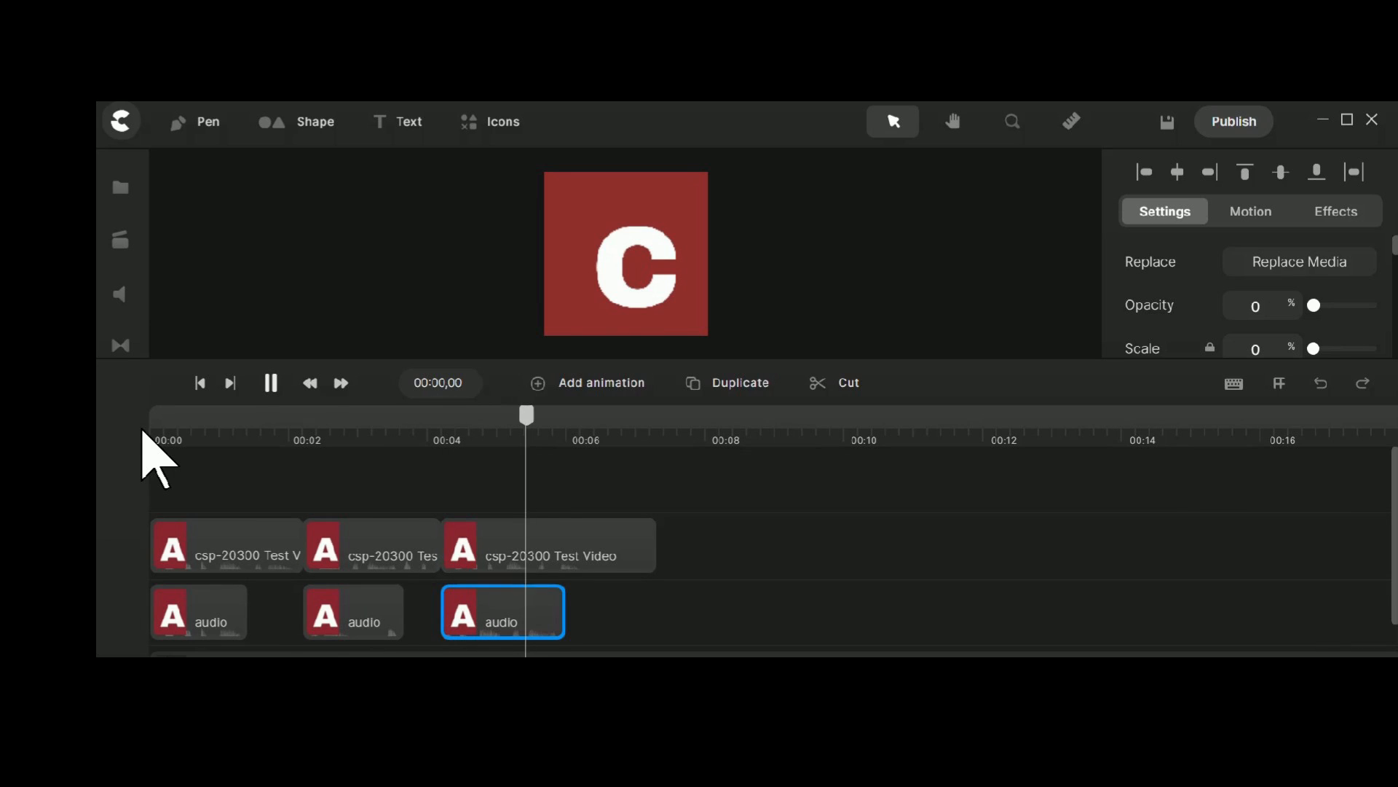
{"action": "key", "text": "space"}
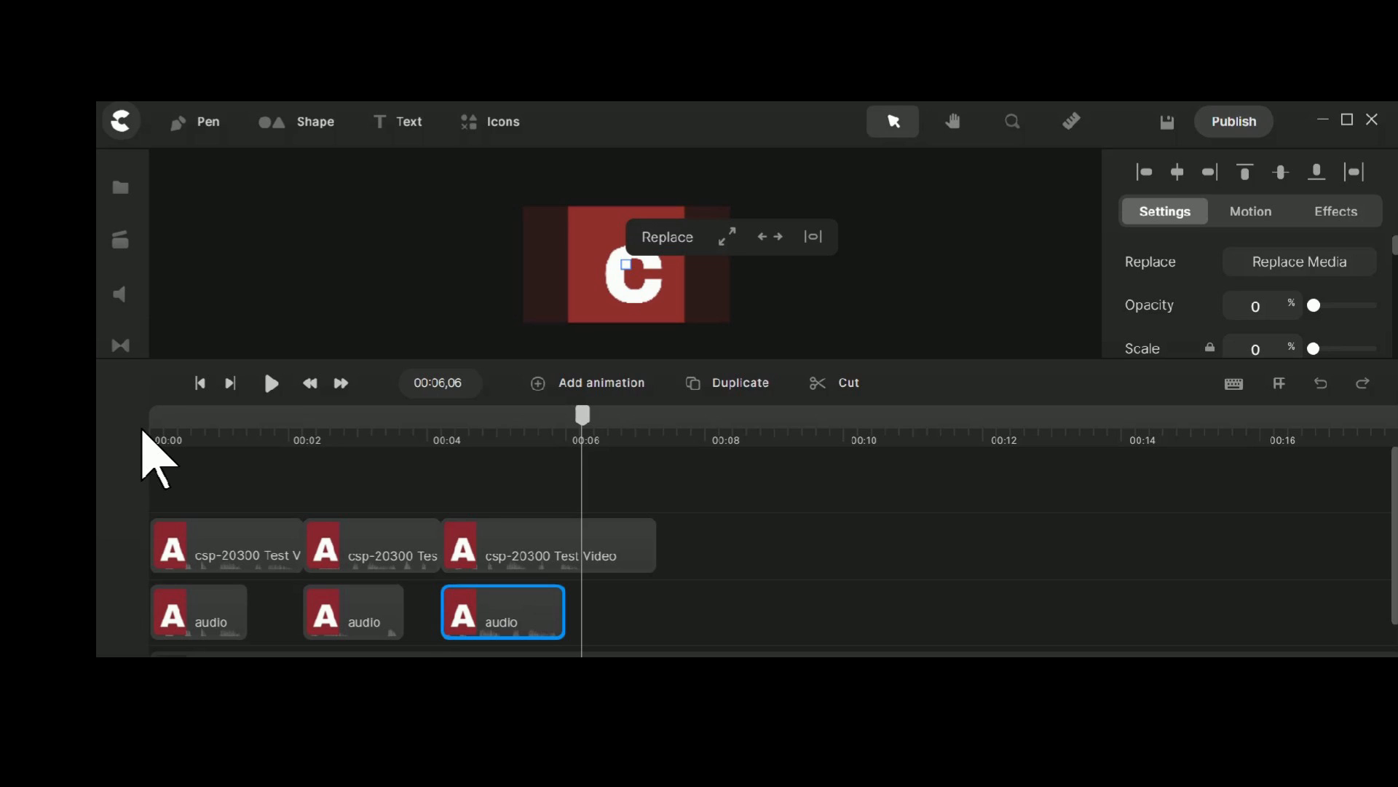